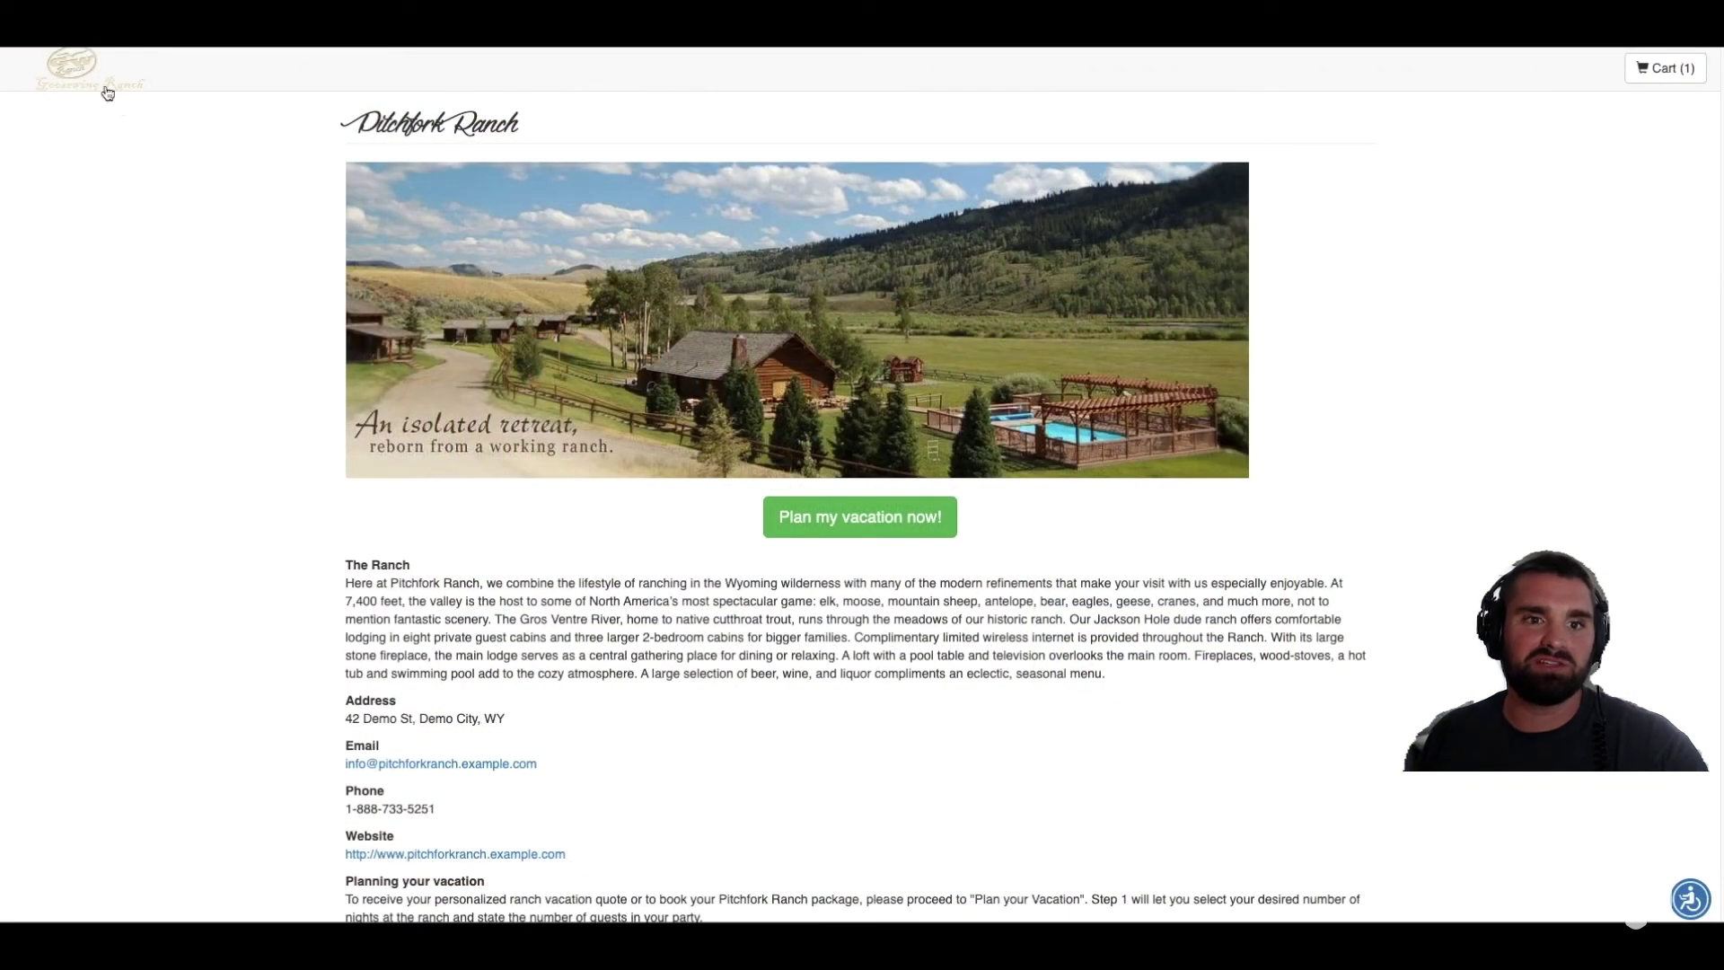
# Step: Scroll through the Pitchfork Ranch overview page to review its description, contact details and planning notes
pyautogui.scroll(-3, 654, 521)
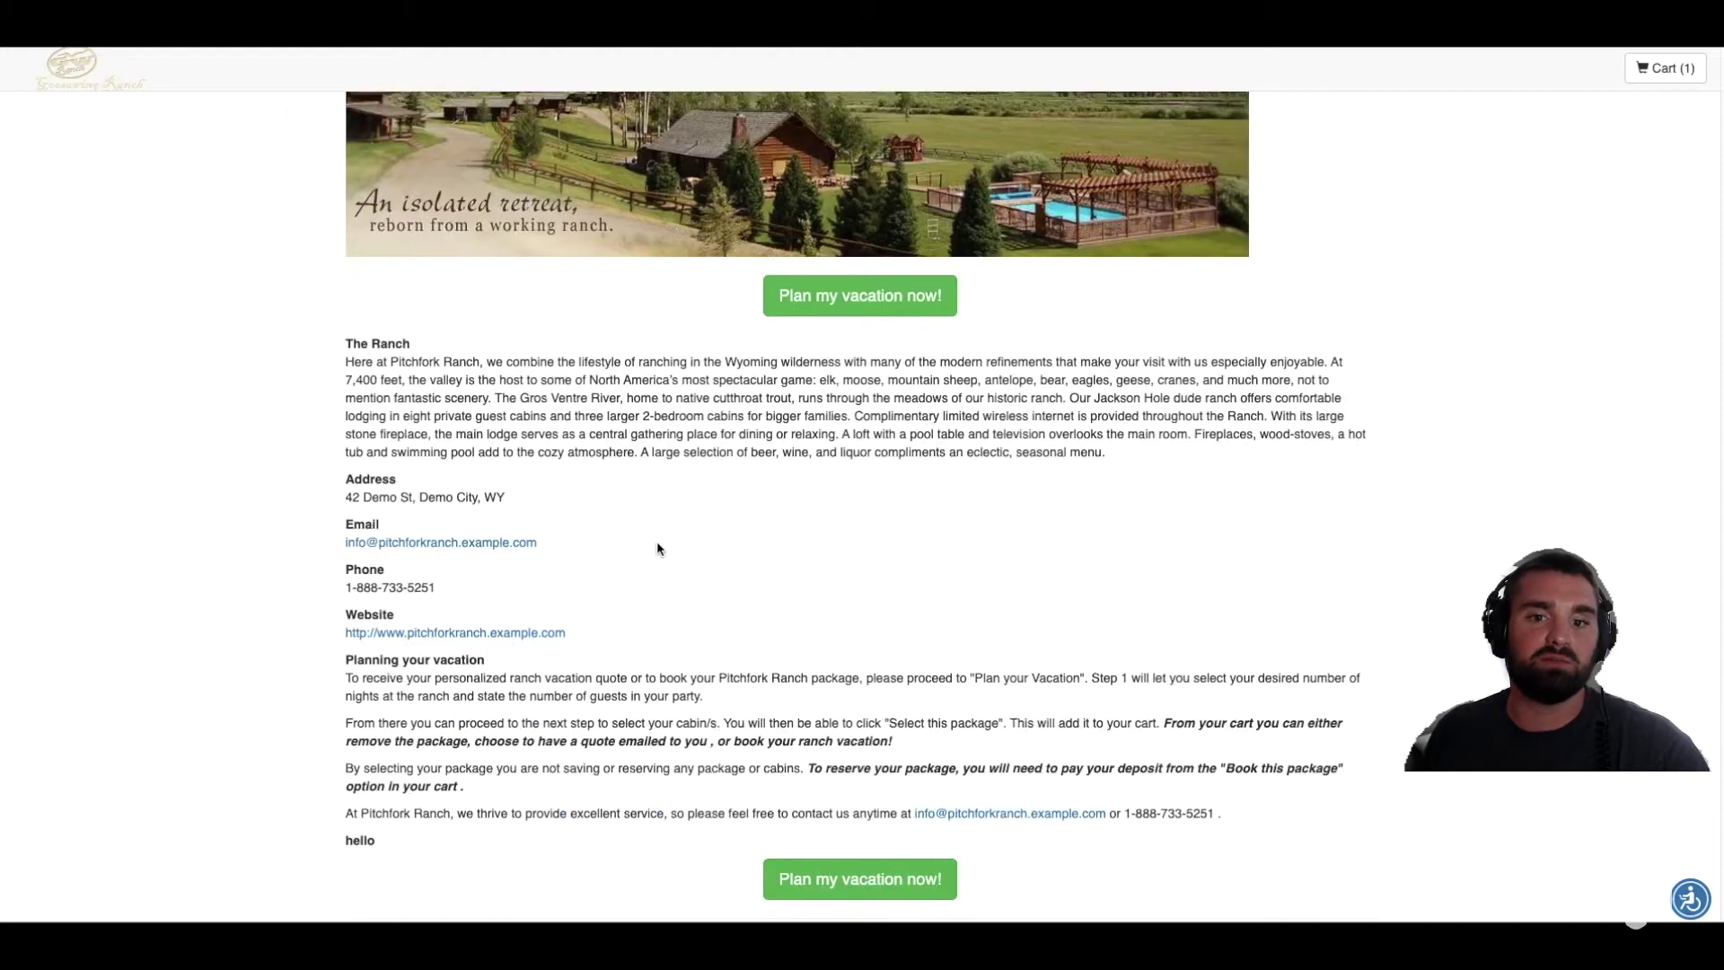
pyautogui.scroll(1, 664, 539)
pyautogui.scroll(1, 878, 422)
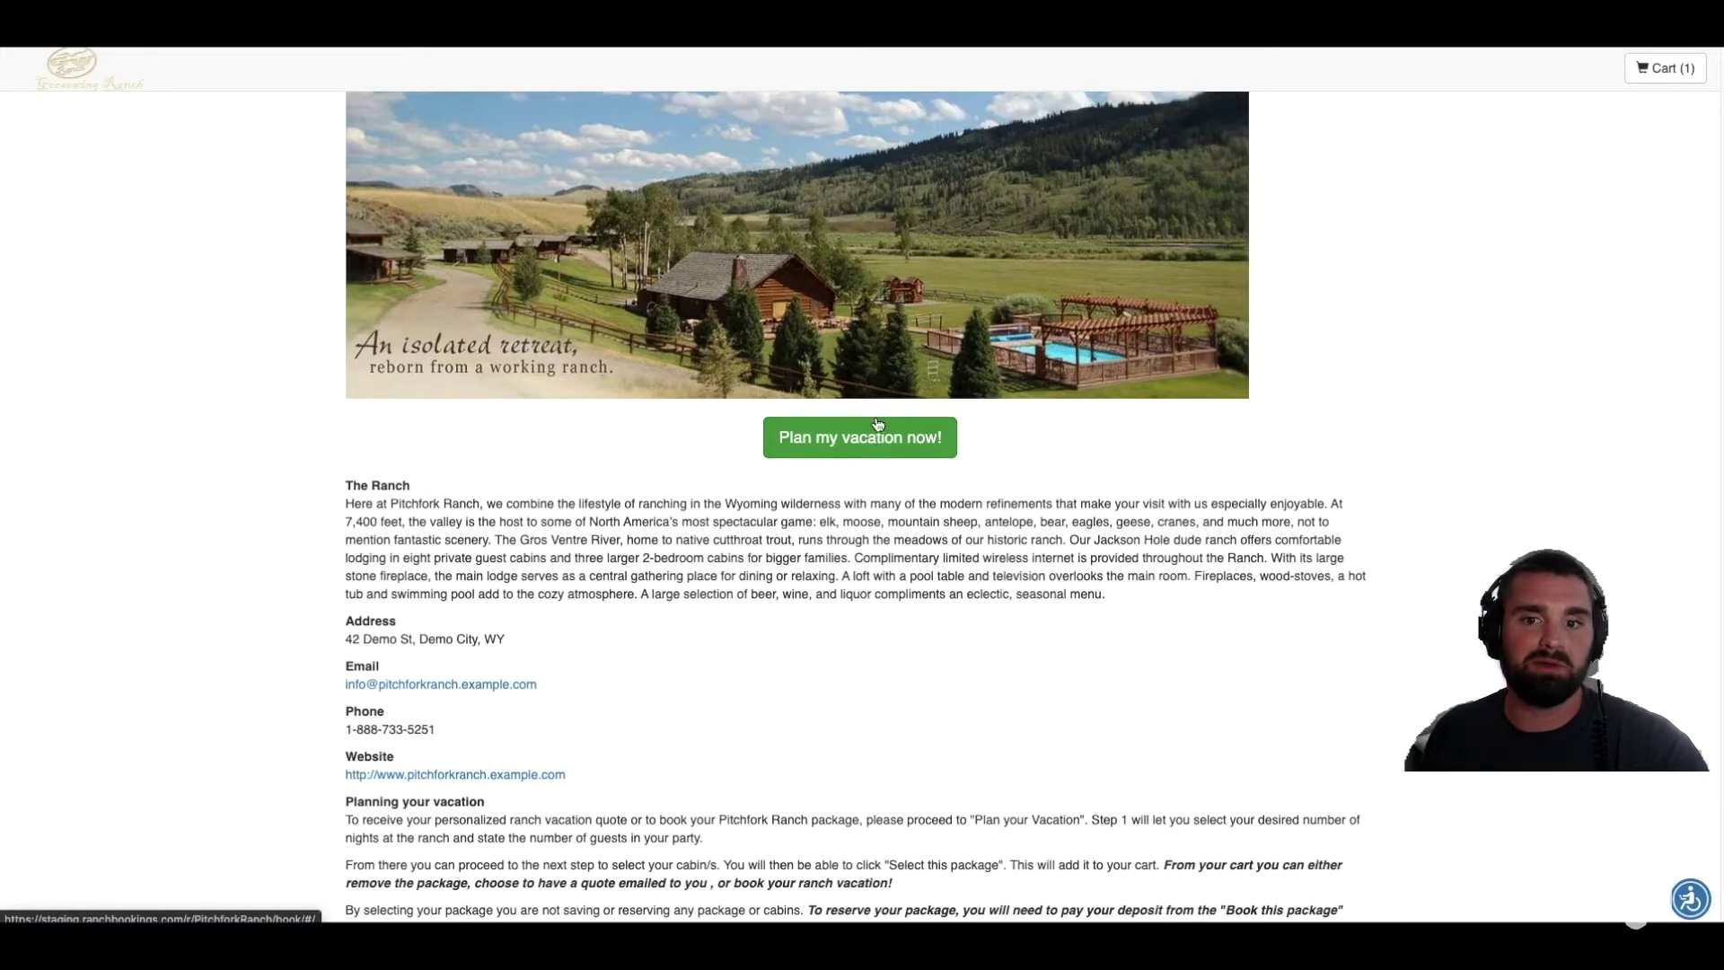
# Step: Start a 2020 Season vacation plan with a 7-night stay and view September '20 arrivals
pyautogui.click(883, 449)
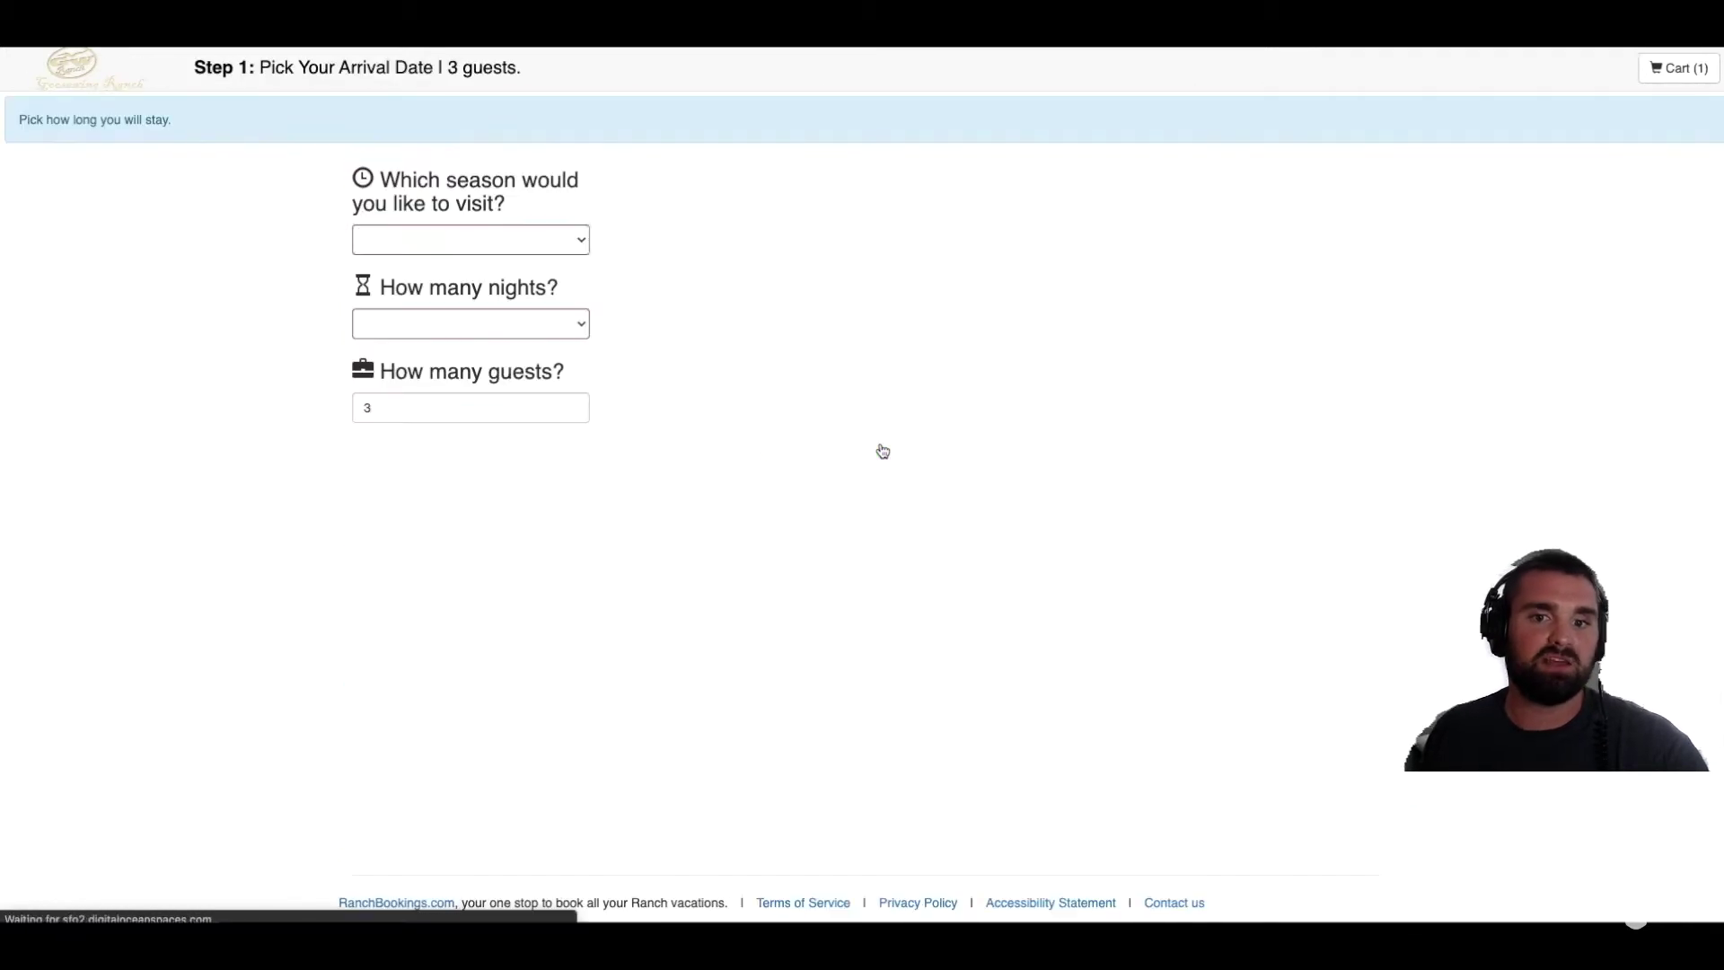
pyautogui.click(507, 239)
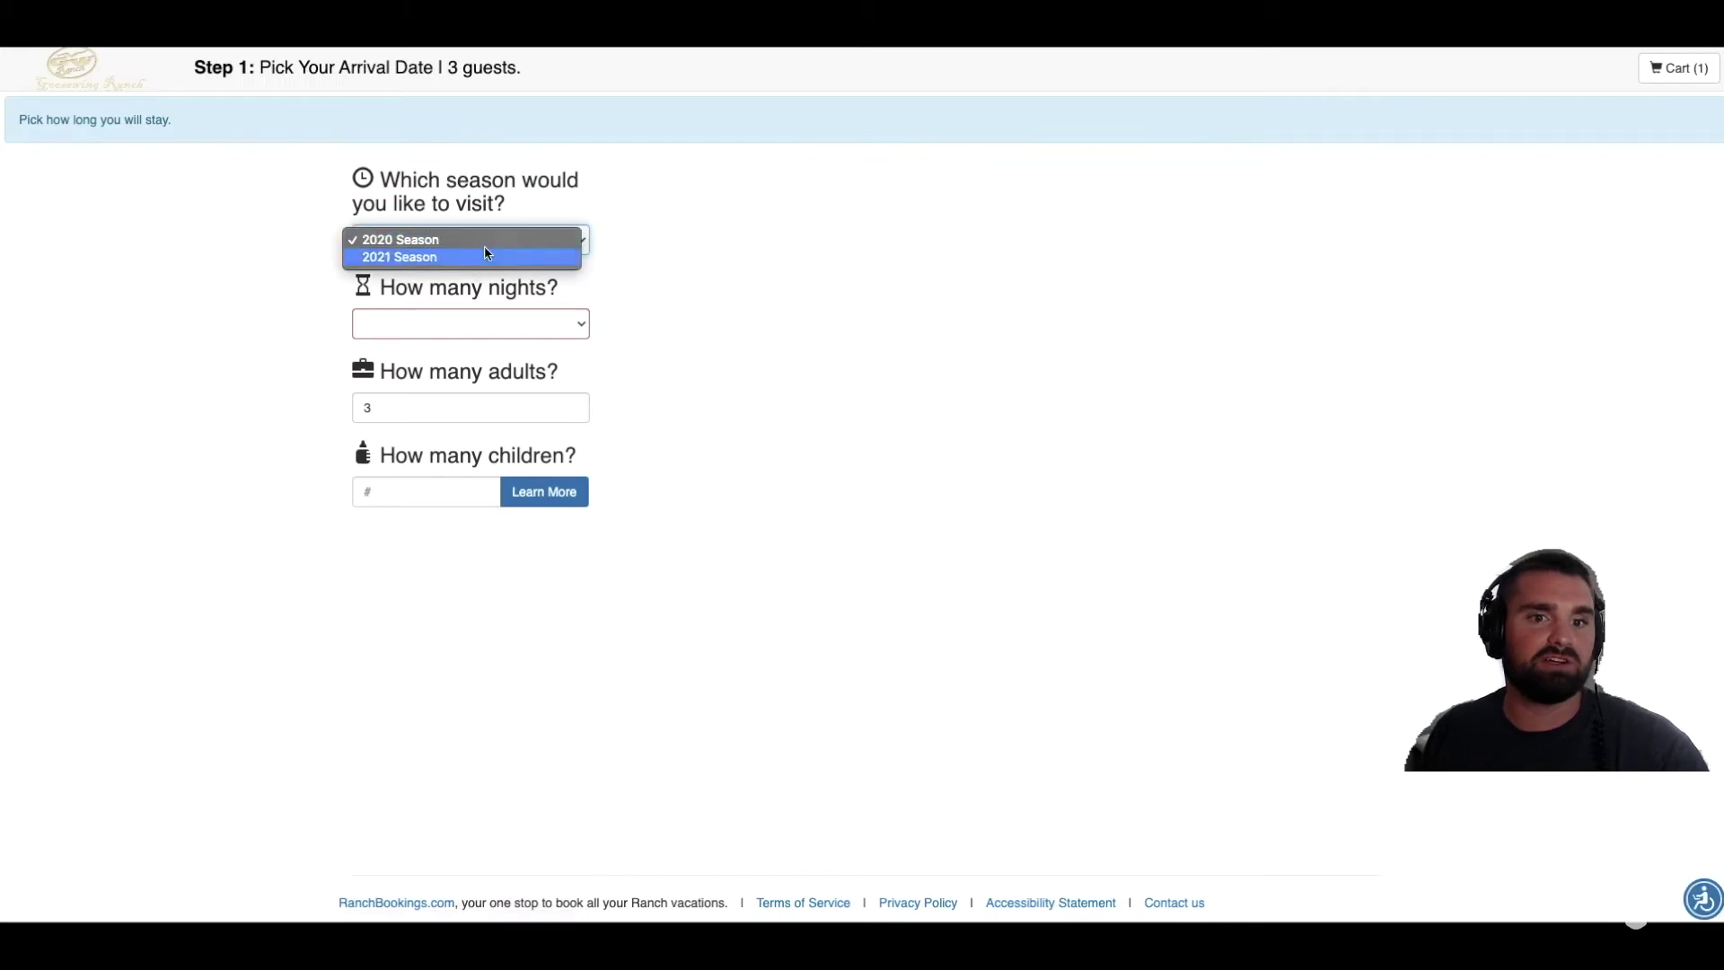
pyautogui.click(497, 246)
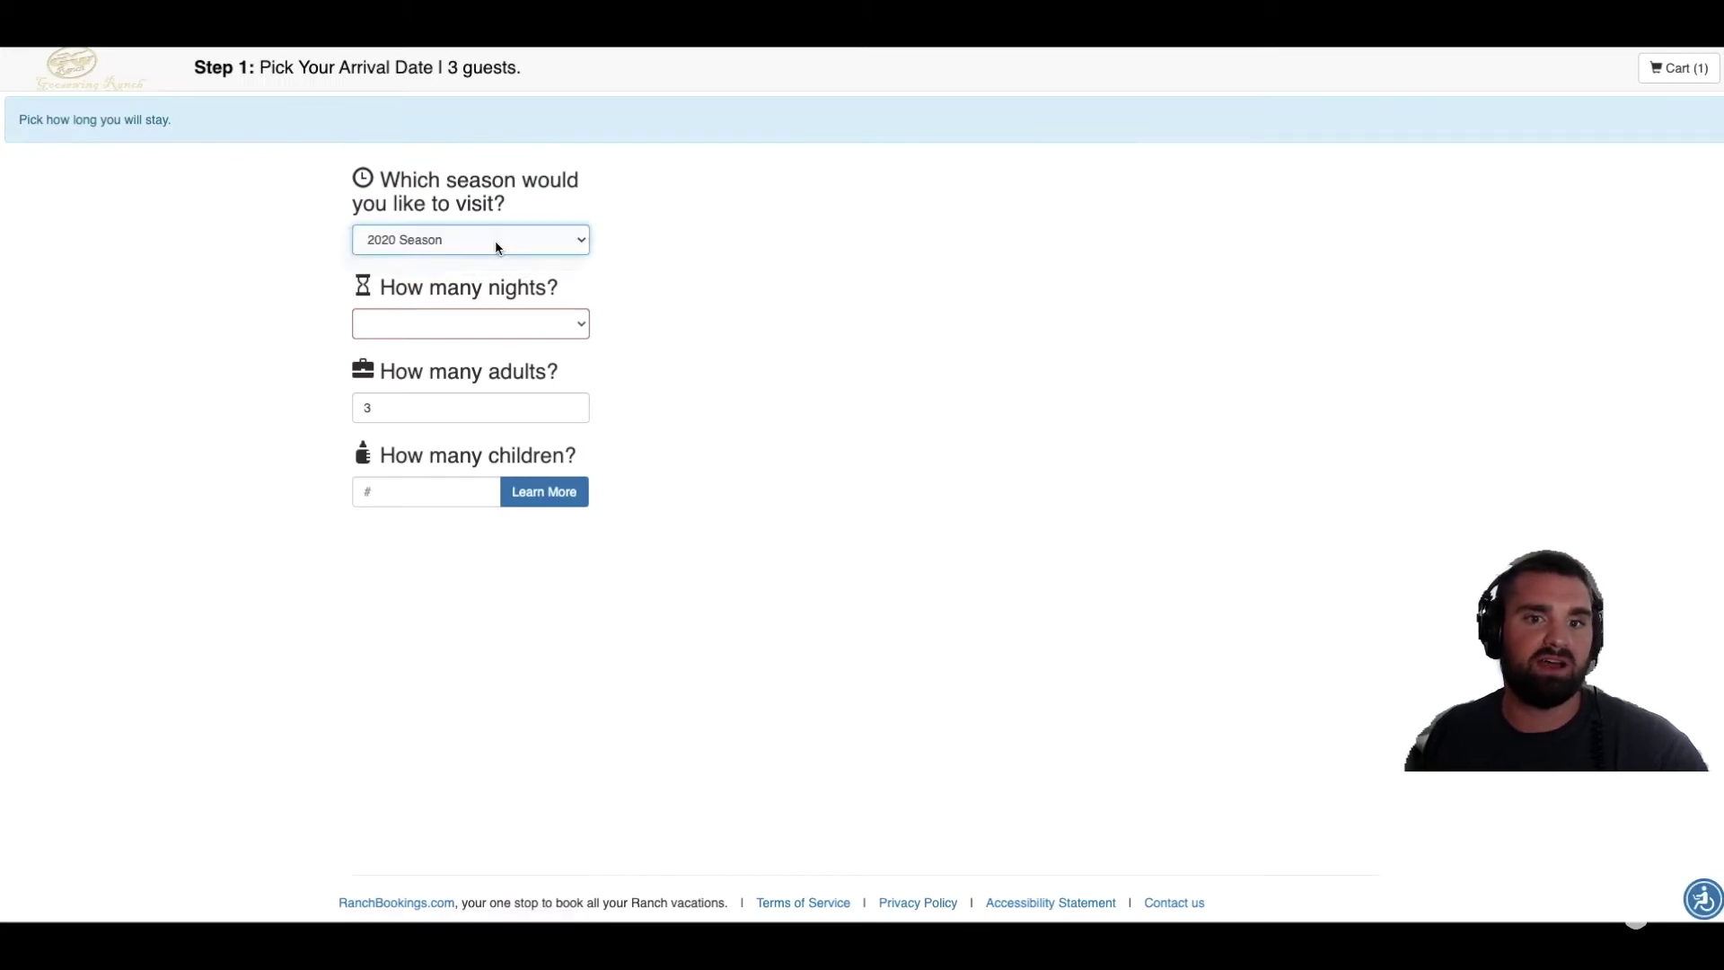
pyautogui.click(506, 329)
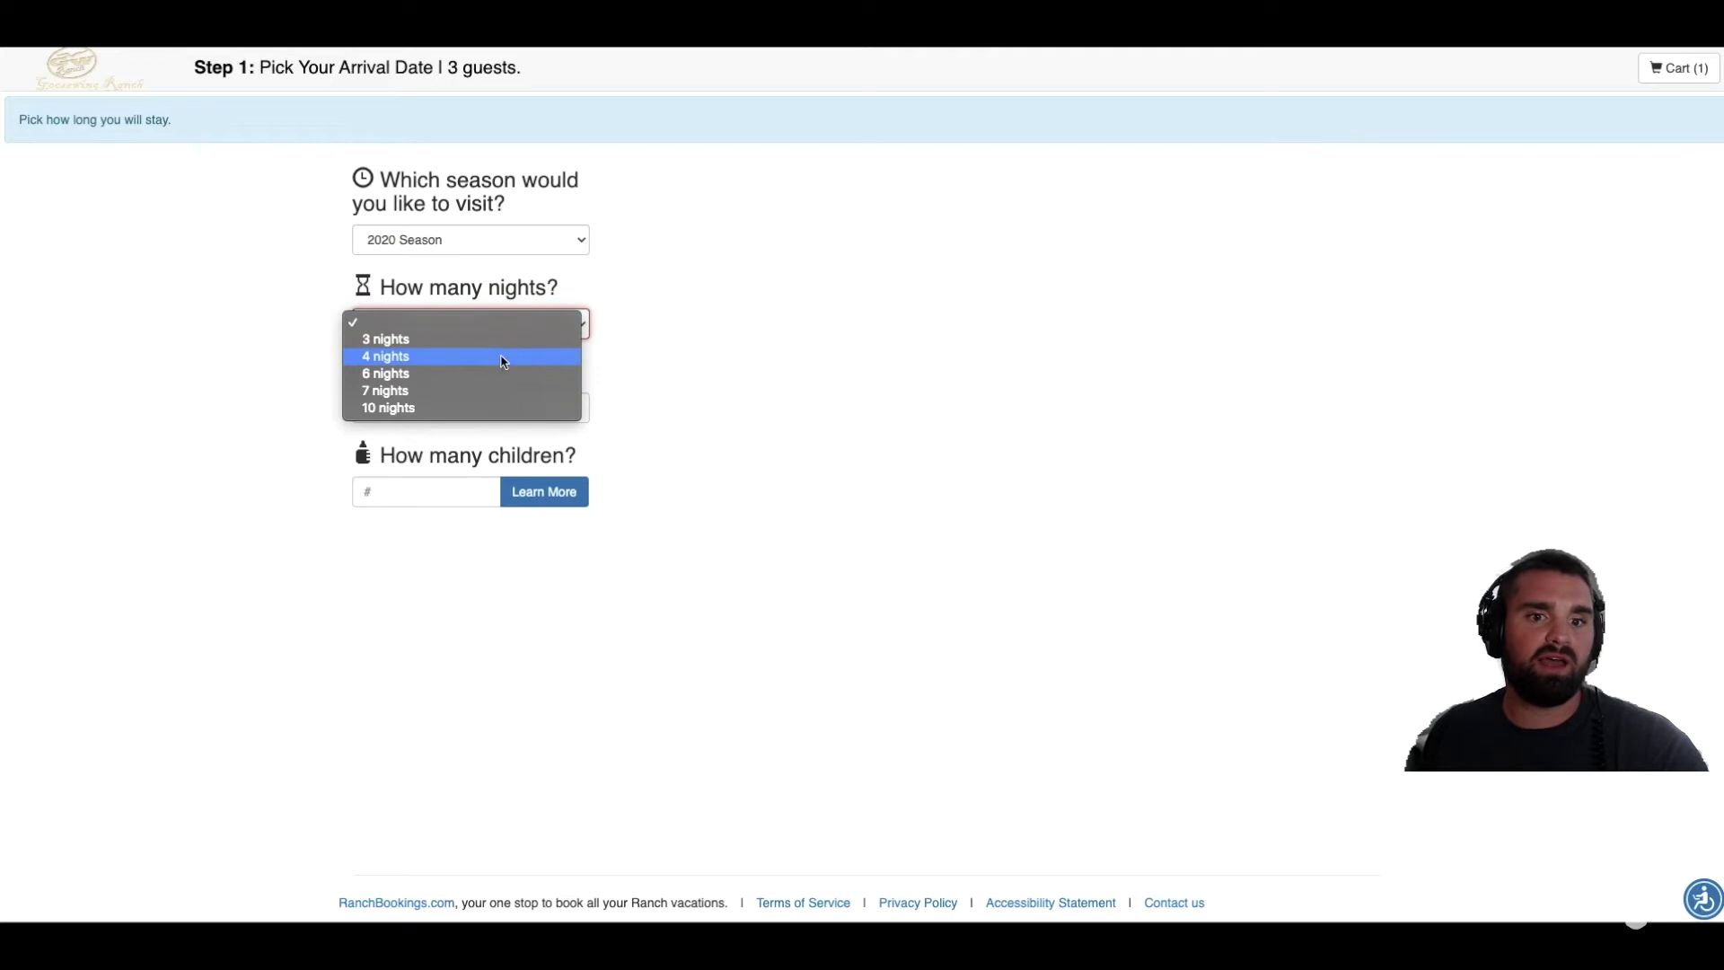
pyautogui.click(502, 391)
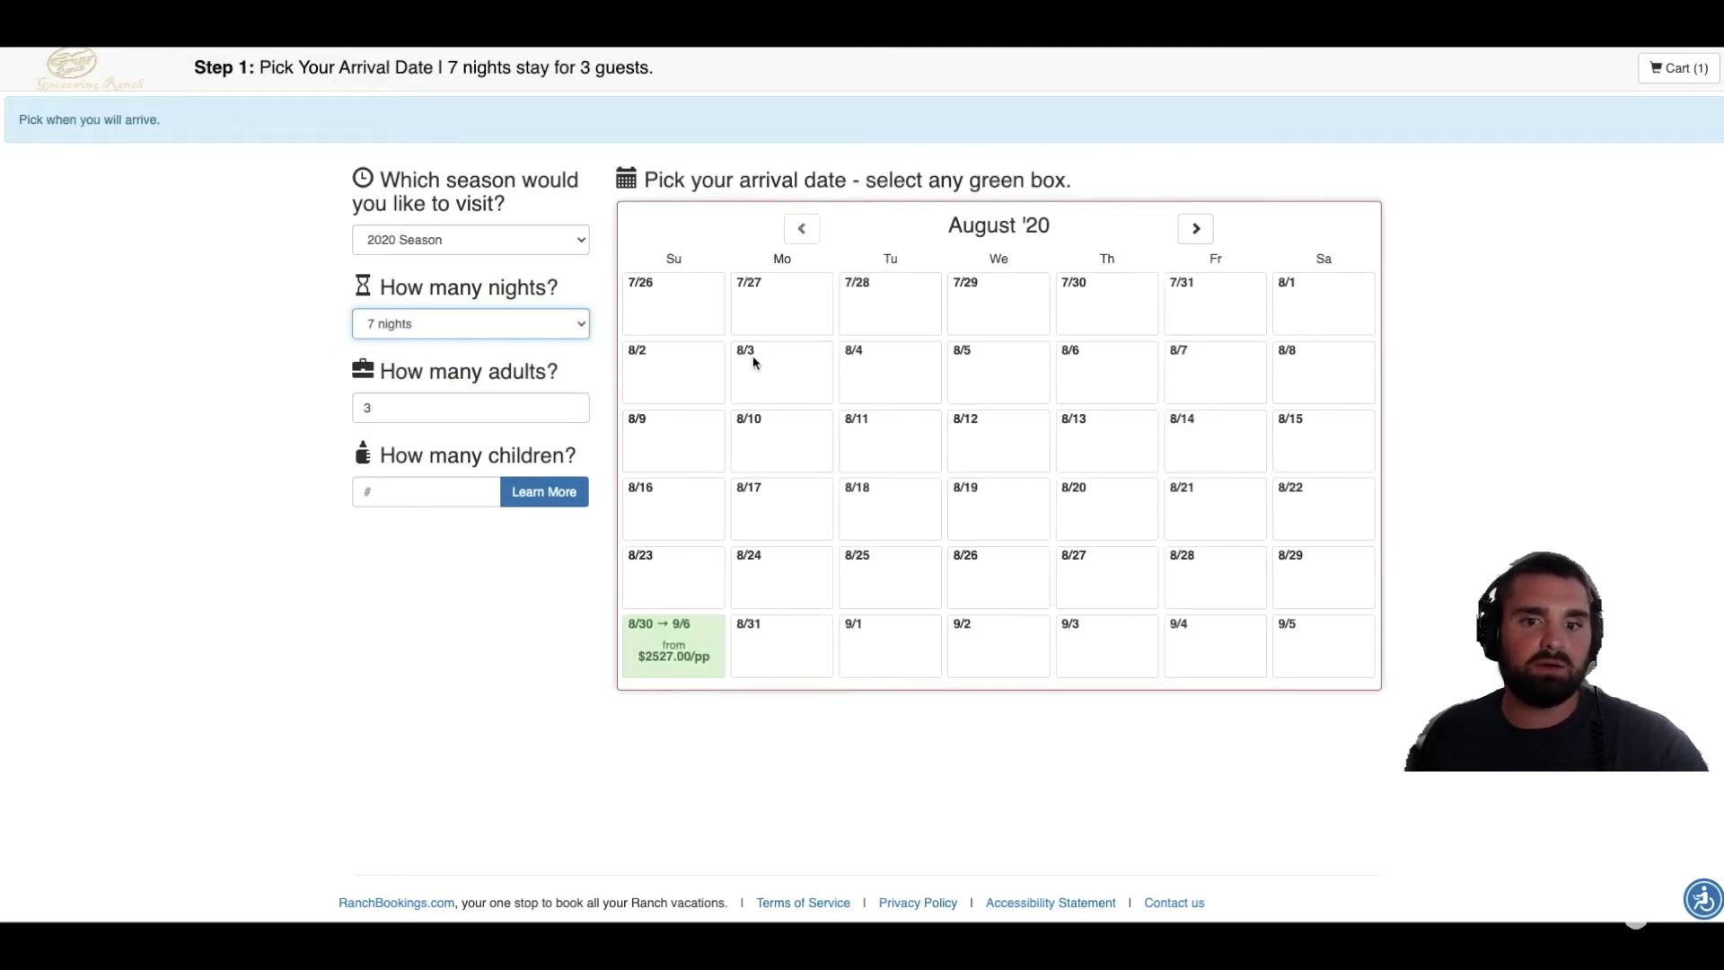
pyautogui.click(1195, 228)
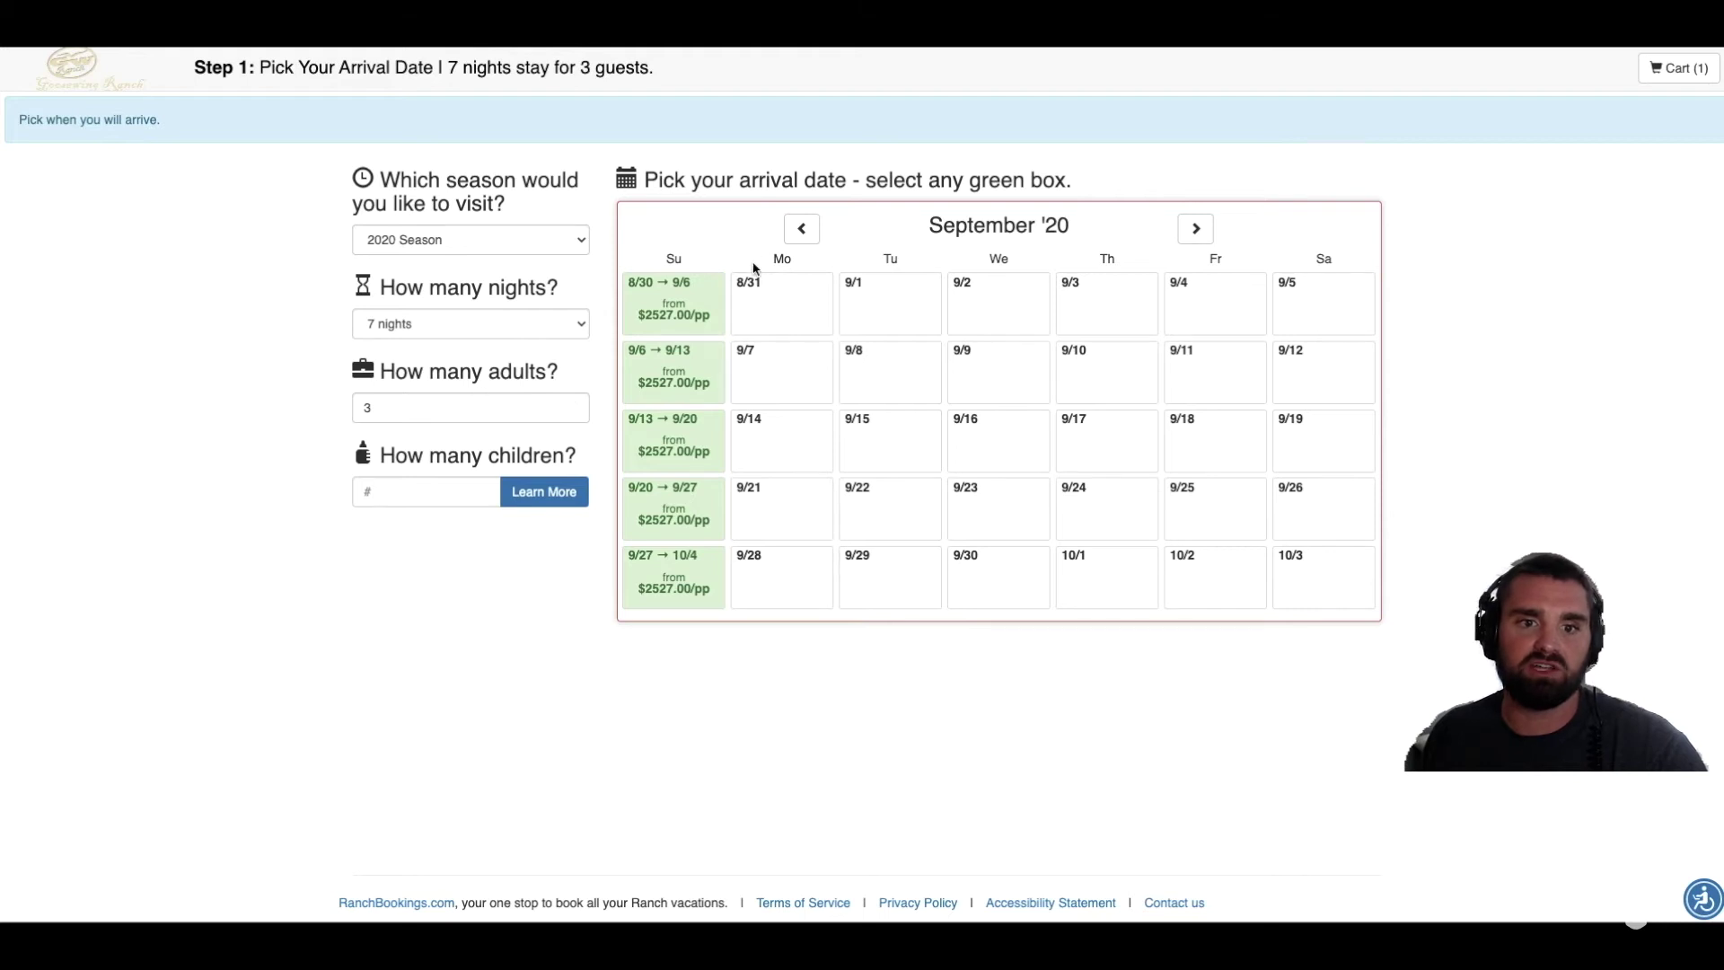
# Step: Change the stay to 6 nights, return to August '20, and try then clear 10 children
pyautogui.click(492, 326)
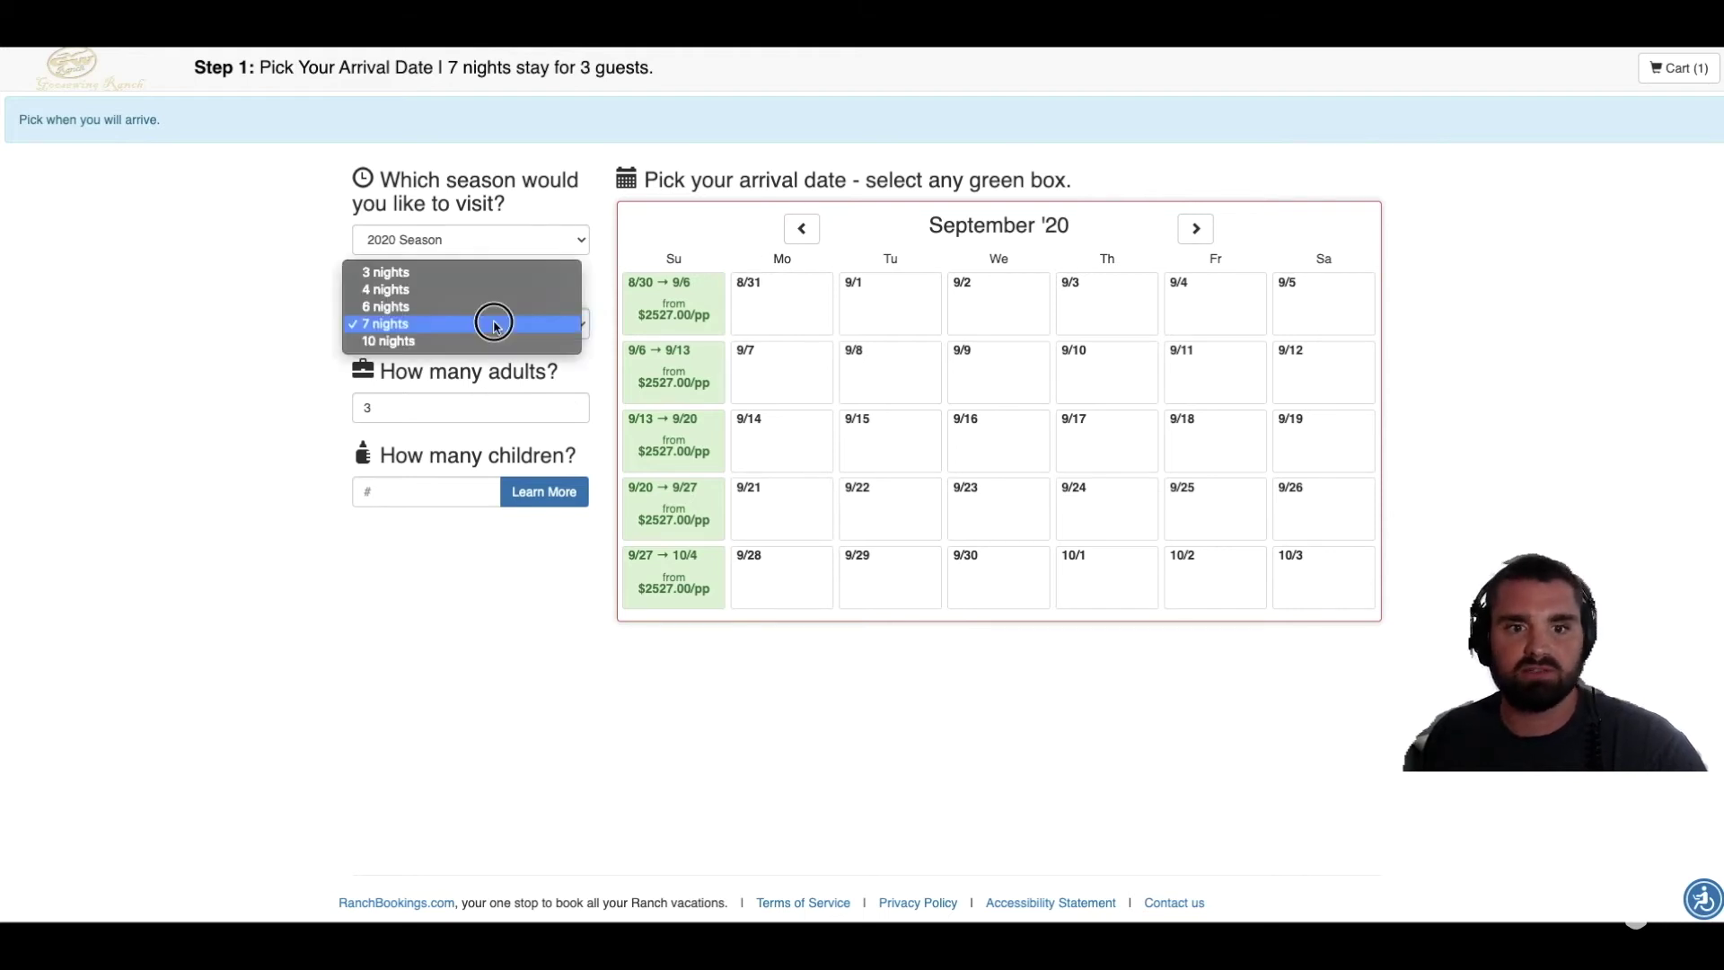
pyautogui.click(491, 306)
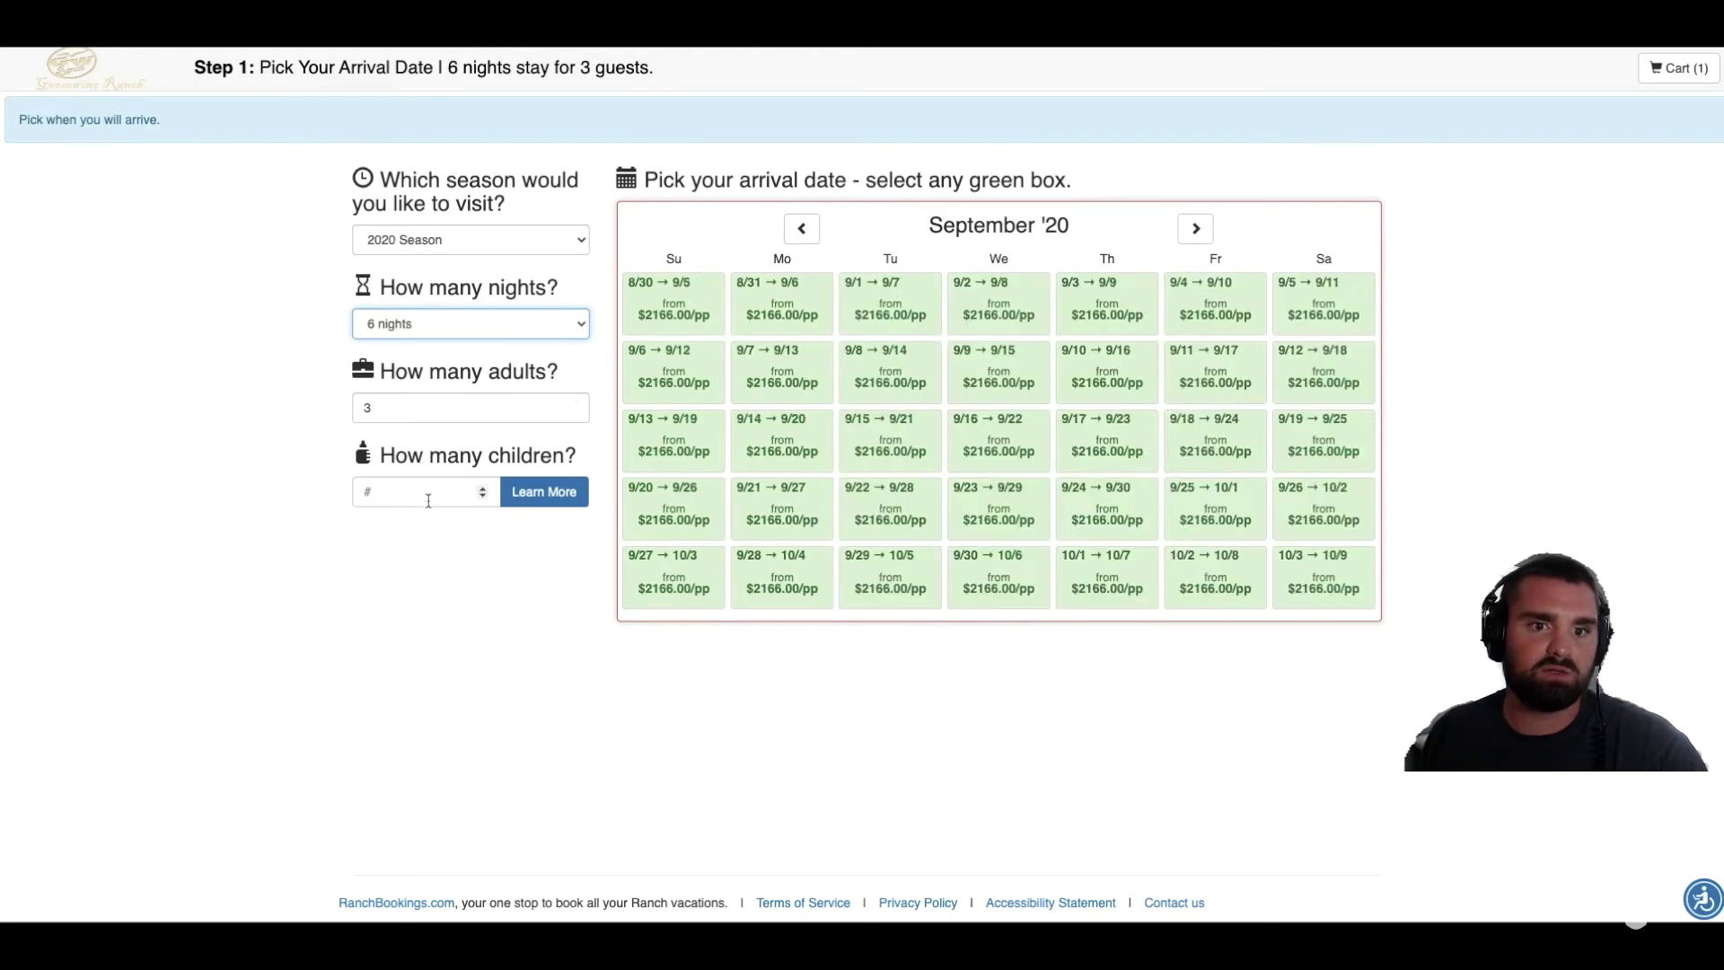
pyautogui.click(802, 228)
pyautogui.click(428, 491)
pyautogui.write('10')
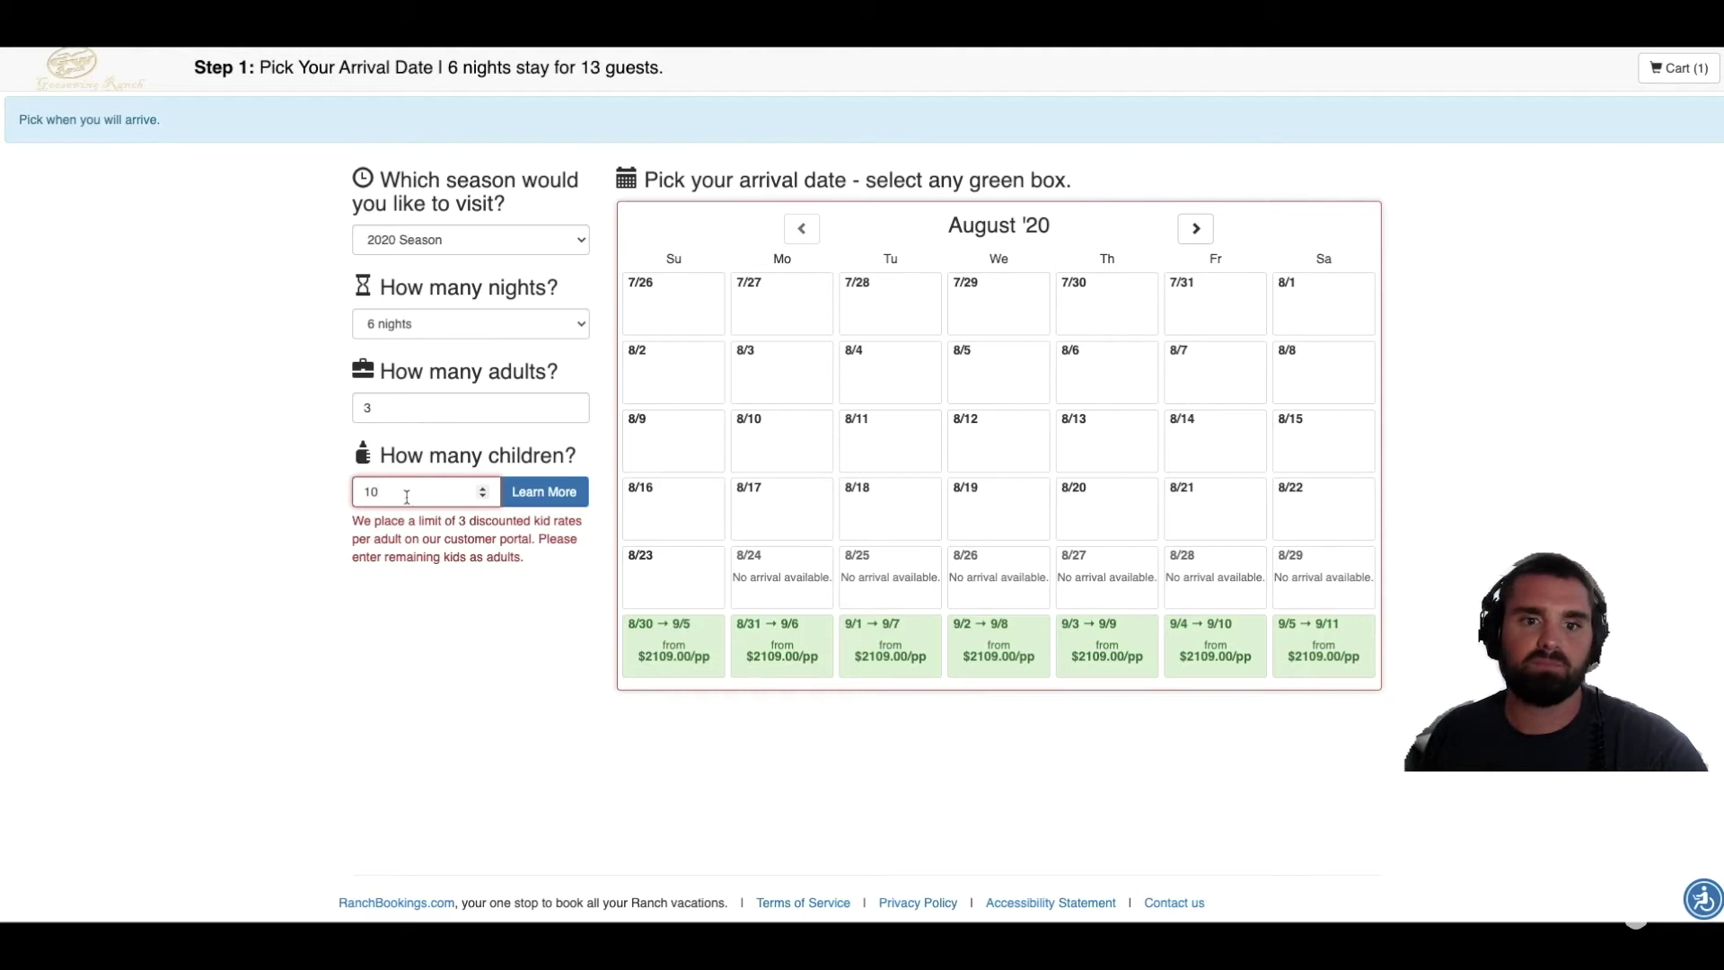
pyautogui.press('BackSpace')
pyautogui.press('BackSpace')
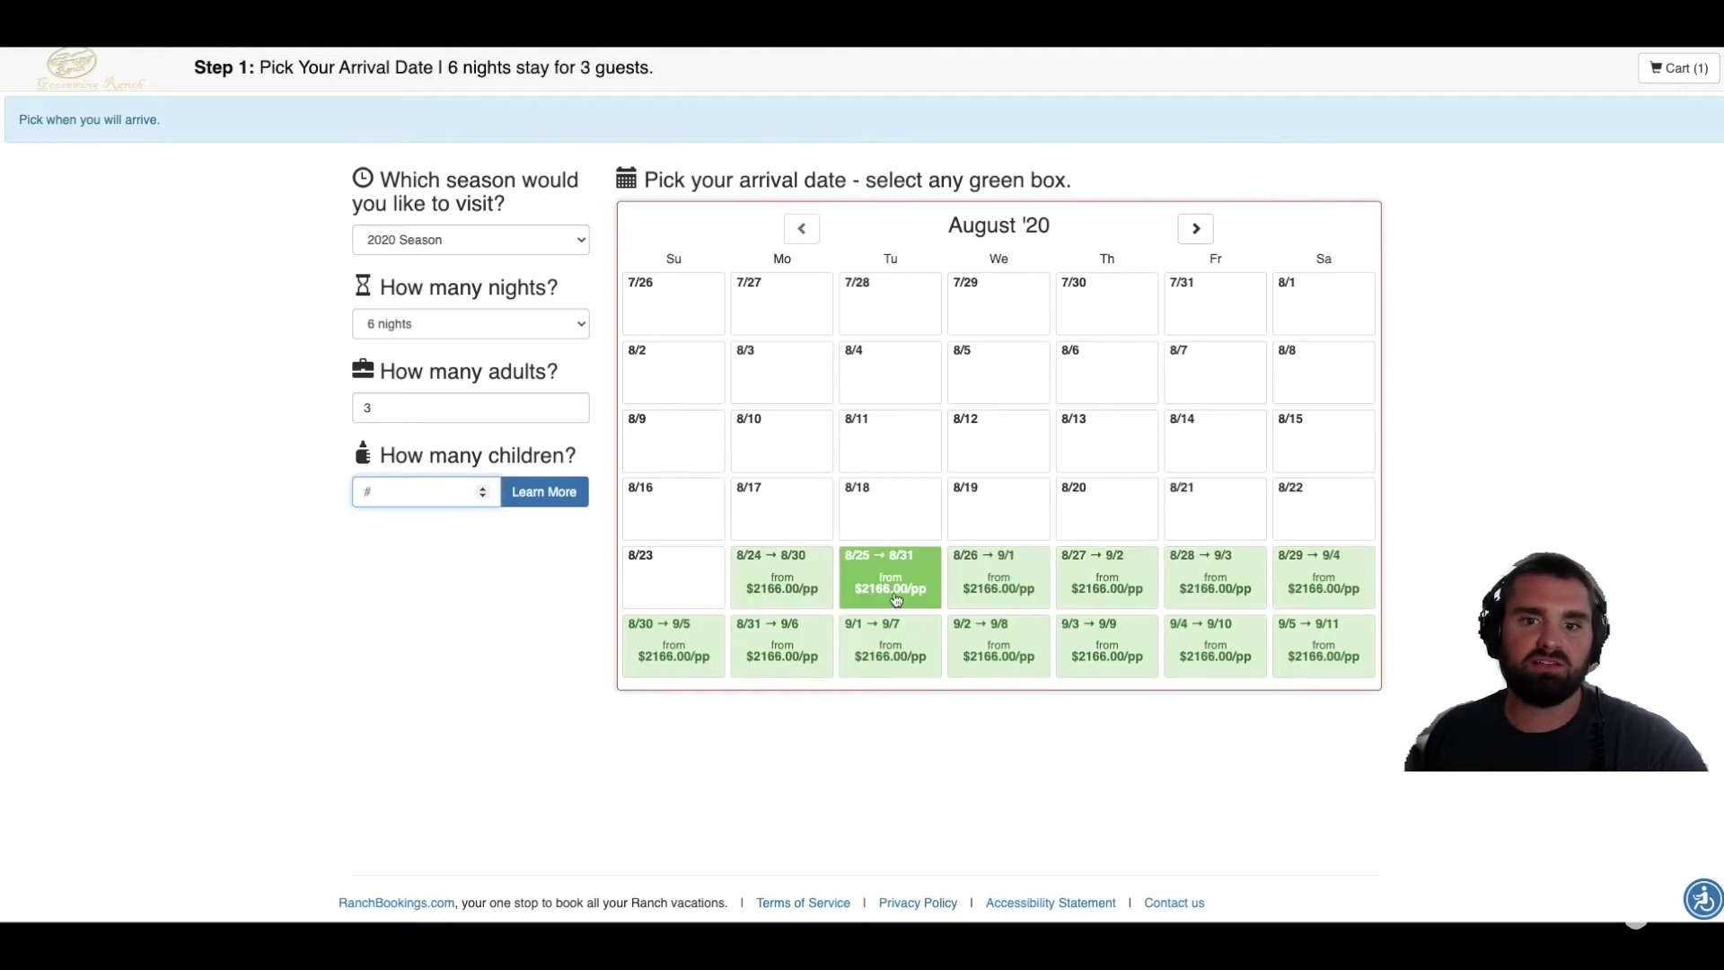
# Step: Choose a Tuesday 08/25/20 arrival, set adults to 6, and continue to Package & Rooms
pyautogui.click(898, 597)
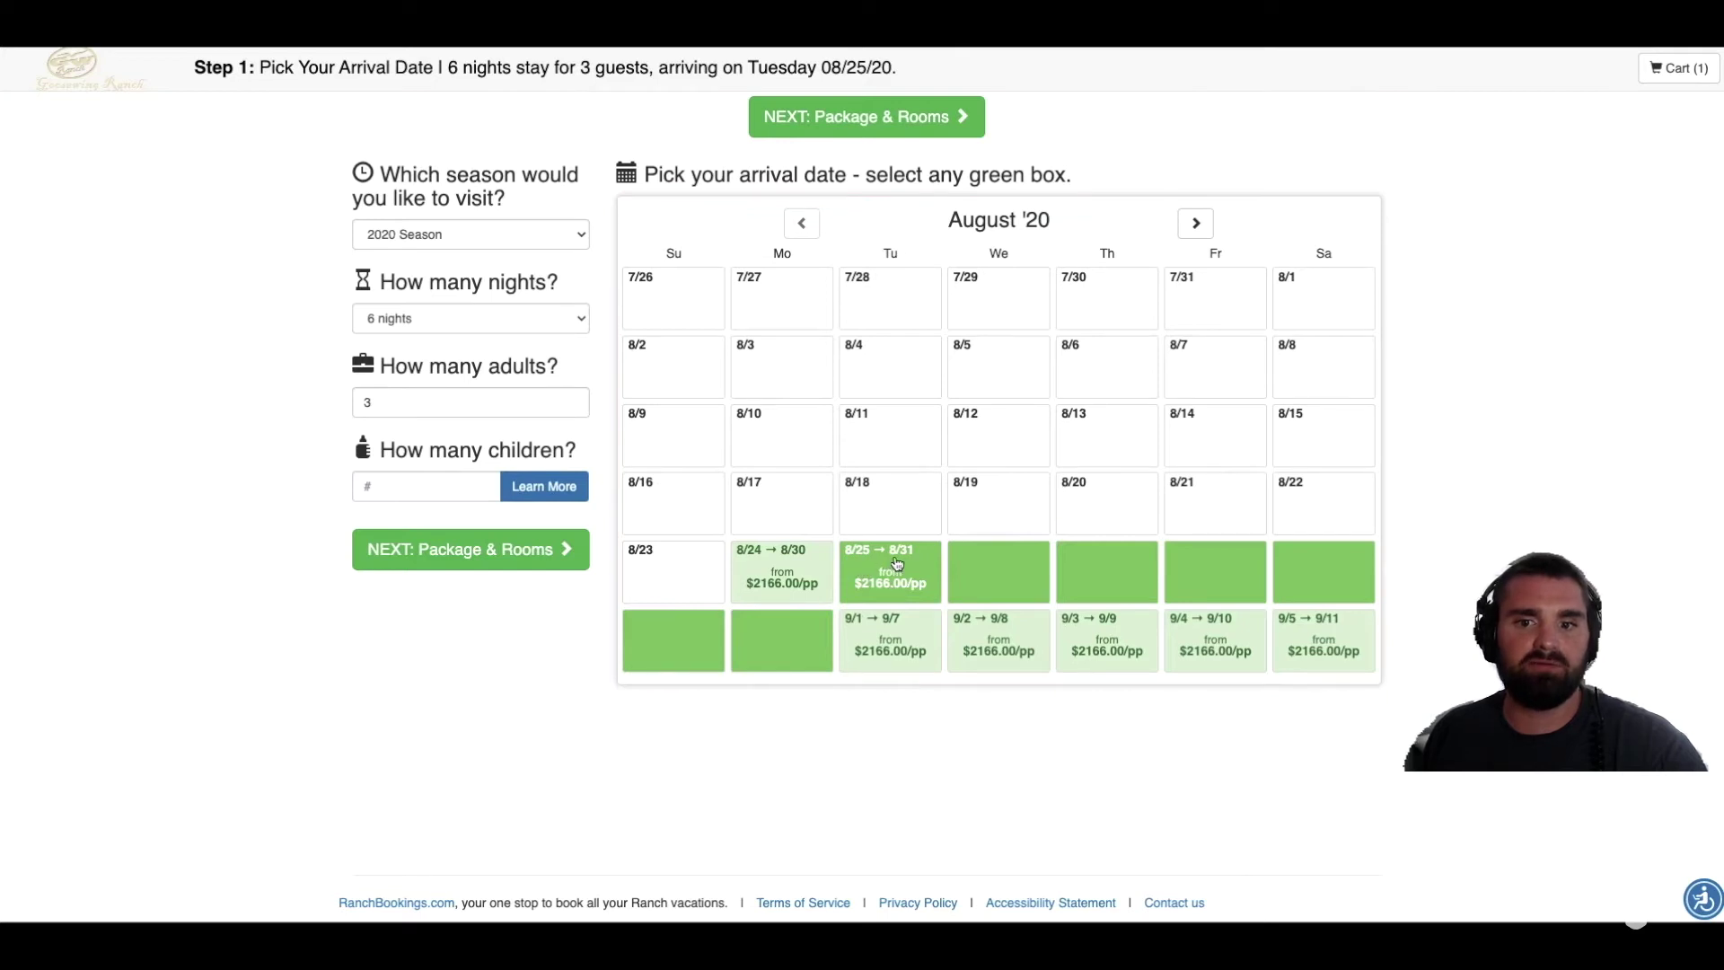
pyautogui.click(443, 399)
pyautogui.press('BackSpace')
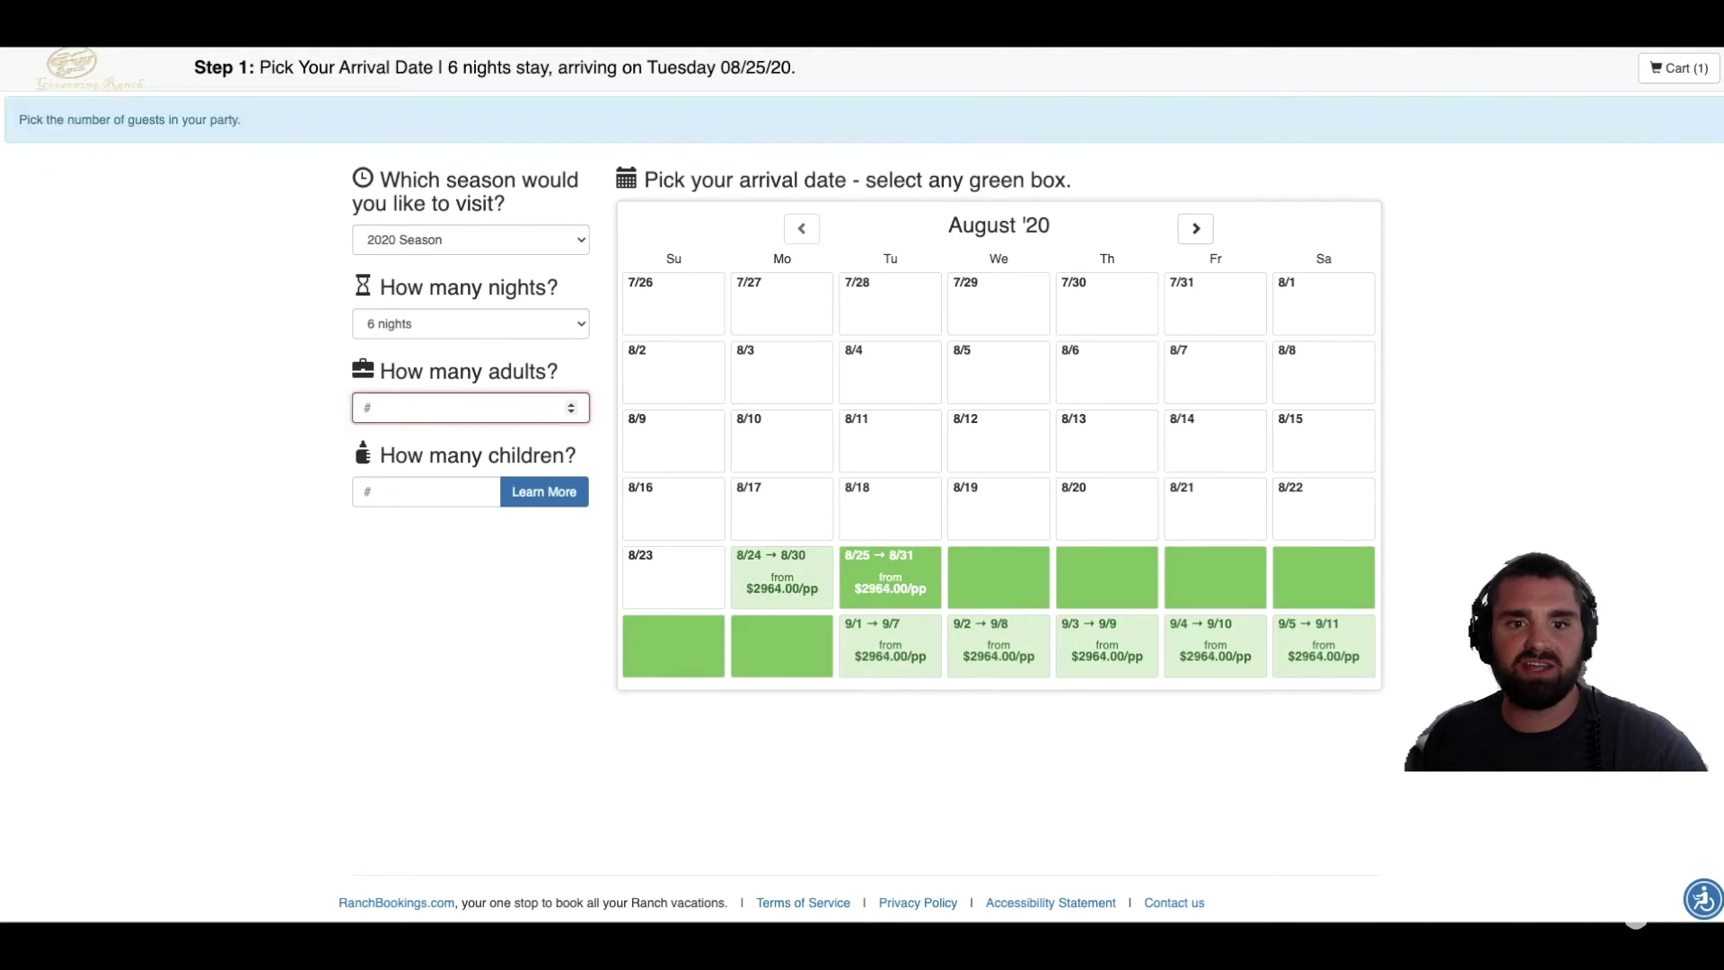
pyautogui.write('4')
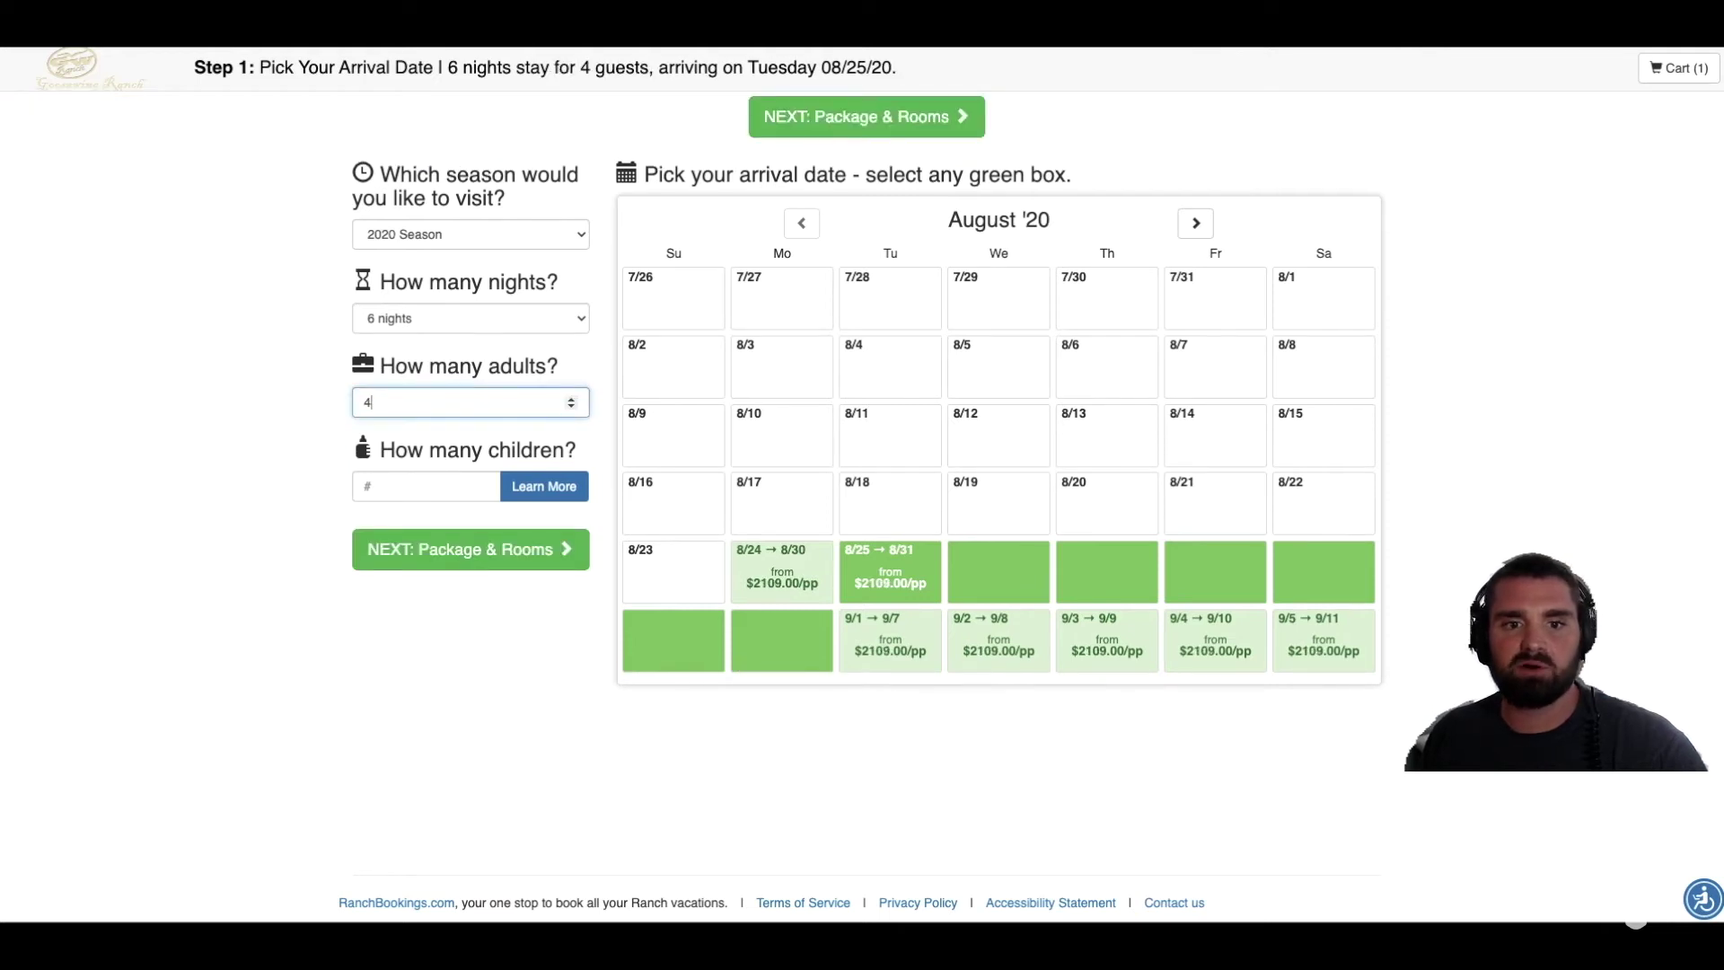
pyautogui.click(467, 406)
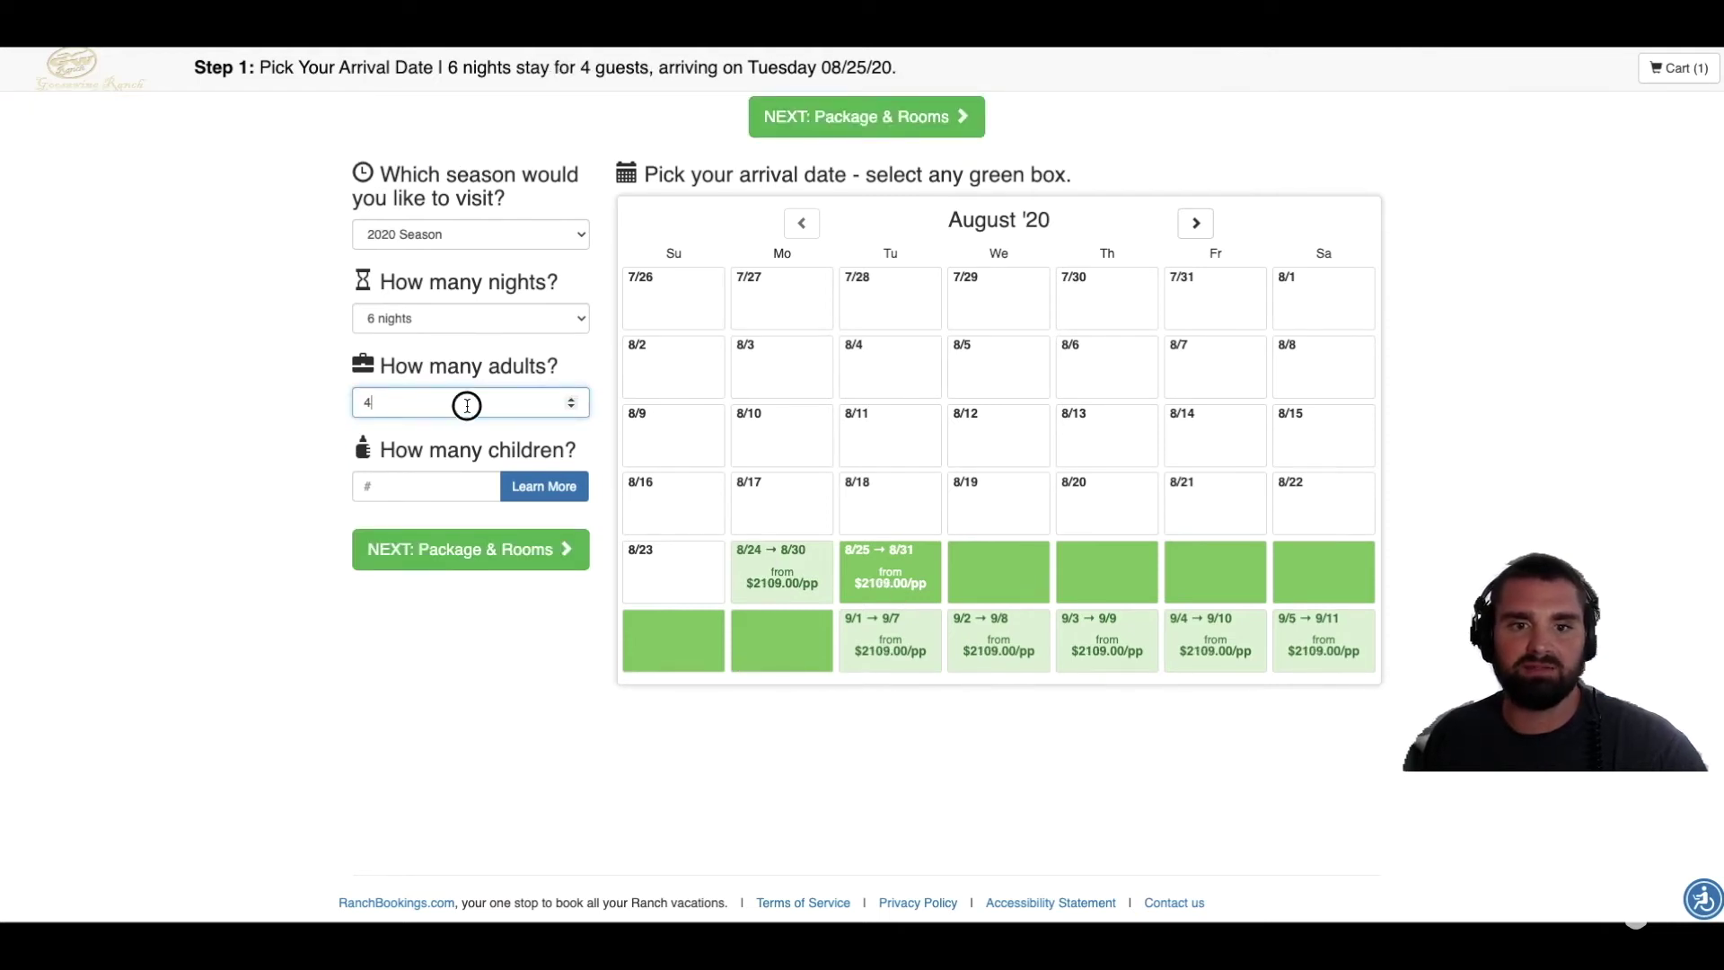
pyautogui.press('BackSpace')
pyautogui.write('6')
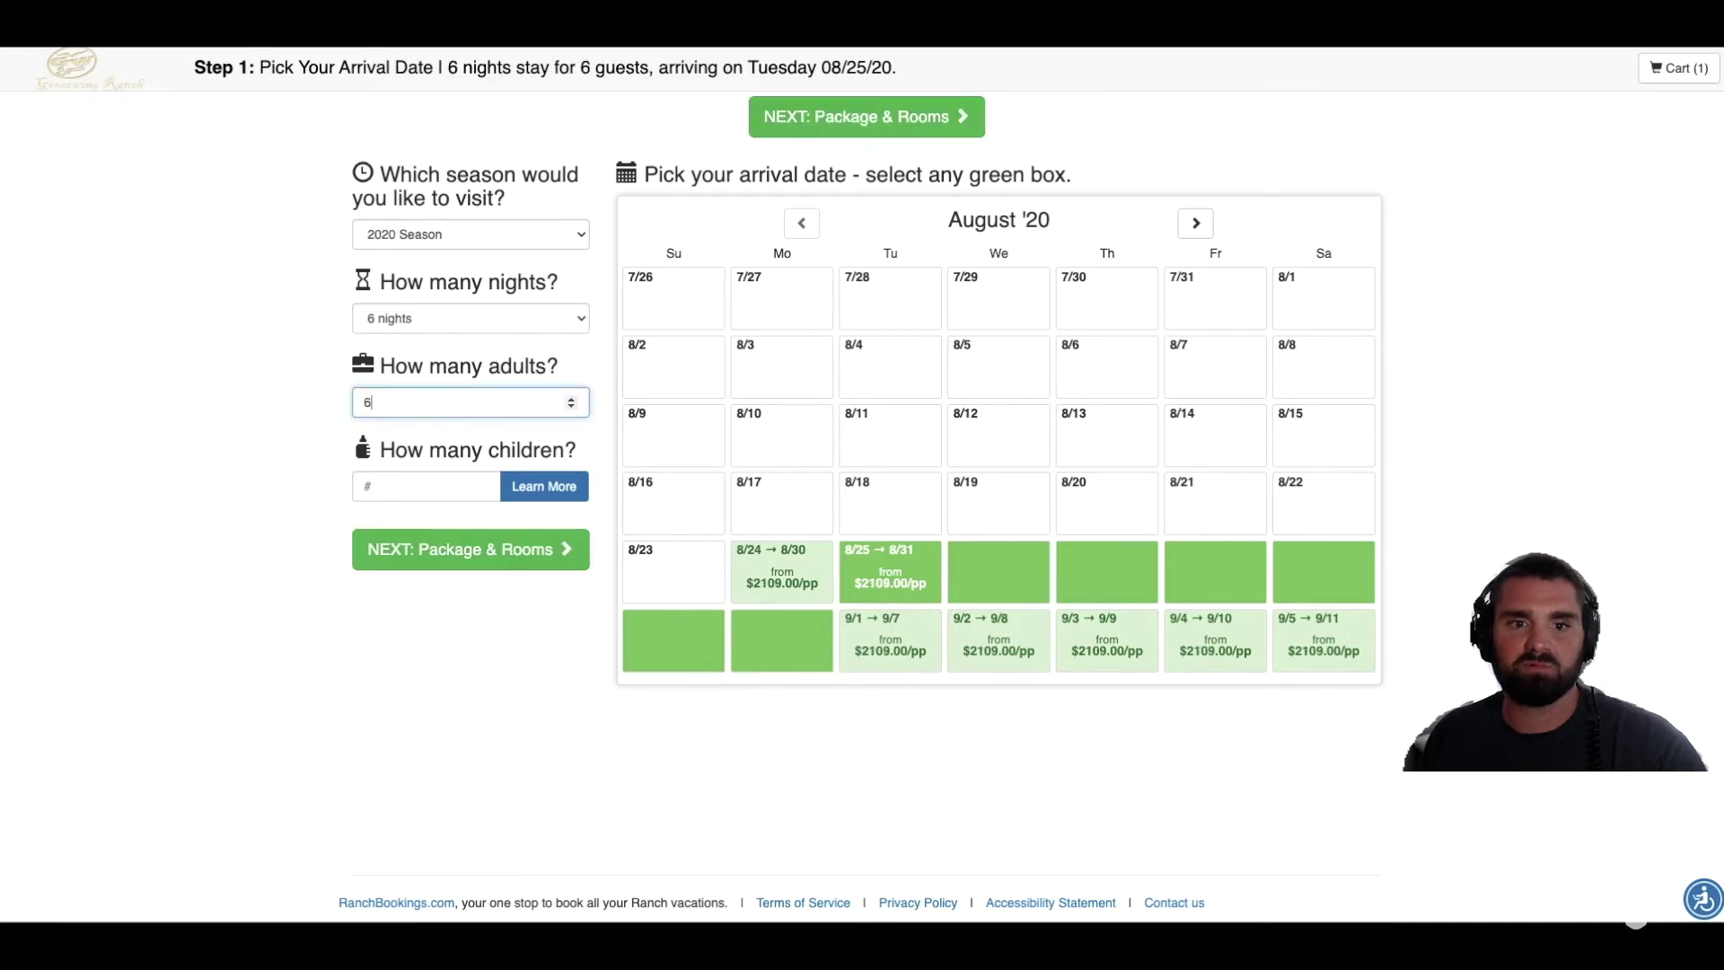
pyautogui.click(910, 123)
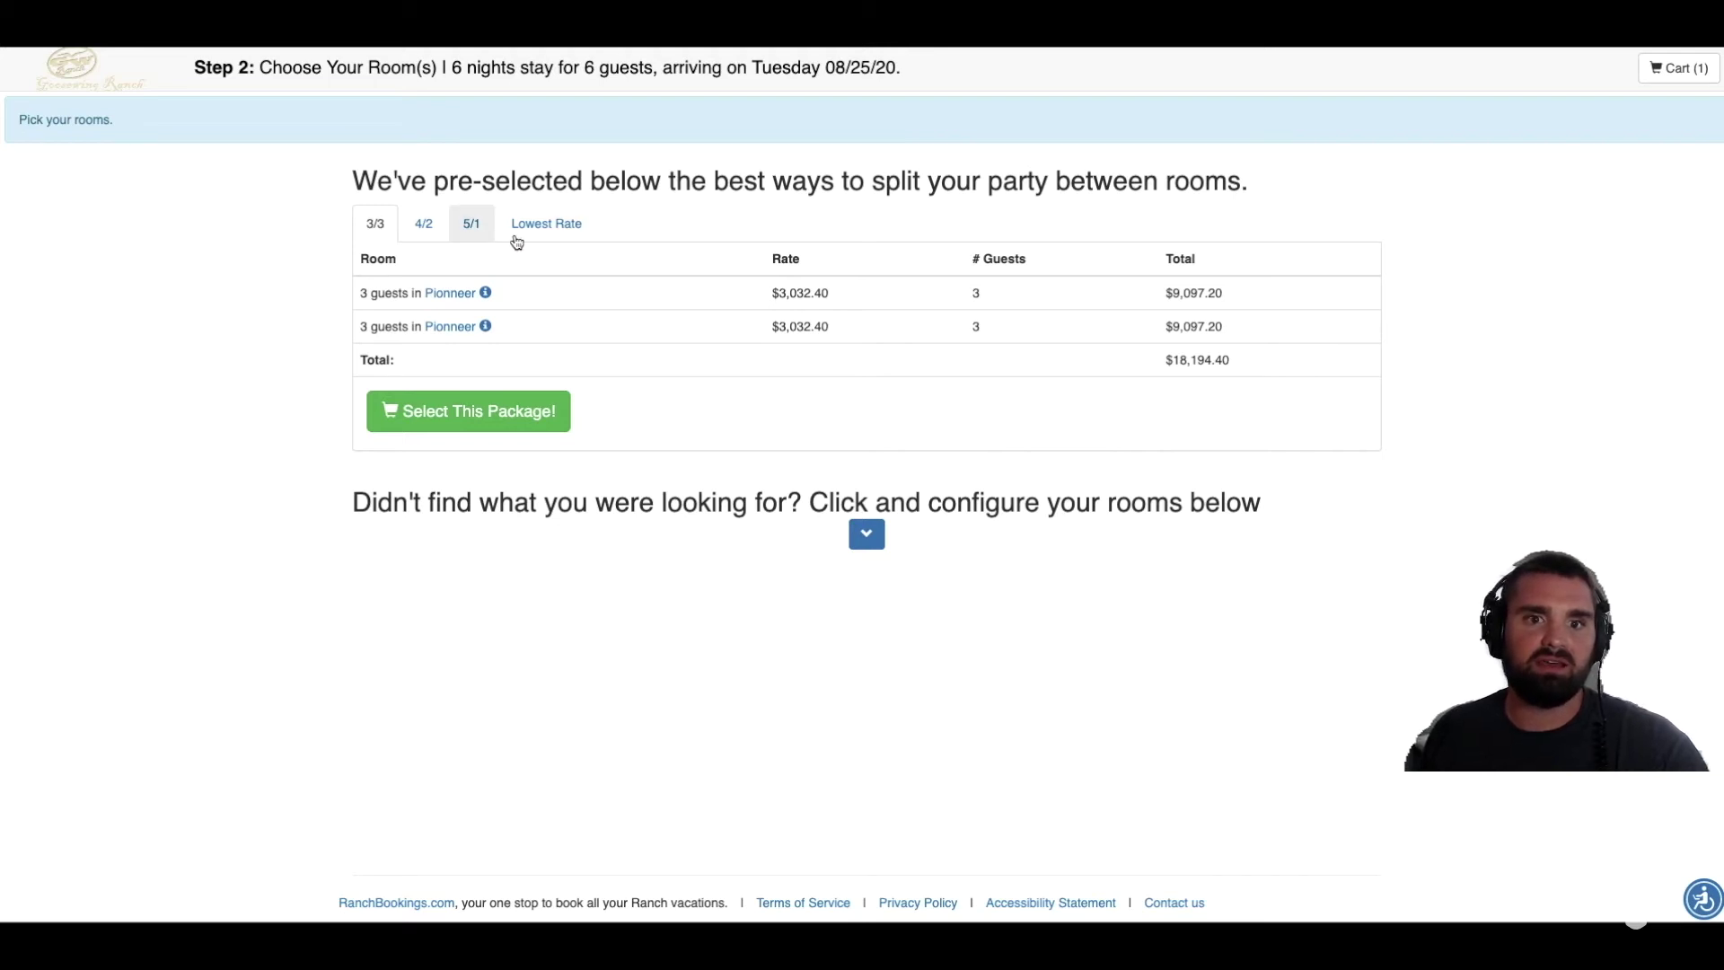
# Step: Compare the lowest-rate, 4/2 and 5/1 guest splits, settling back on the 3/3 split
pyautogui.click(565, 230)
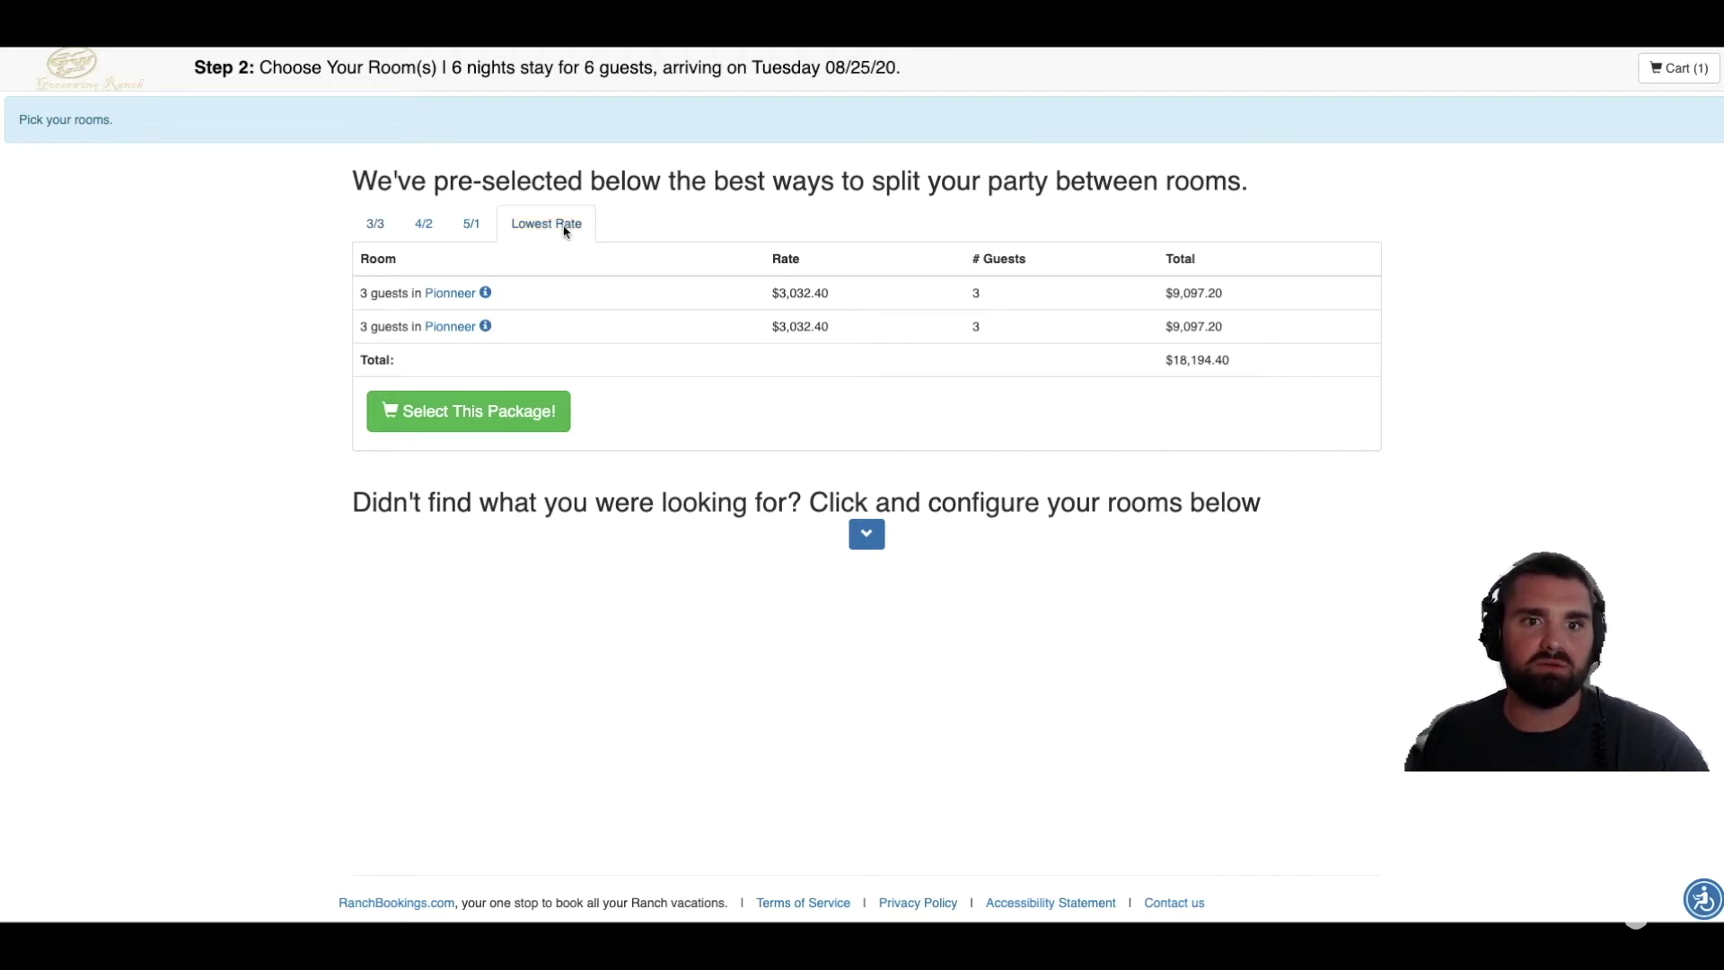
pyautogui.click(373, 224)
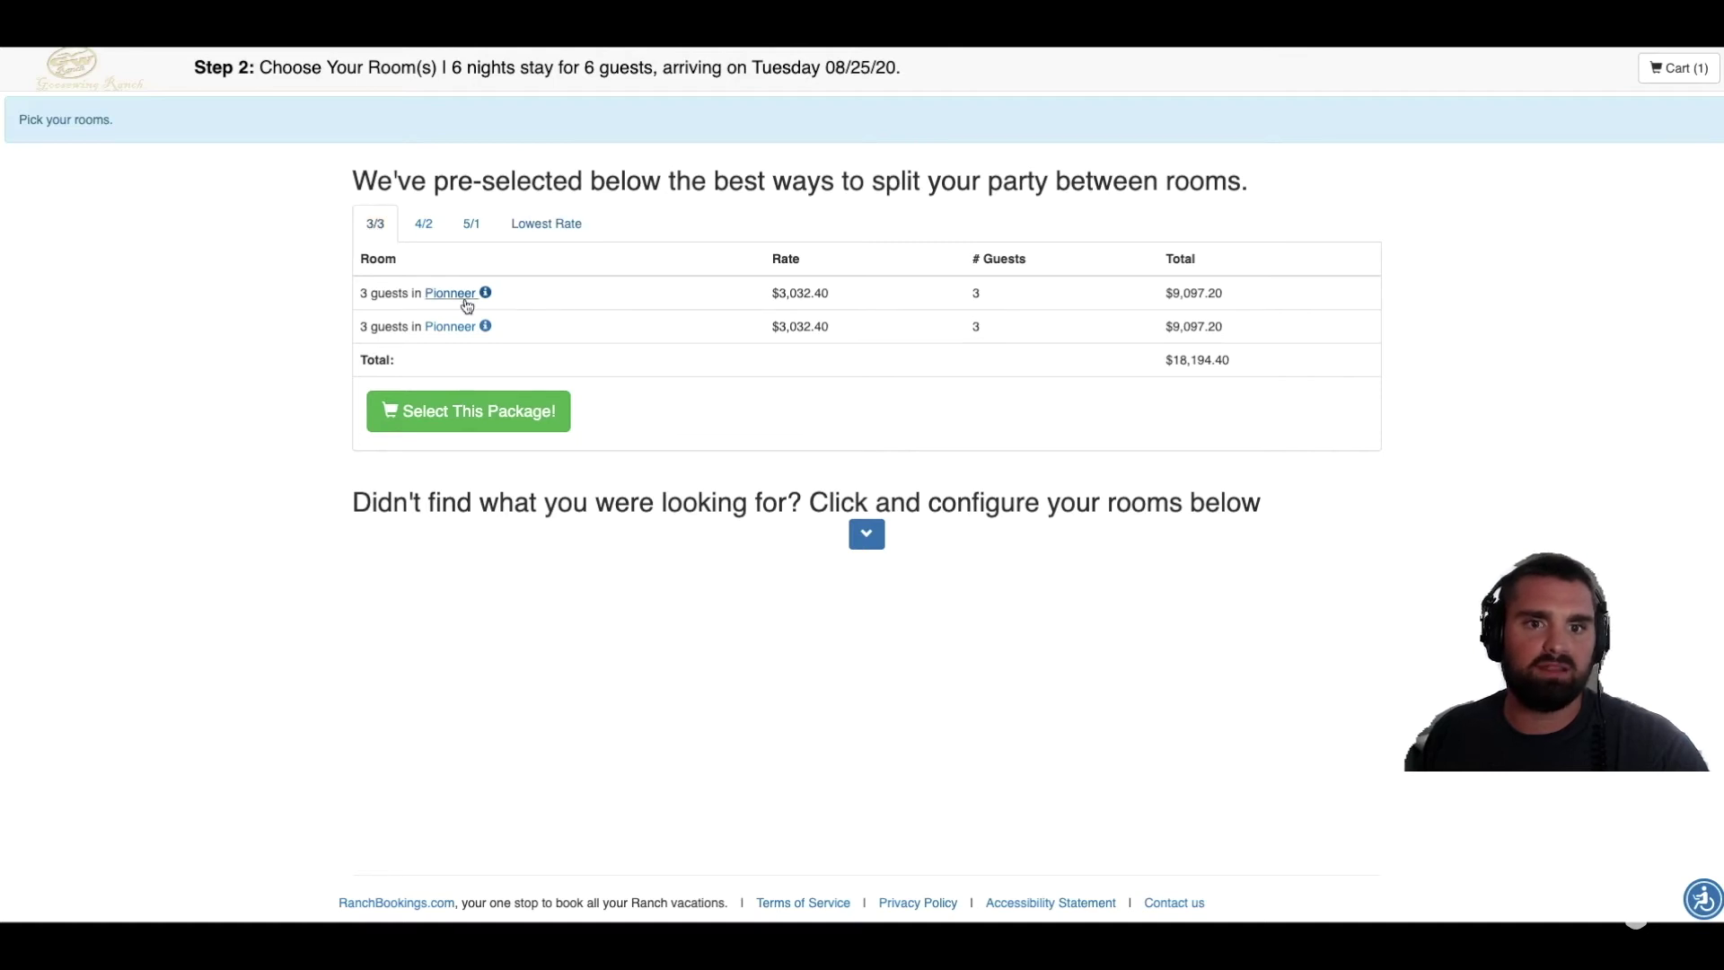
pyautogui.click(425, 231)
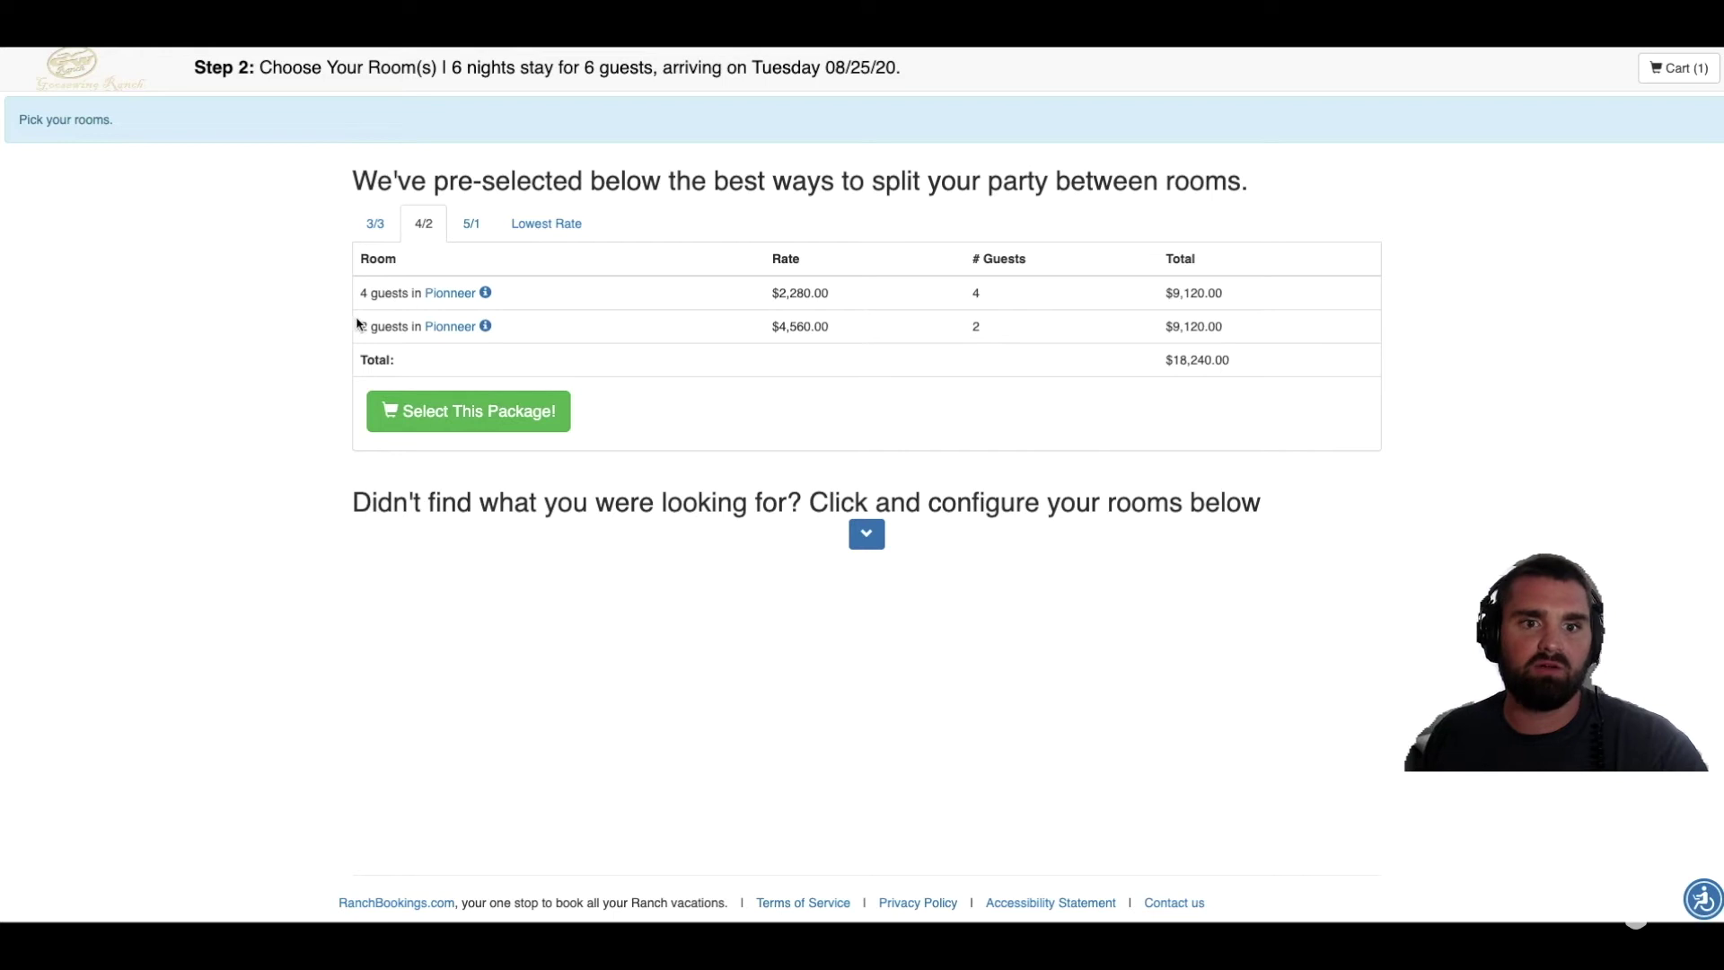
pyautogui.click(470, 228)
pyautogui.click(381, 230)
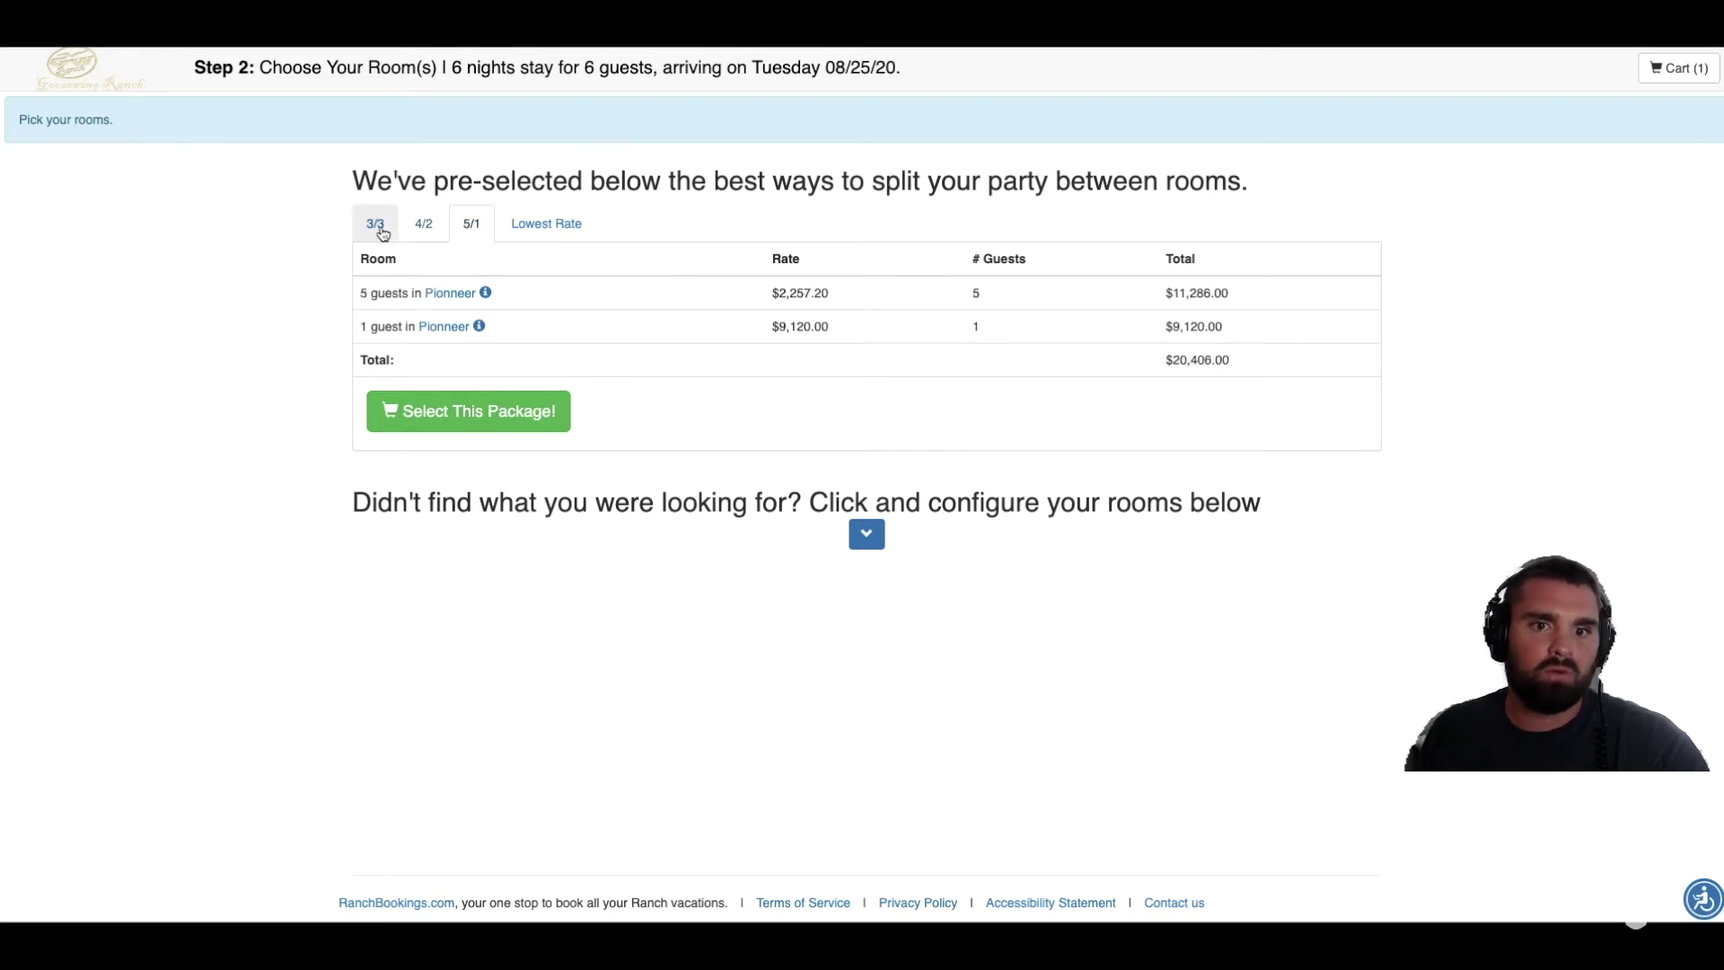
# Step: Expand the full room list and review the Pioneer cabin options
pyautogui.click(864, 535)
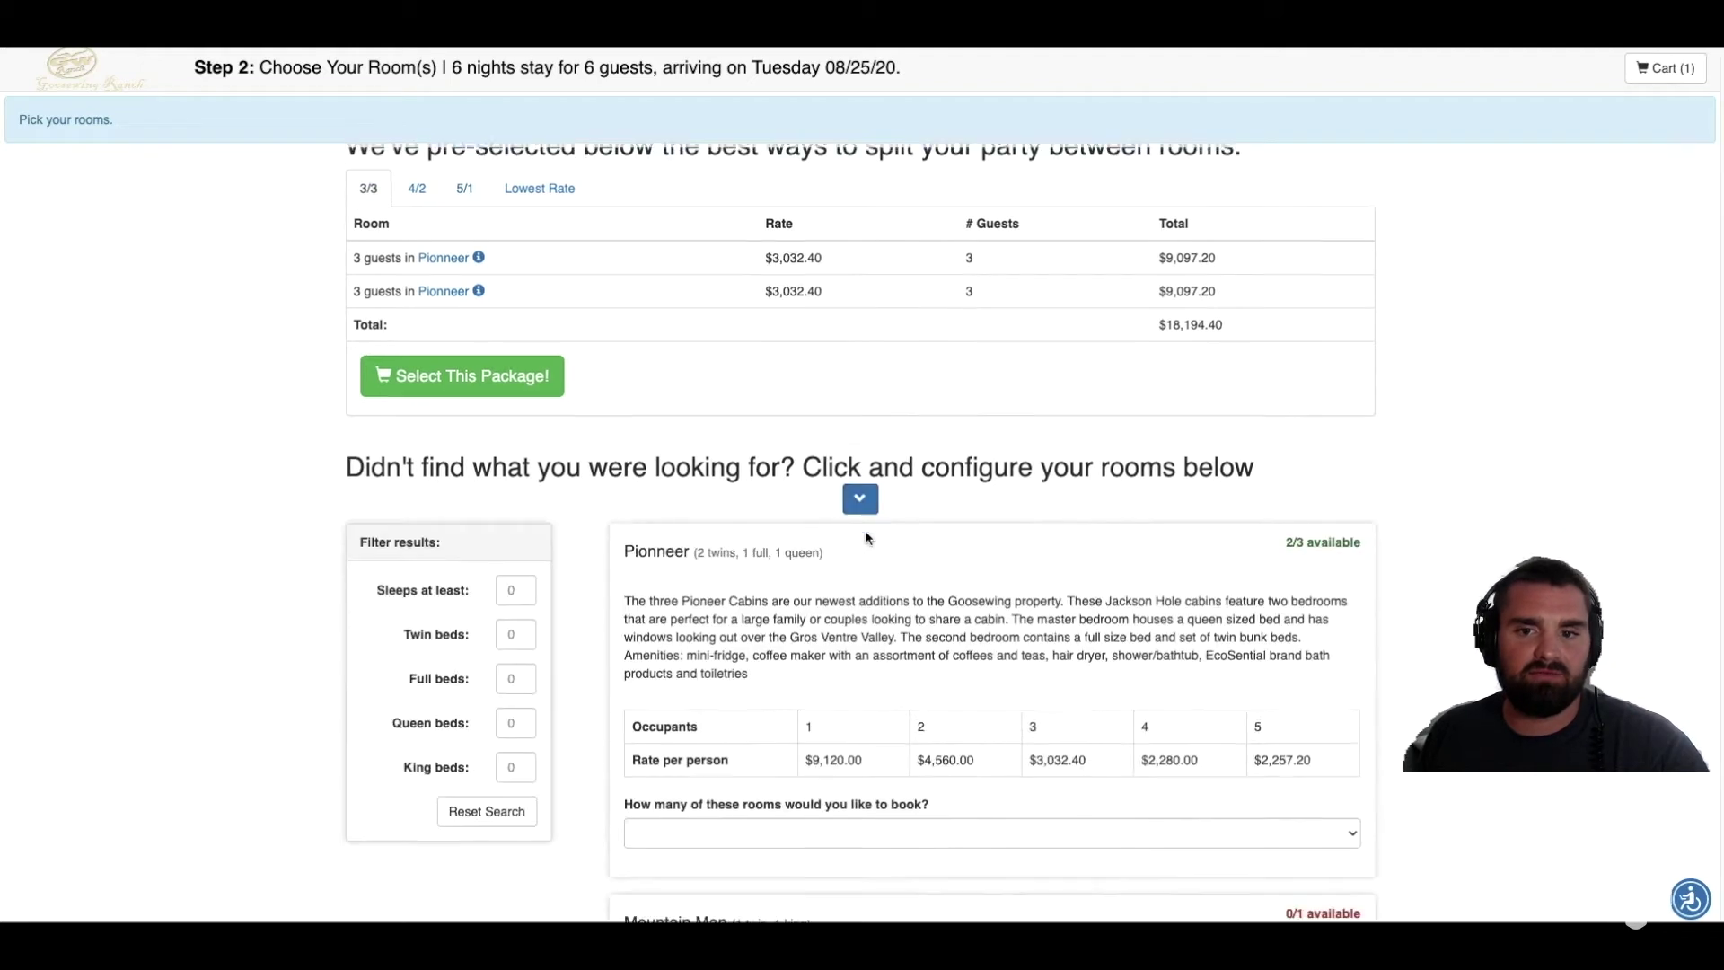
pyautogui.scroll(4, 903, 388)
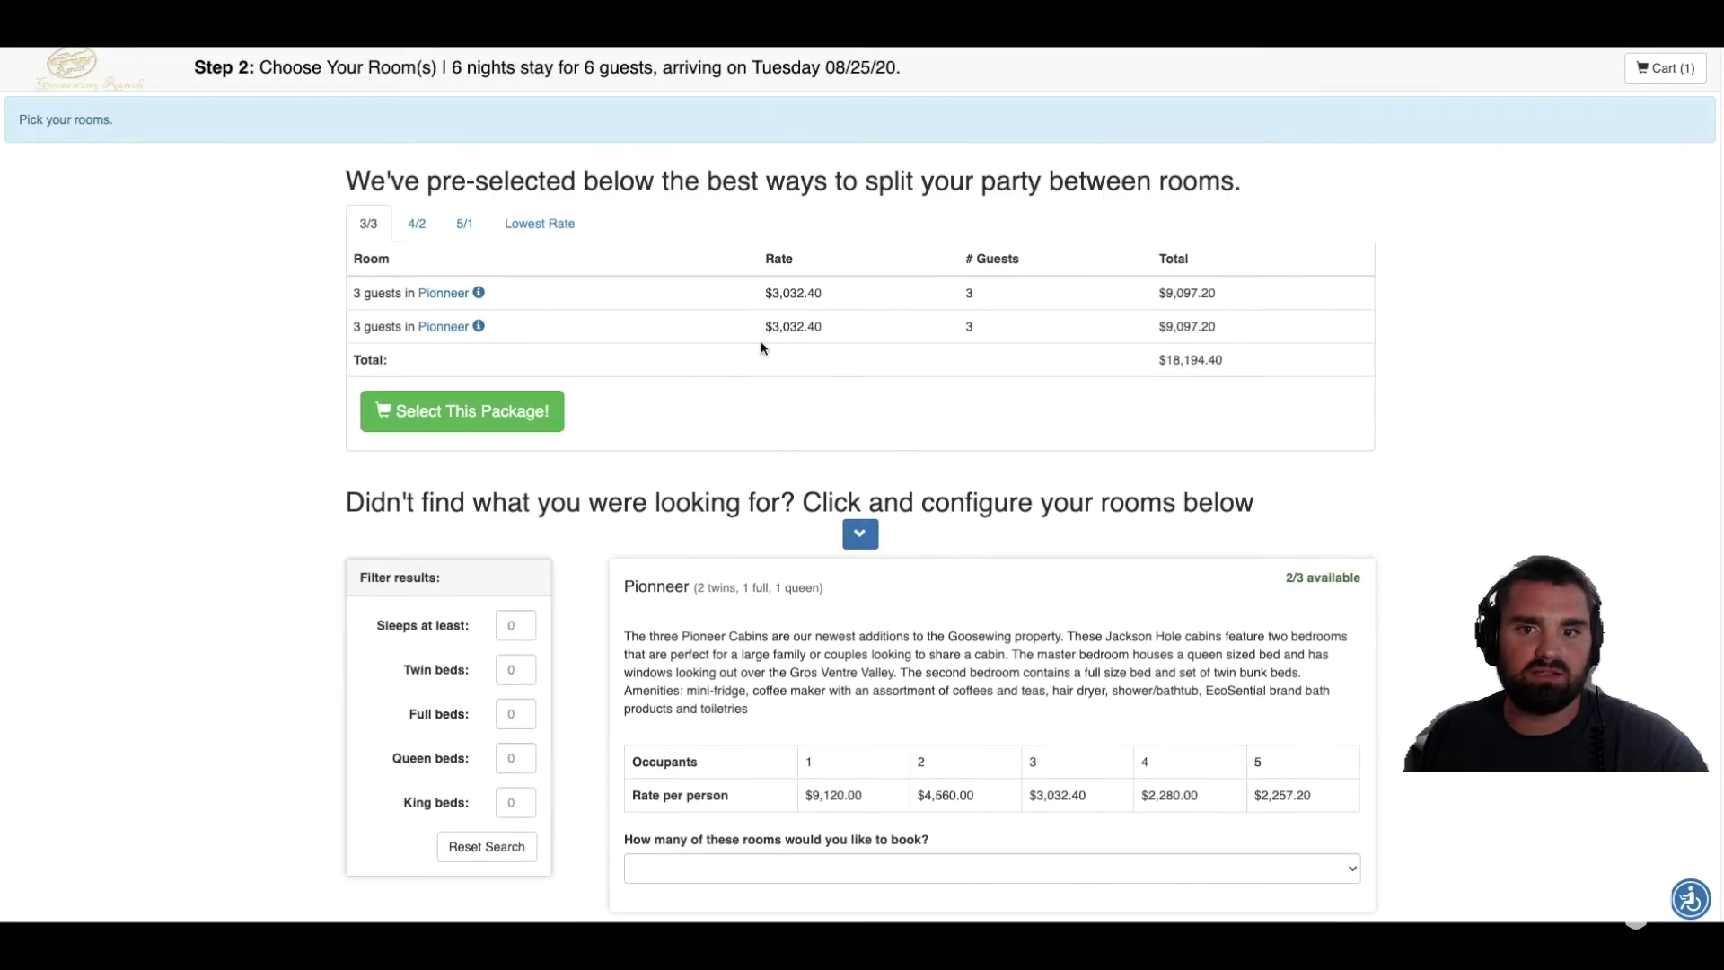
pyautogui.scroll(-1, 1437, 544)
pyautogui.scroll(-3, 1444, 547)
pyautogui.scroll(-2, 1434, 549)
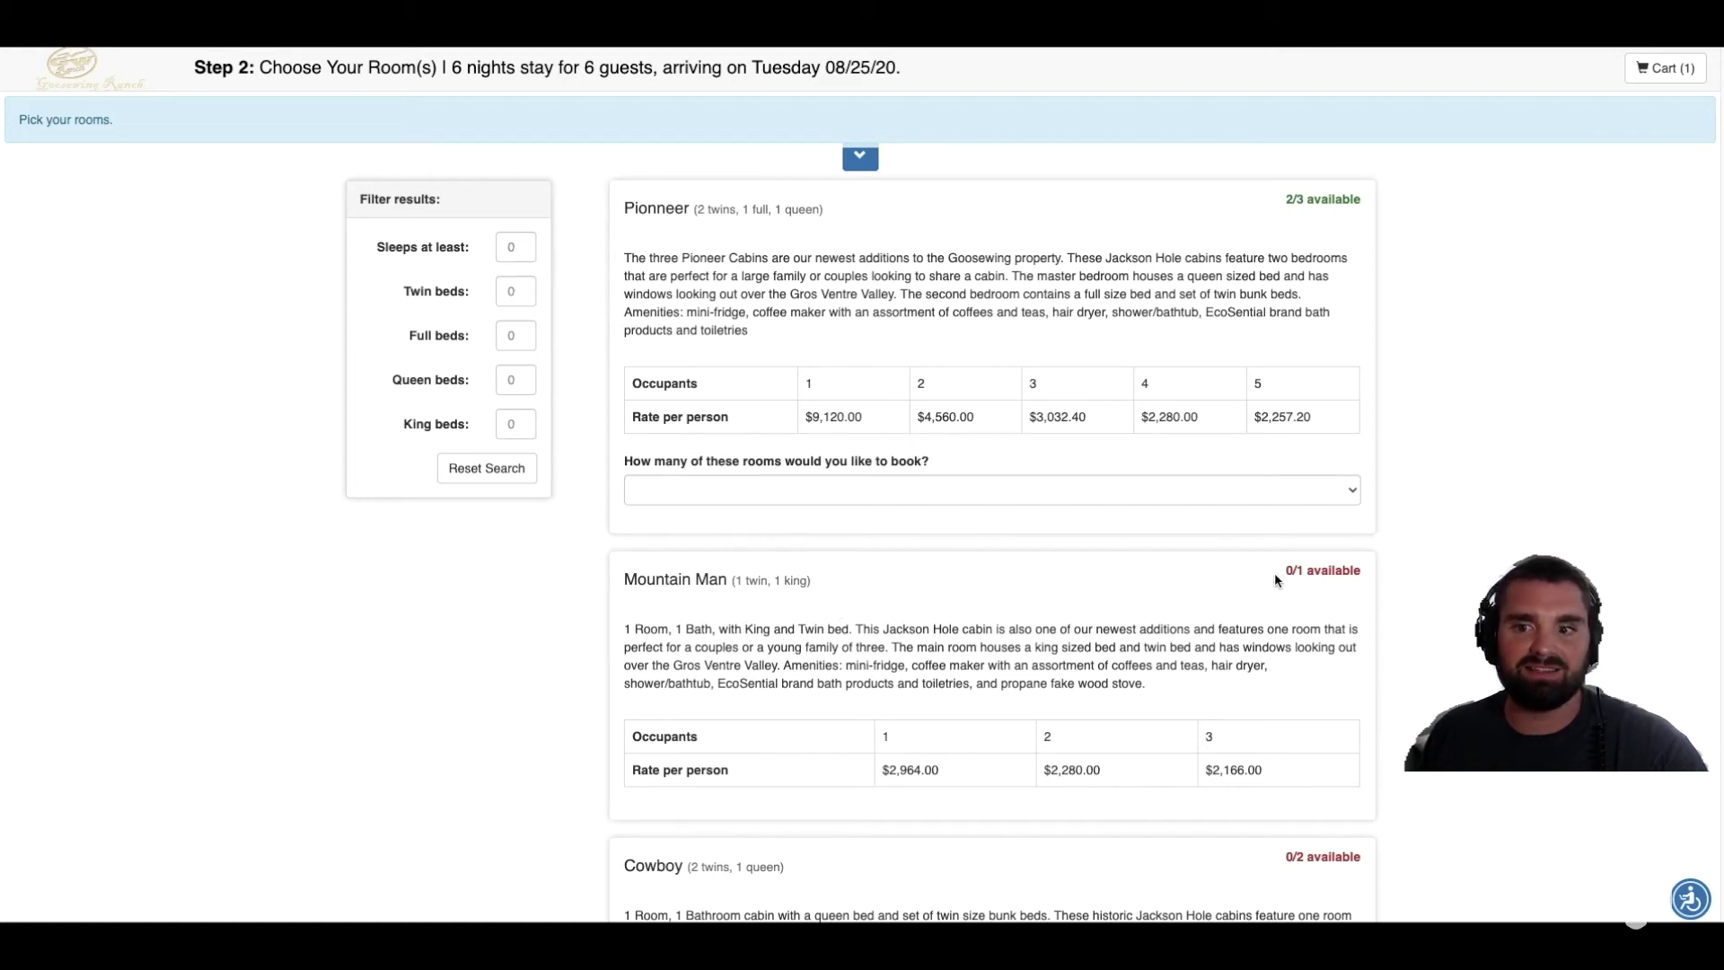
pyautogui.scroll(4, 1258, 586)
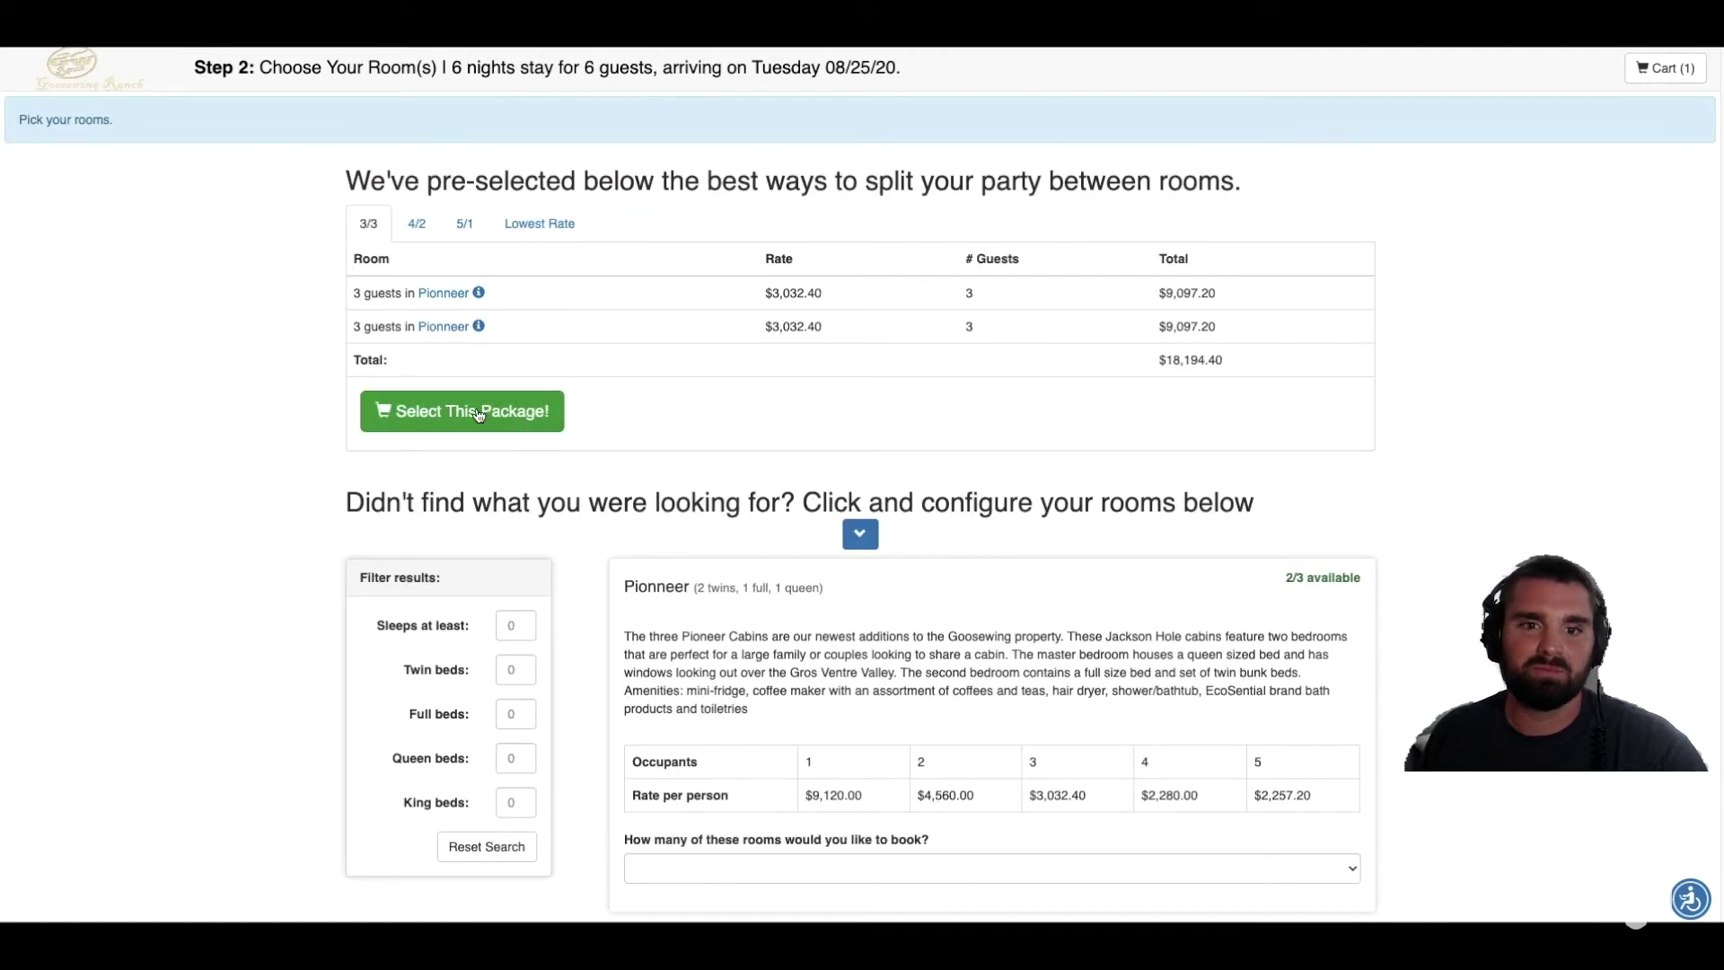
# Step: Select the two-Pioneer-room package, save the vacation plan, and request an e-mailed quote
pyautogui.click(478, 412)
pyautogui.click(835, 117)
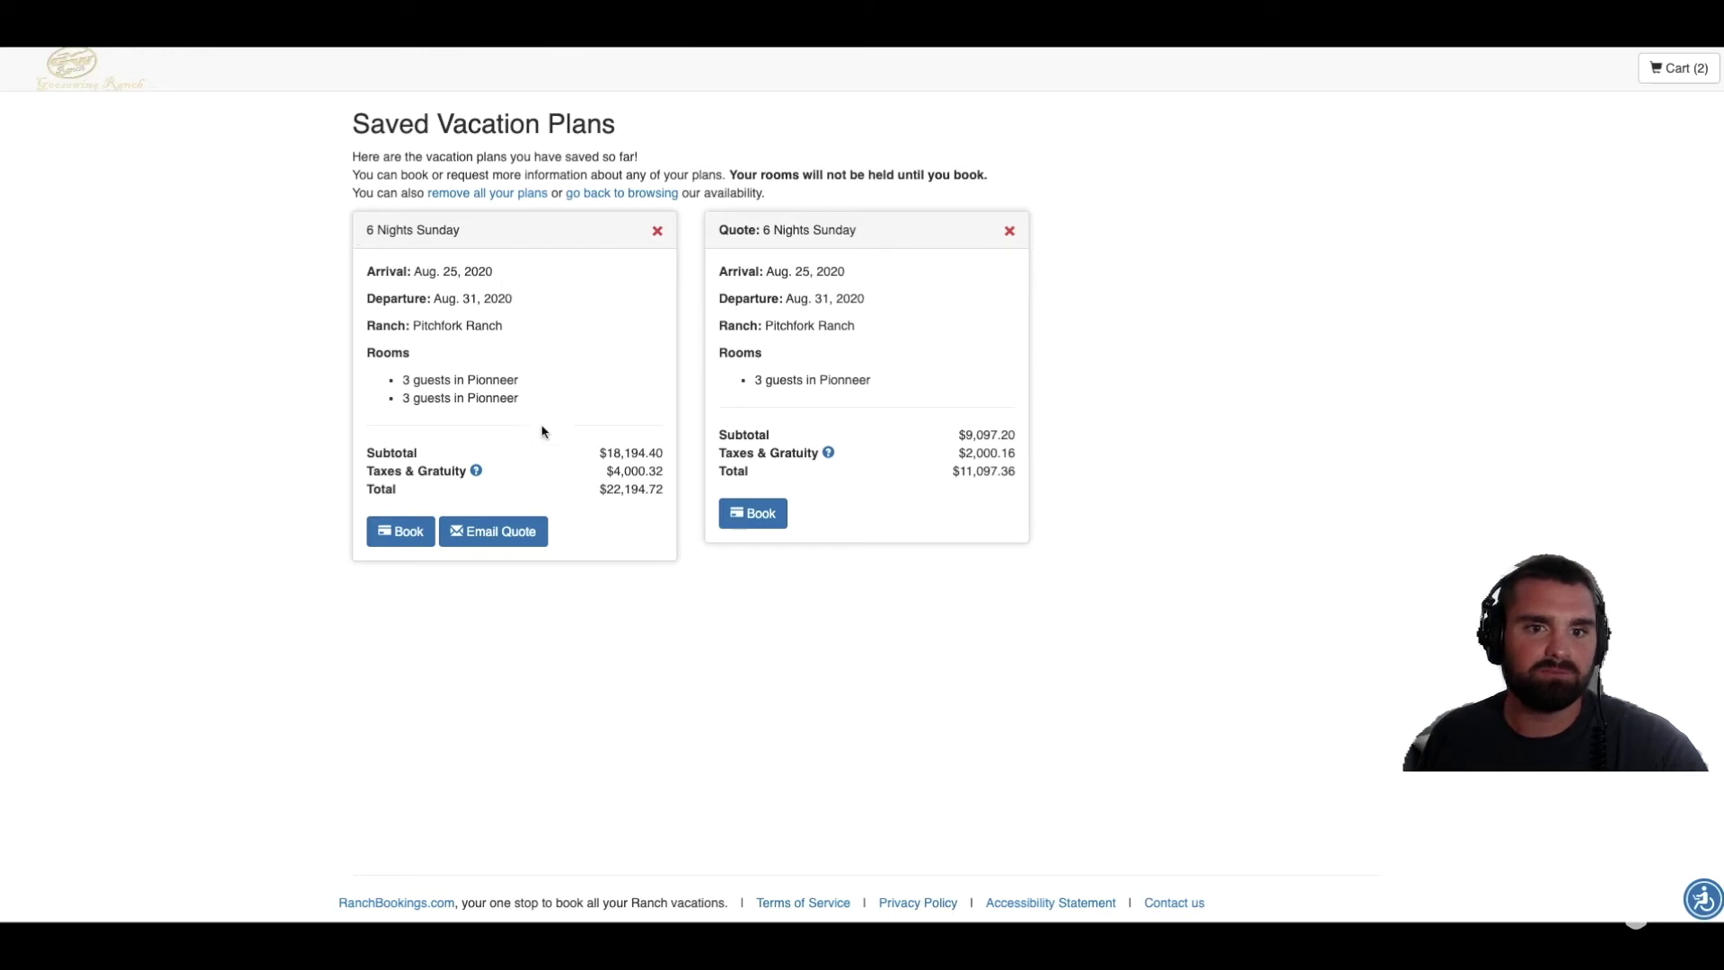
pyautogui.click(507, 541)
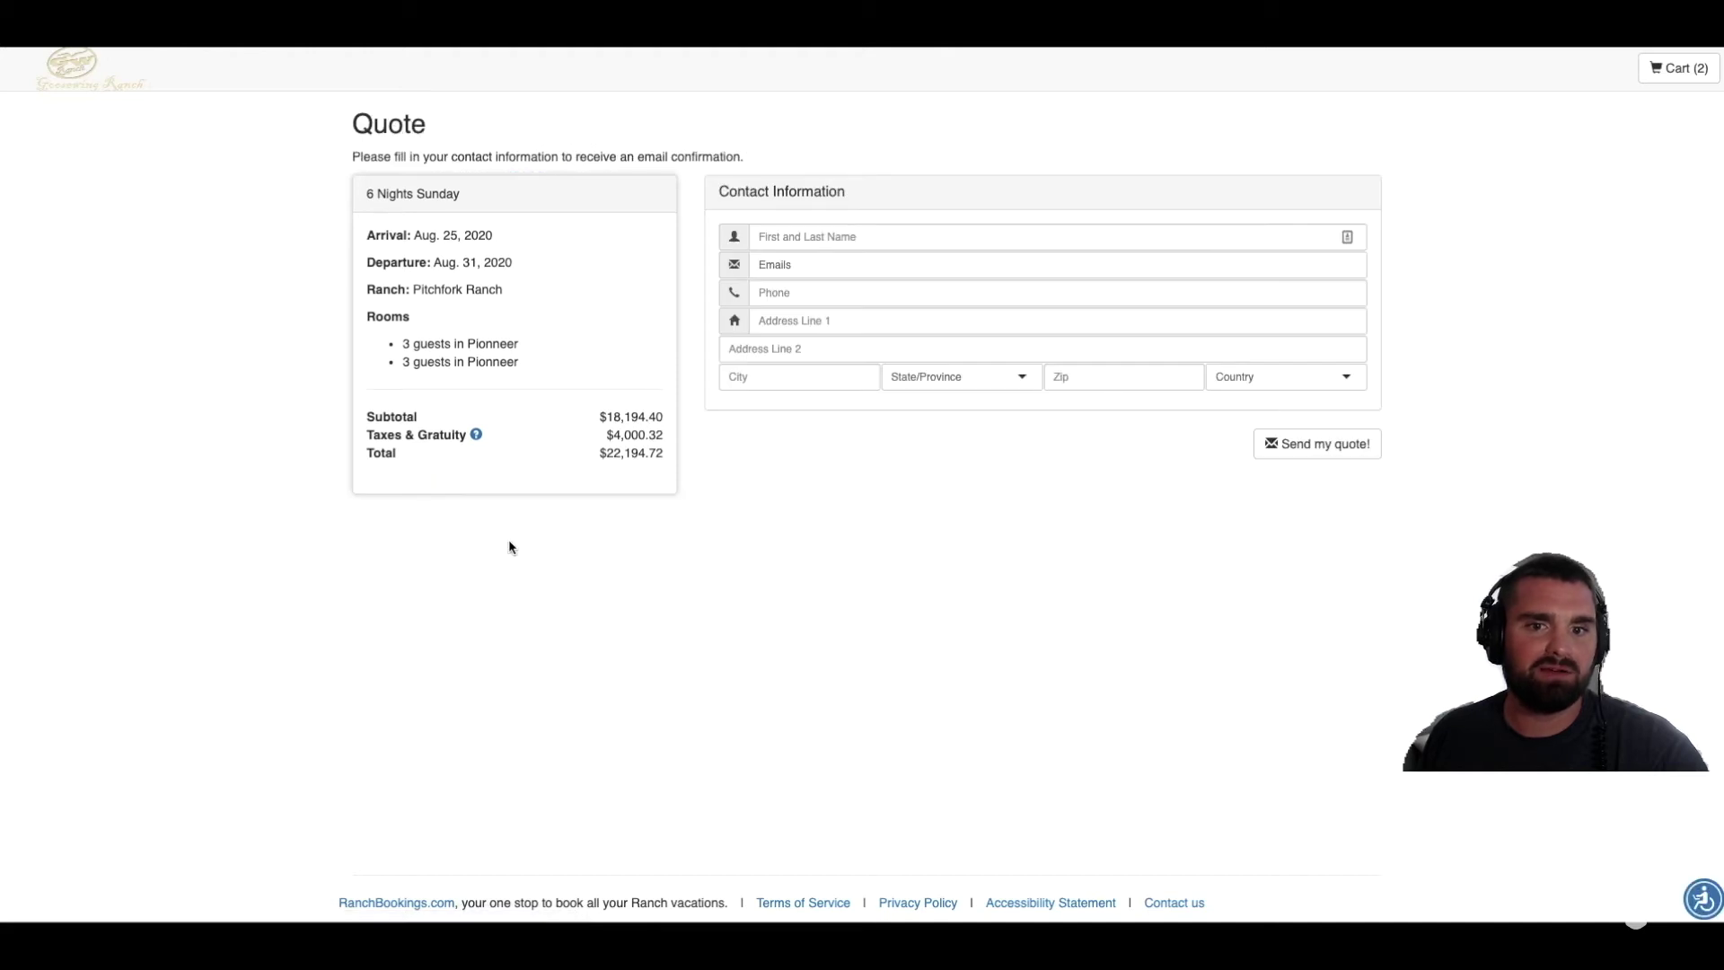
# Step: Autofill the guest's contact details, set state Ohio, add a second e-mail address, and send the quote
pyautogui.click(789, 235)
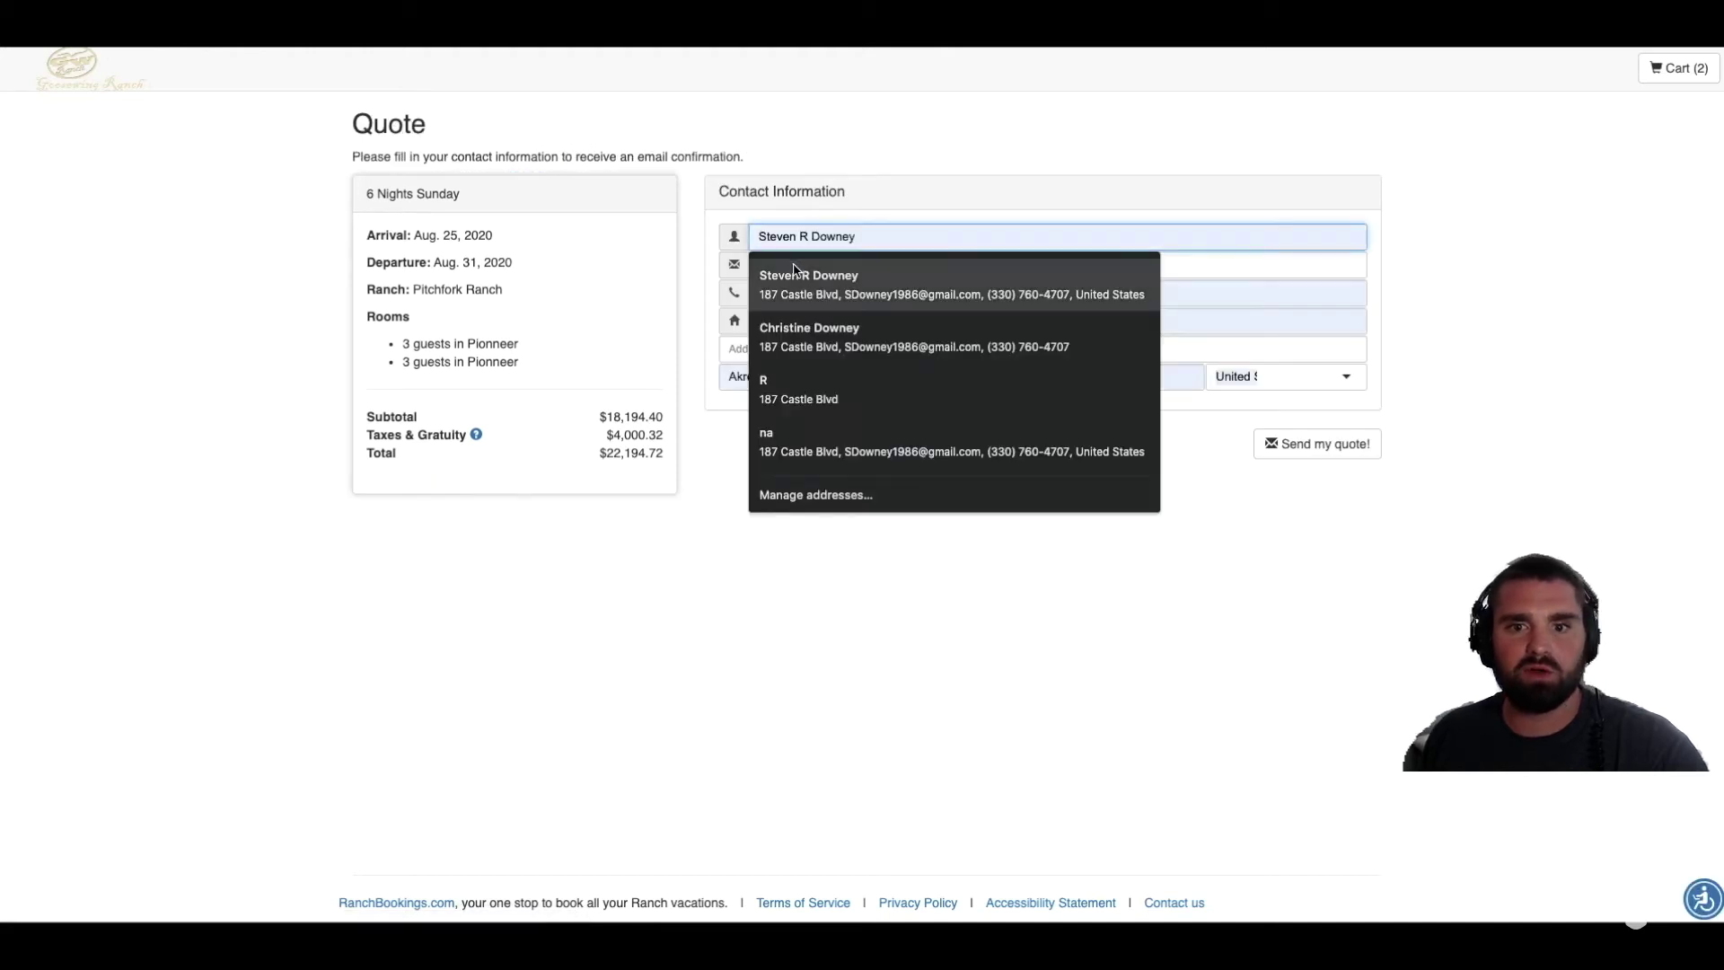
pyautogui.click(794, 273)
pyautogui.click(951, 421)
pyautogui.click(1250, 408)
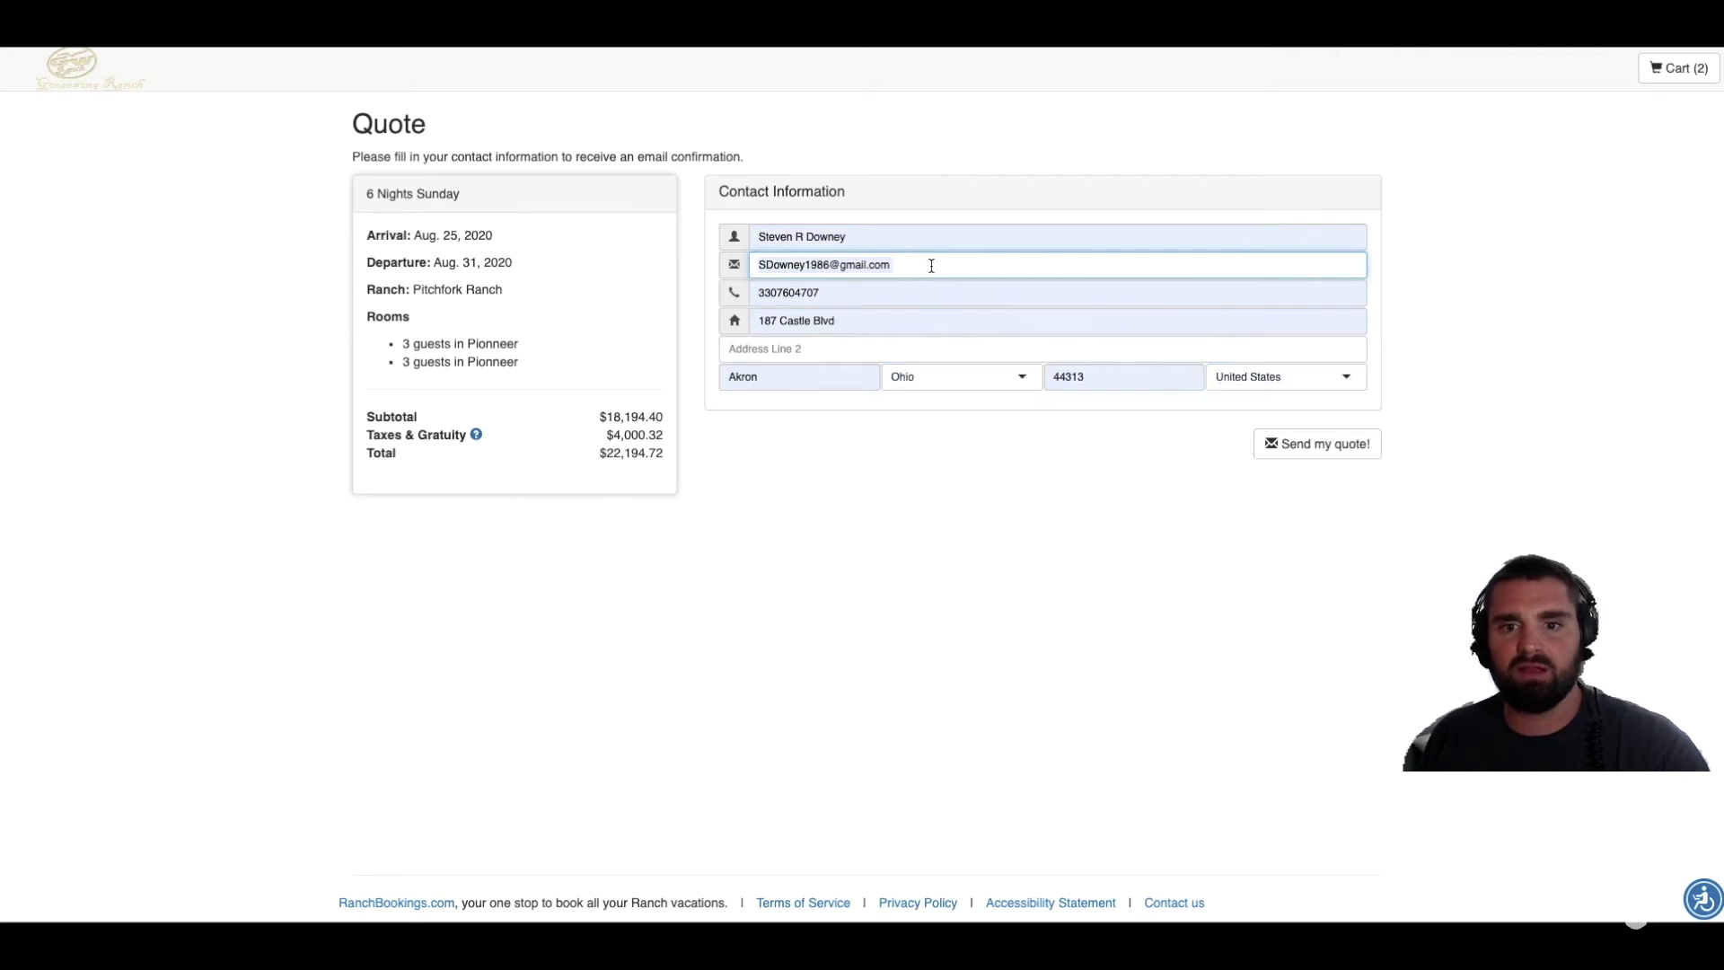
pyautogui.click(916, 341)
pyautogui.click(897, 259)
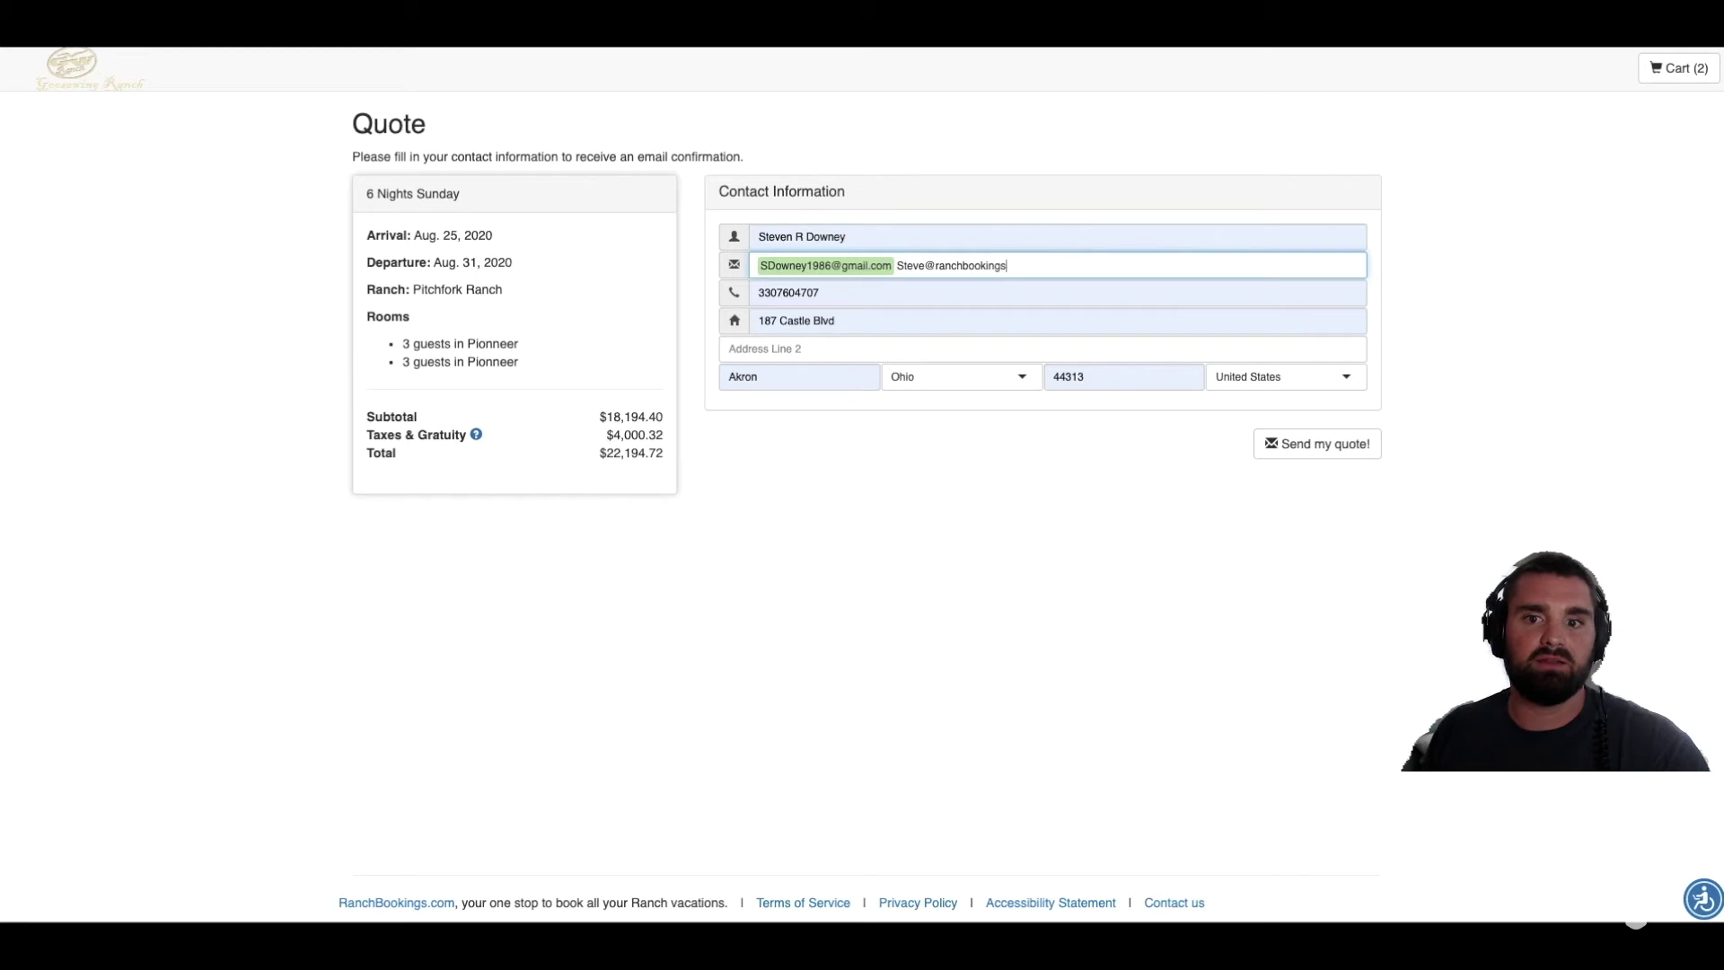
pyautogui.press('Return')
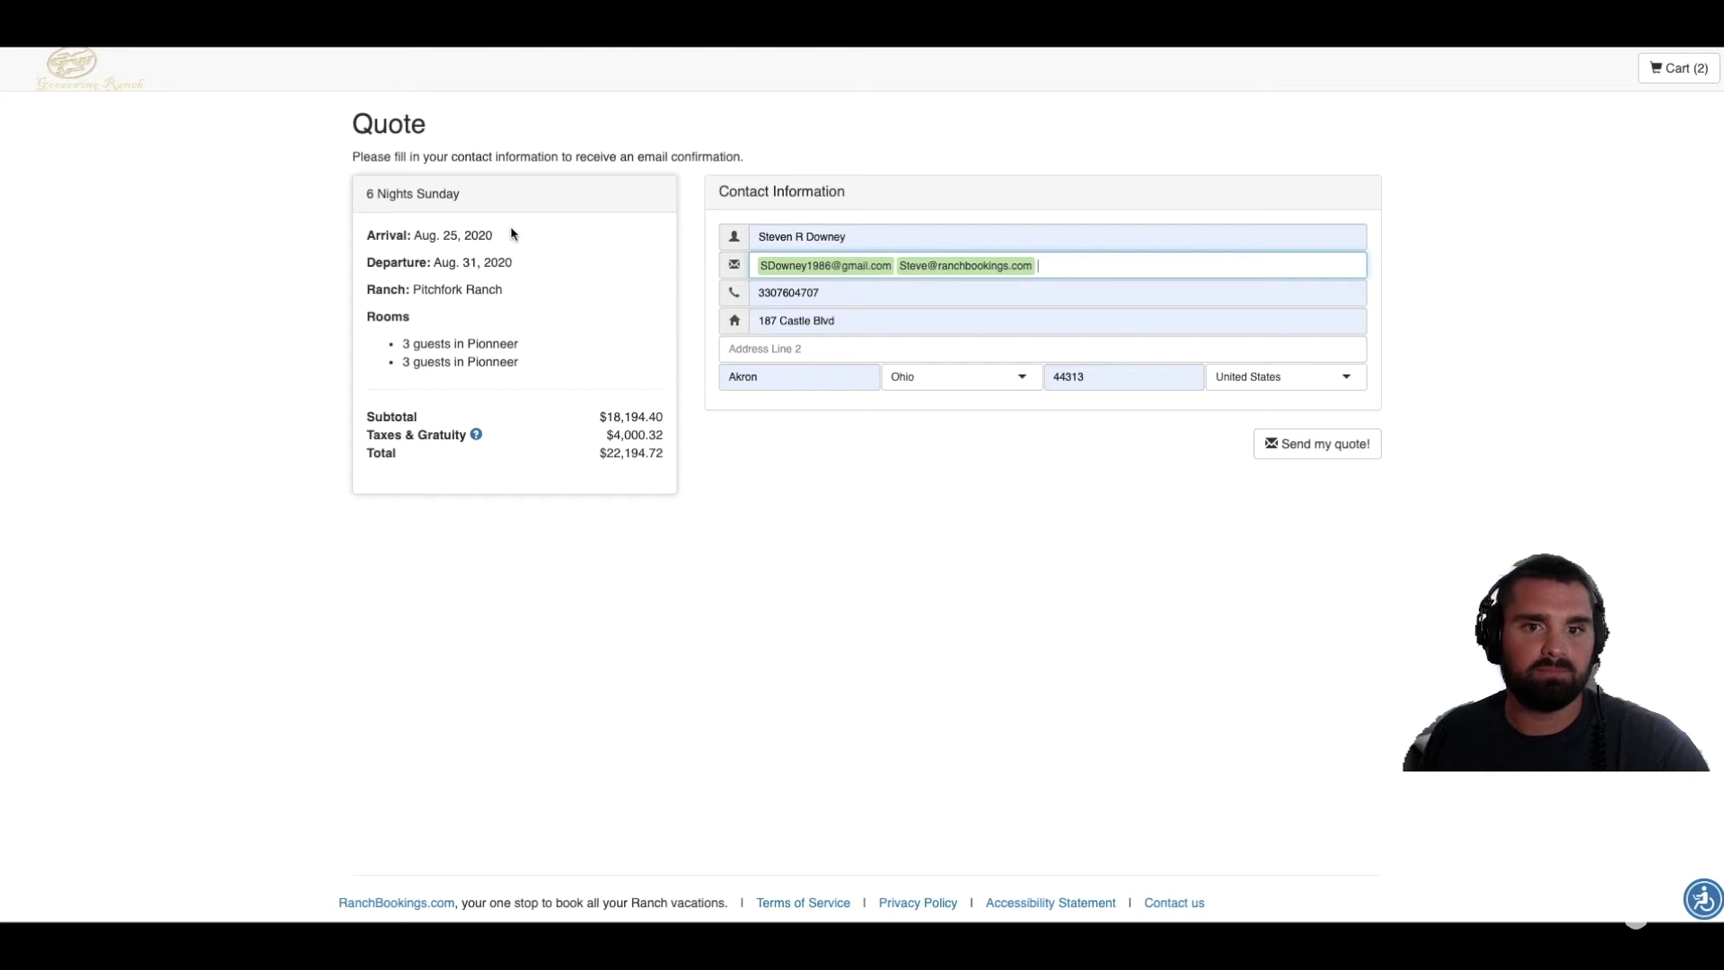
pyautogui.click(1318, 448)
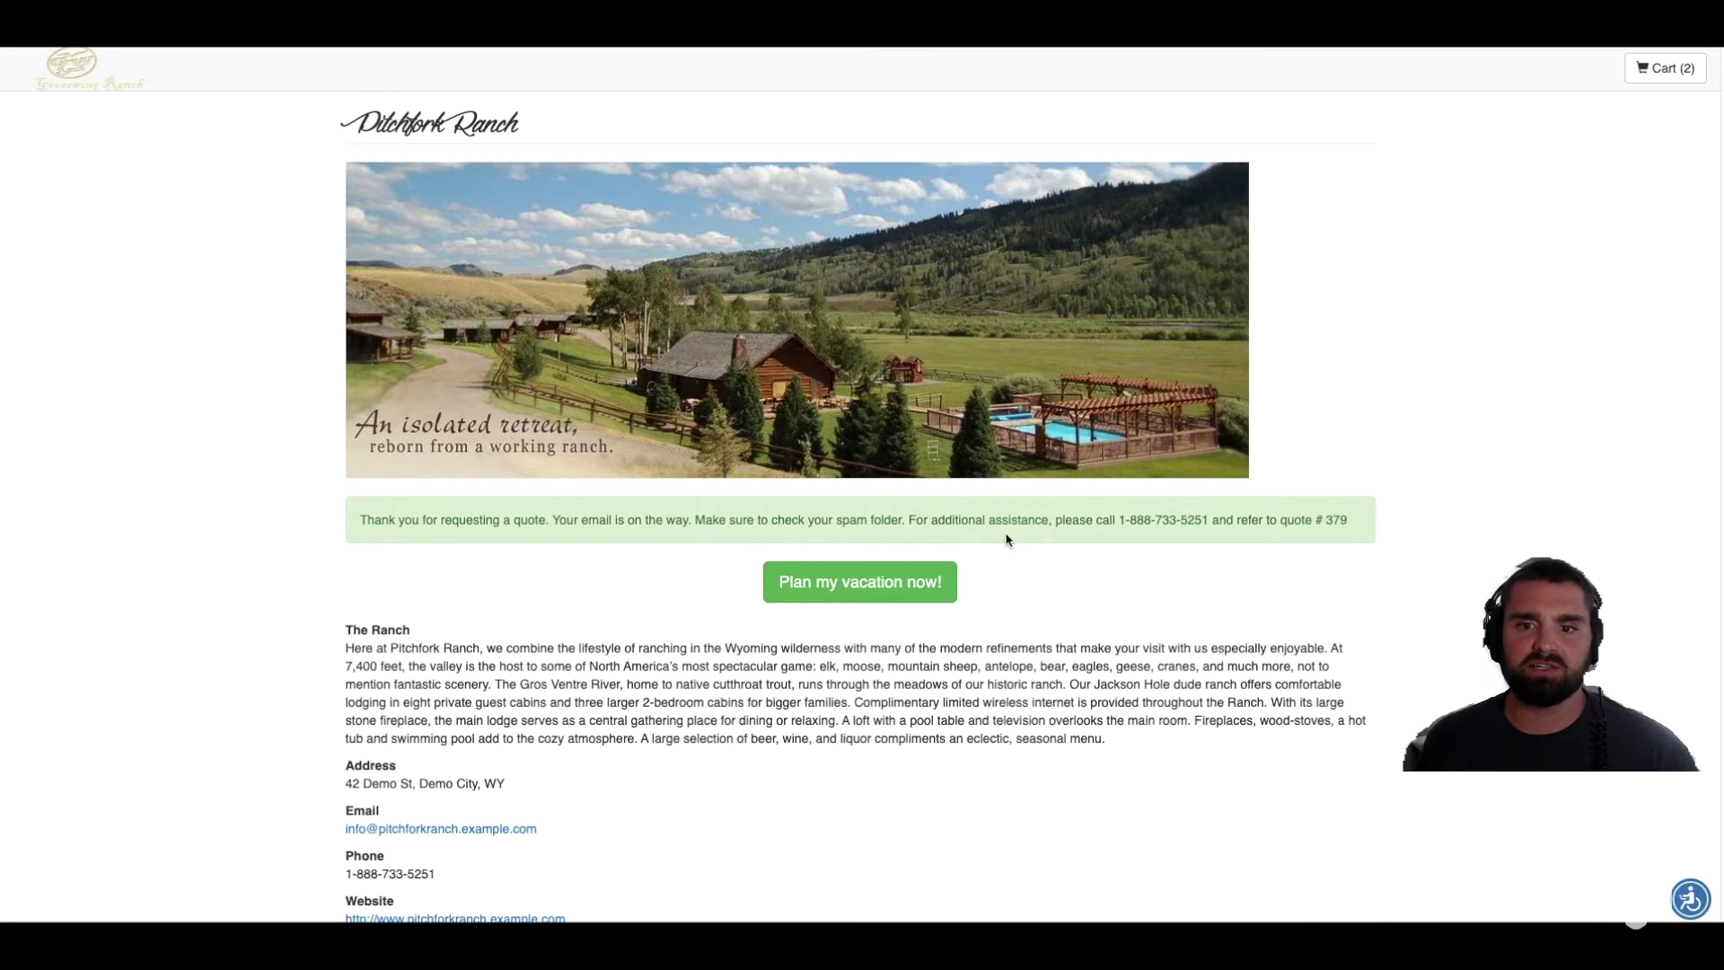
# Step: Highlight the thank-you message's assistance text and quote number 379, clearing each selection
pyautogui.moveTo(906, 519); pyautogui.dragTo(1344, 539)
pyautogui.click(1341, 539)
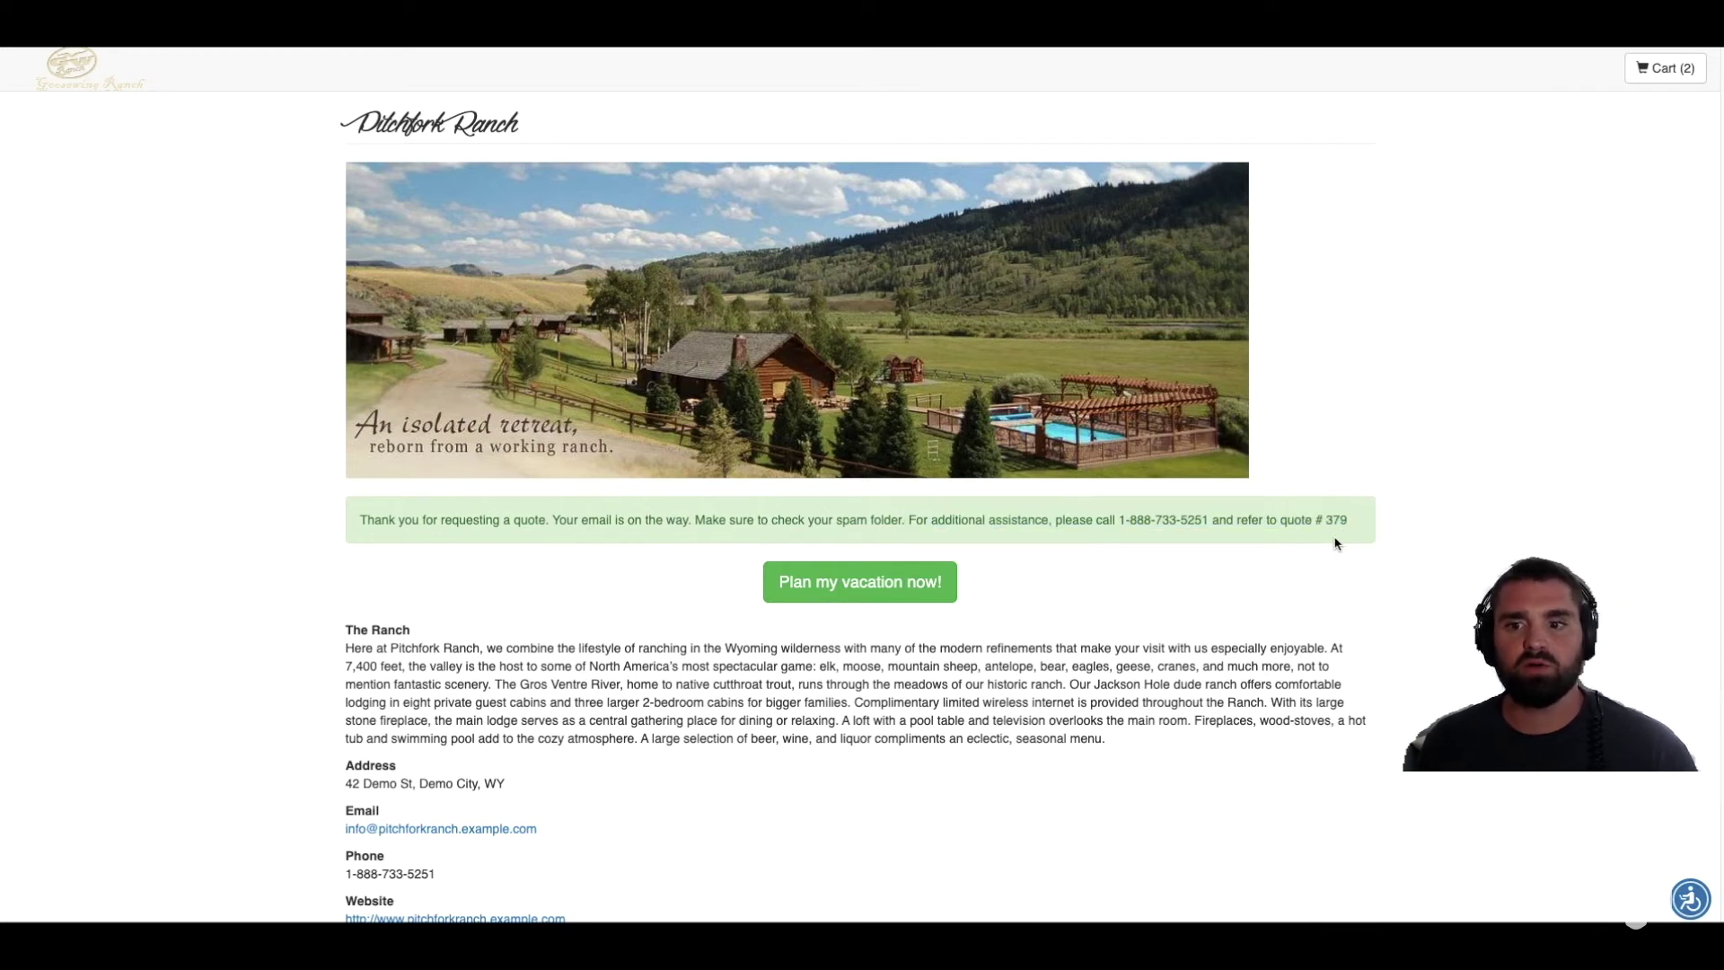
pyautogui.moveTo(1282, 518); pyautogui.dragTo(1353, 519)
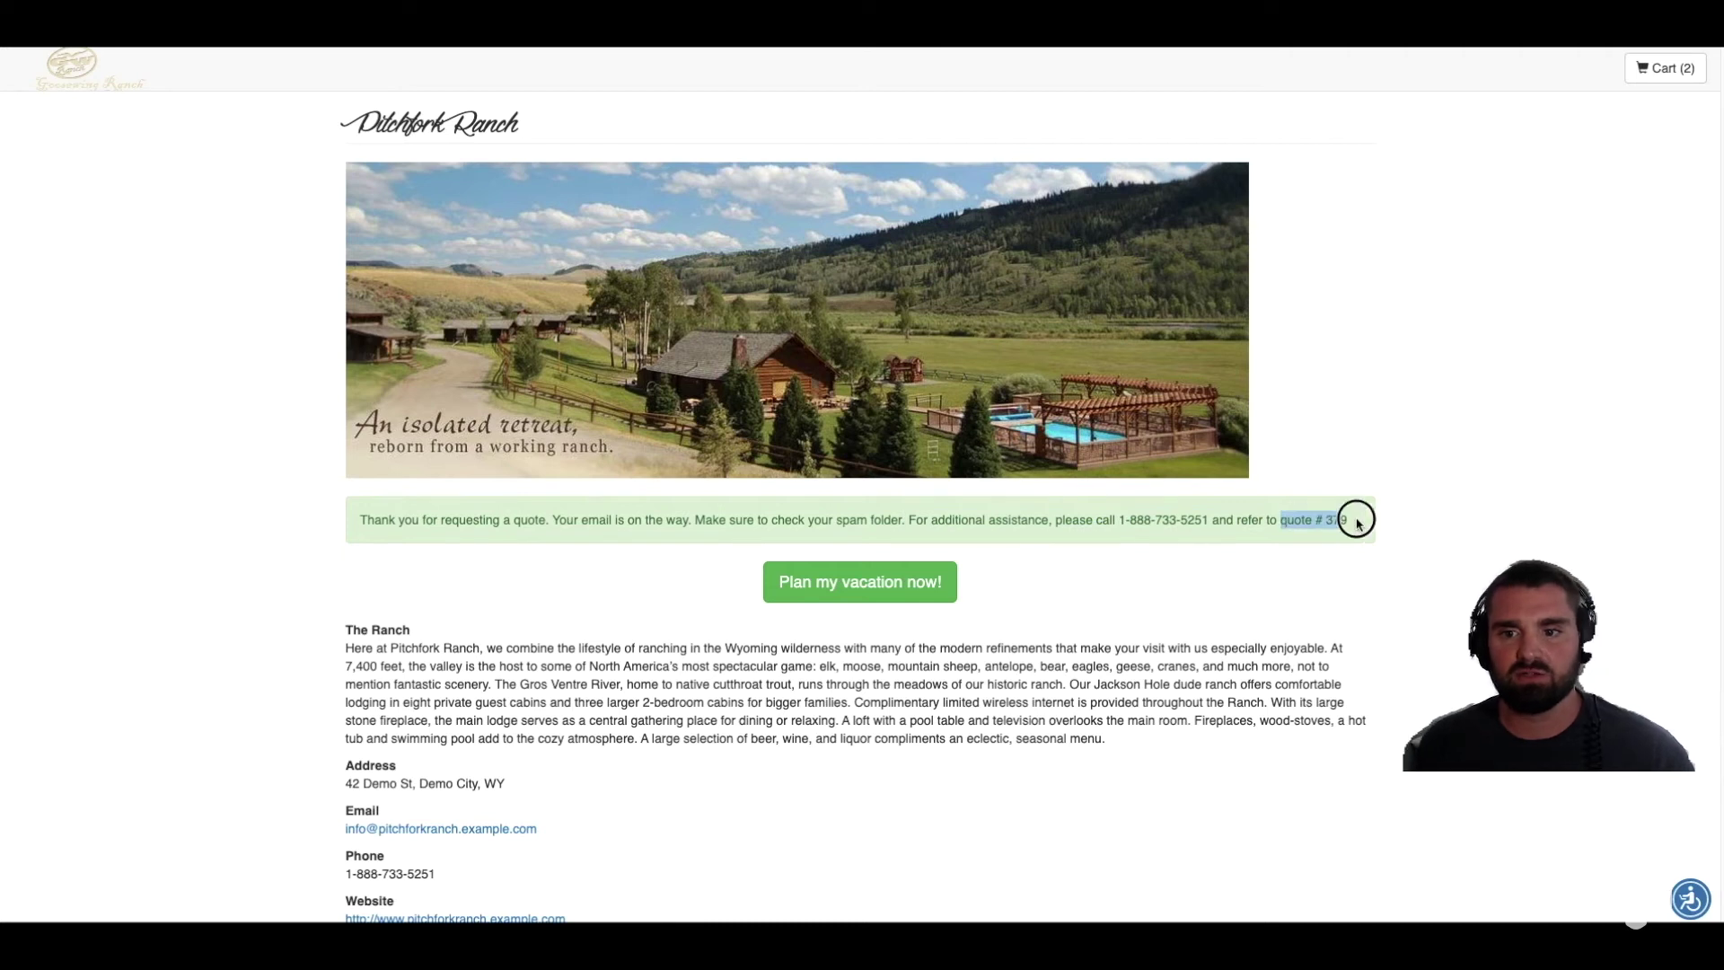
pyautogui.click(1273, 606)
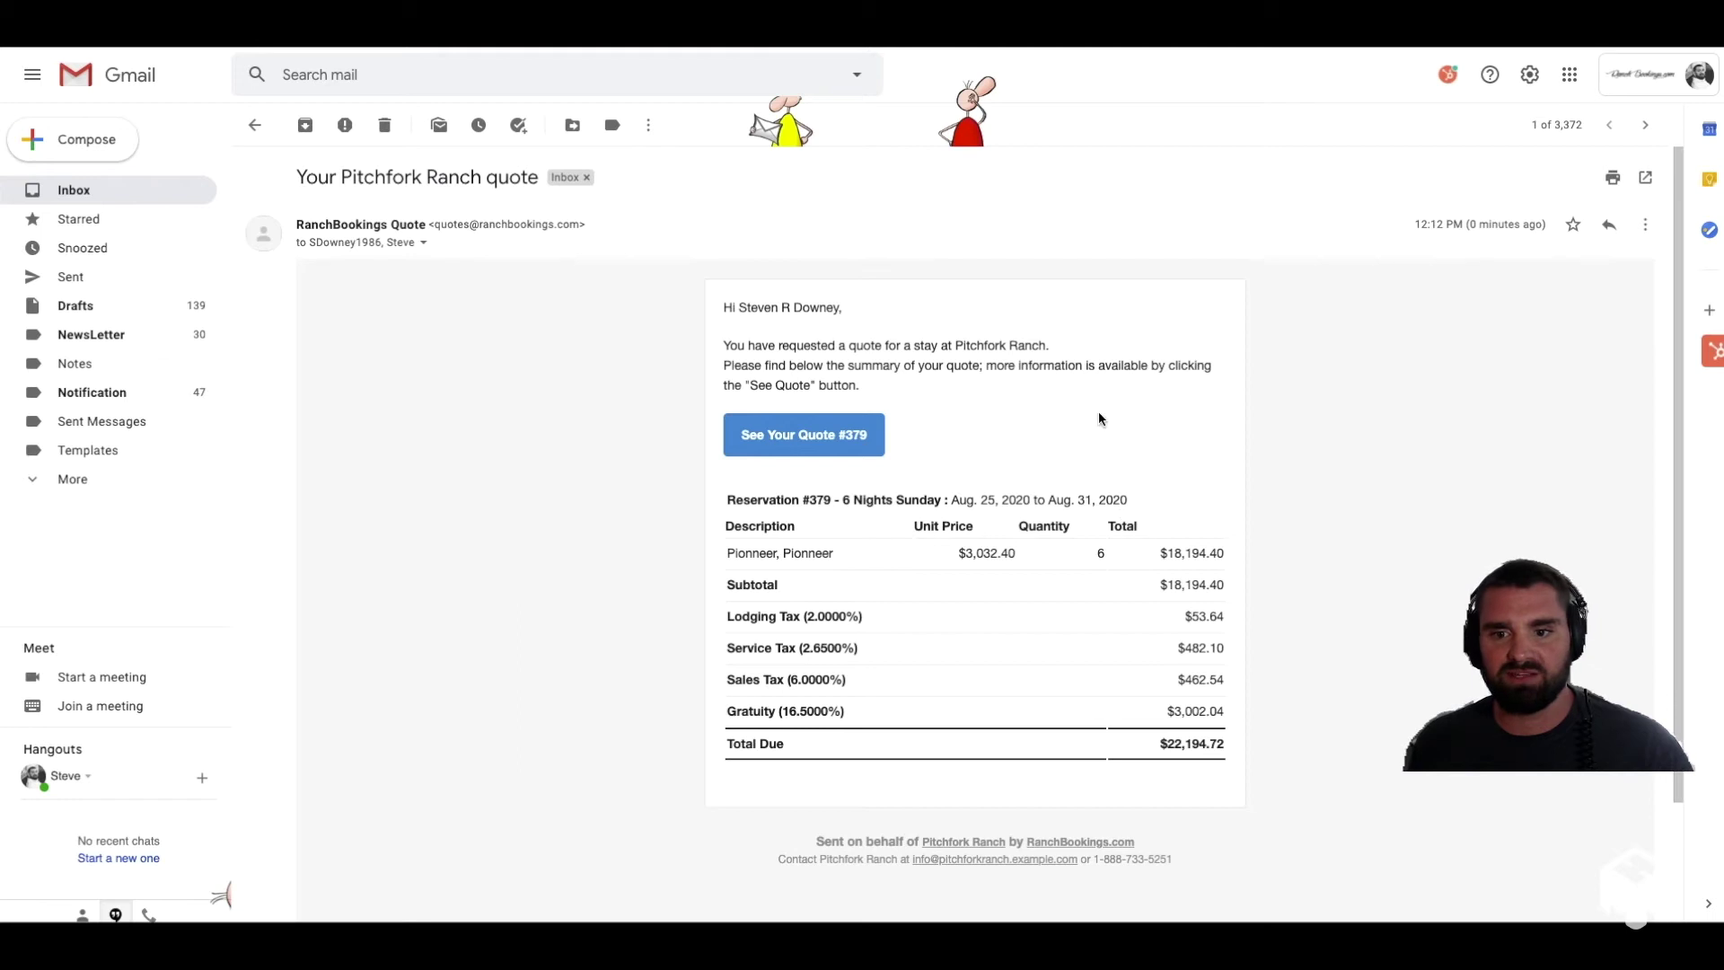
# Step: Open quote #379 via the e-mail's 'See Your Quote #379' link
pyautogui.click(822, 446)
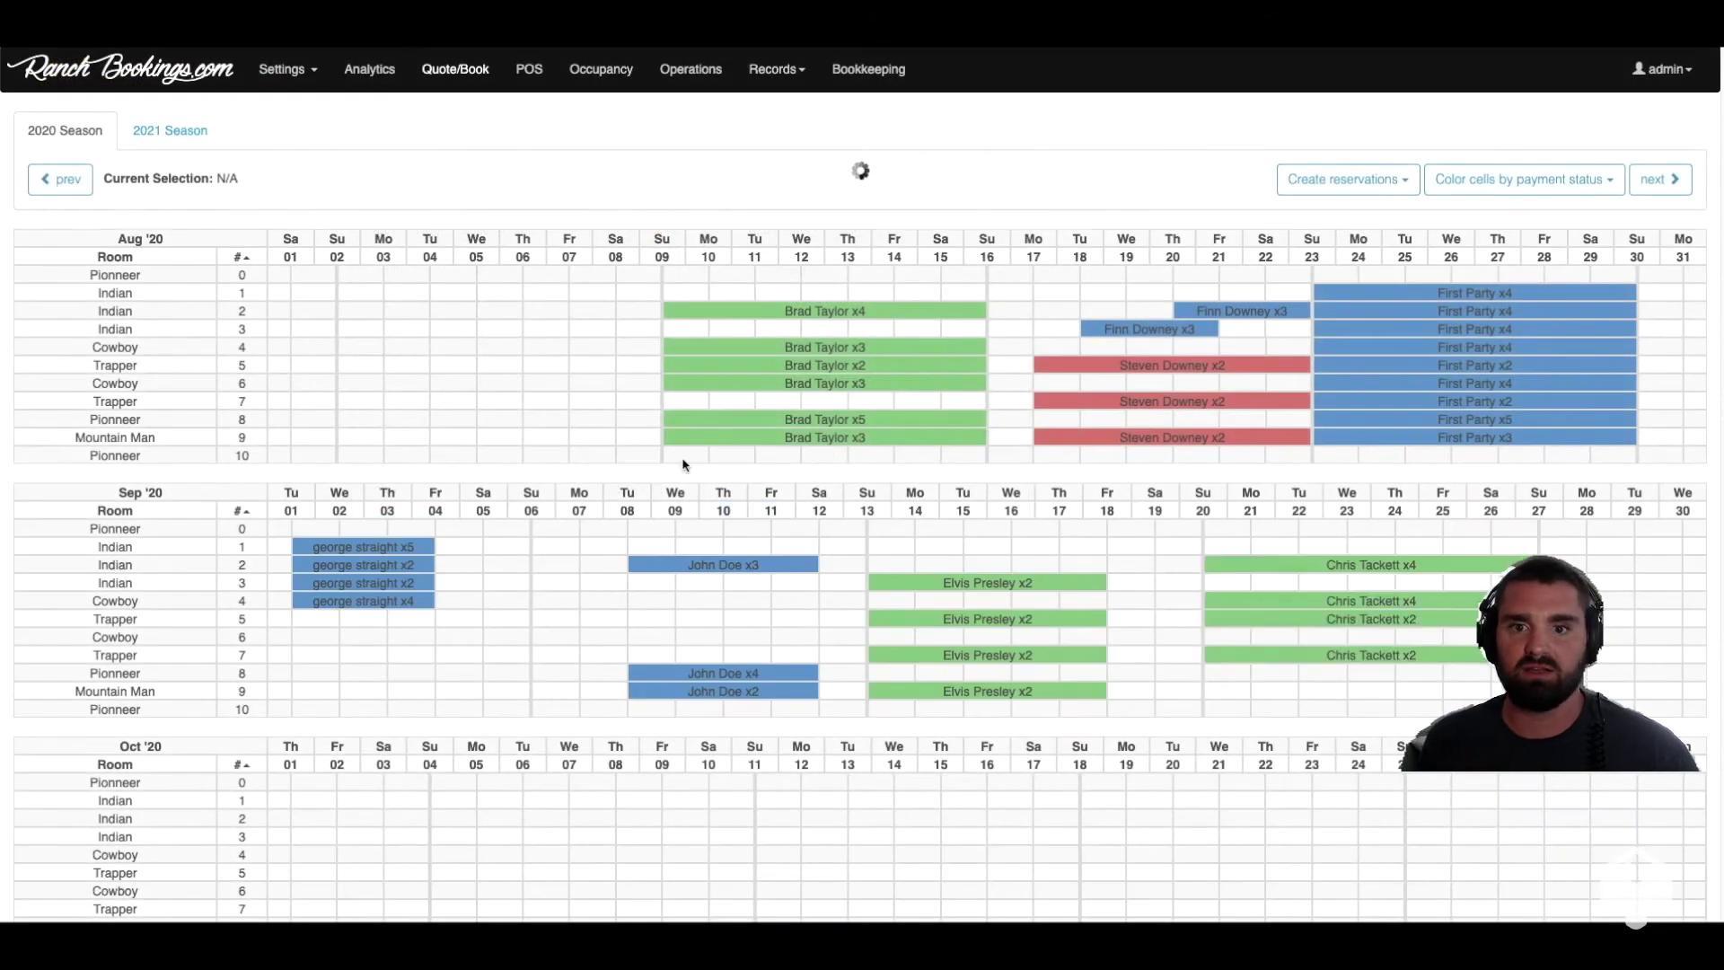
# Step: Filter Reservations records to status Quote and Res # 0379, then open quote 0379's details
pyautogui.click(765, 72)
pyautogui.click(779, 108)
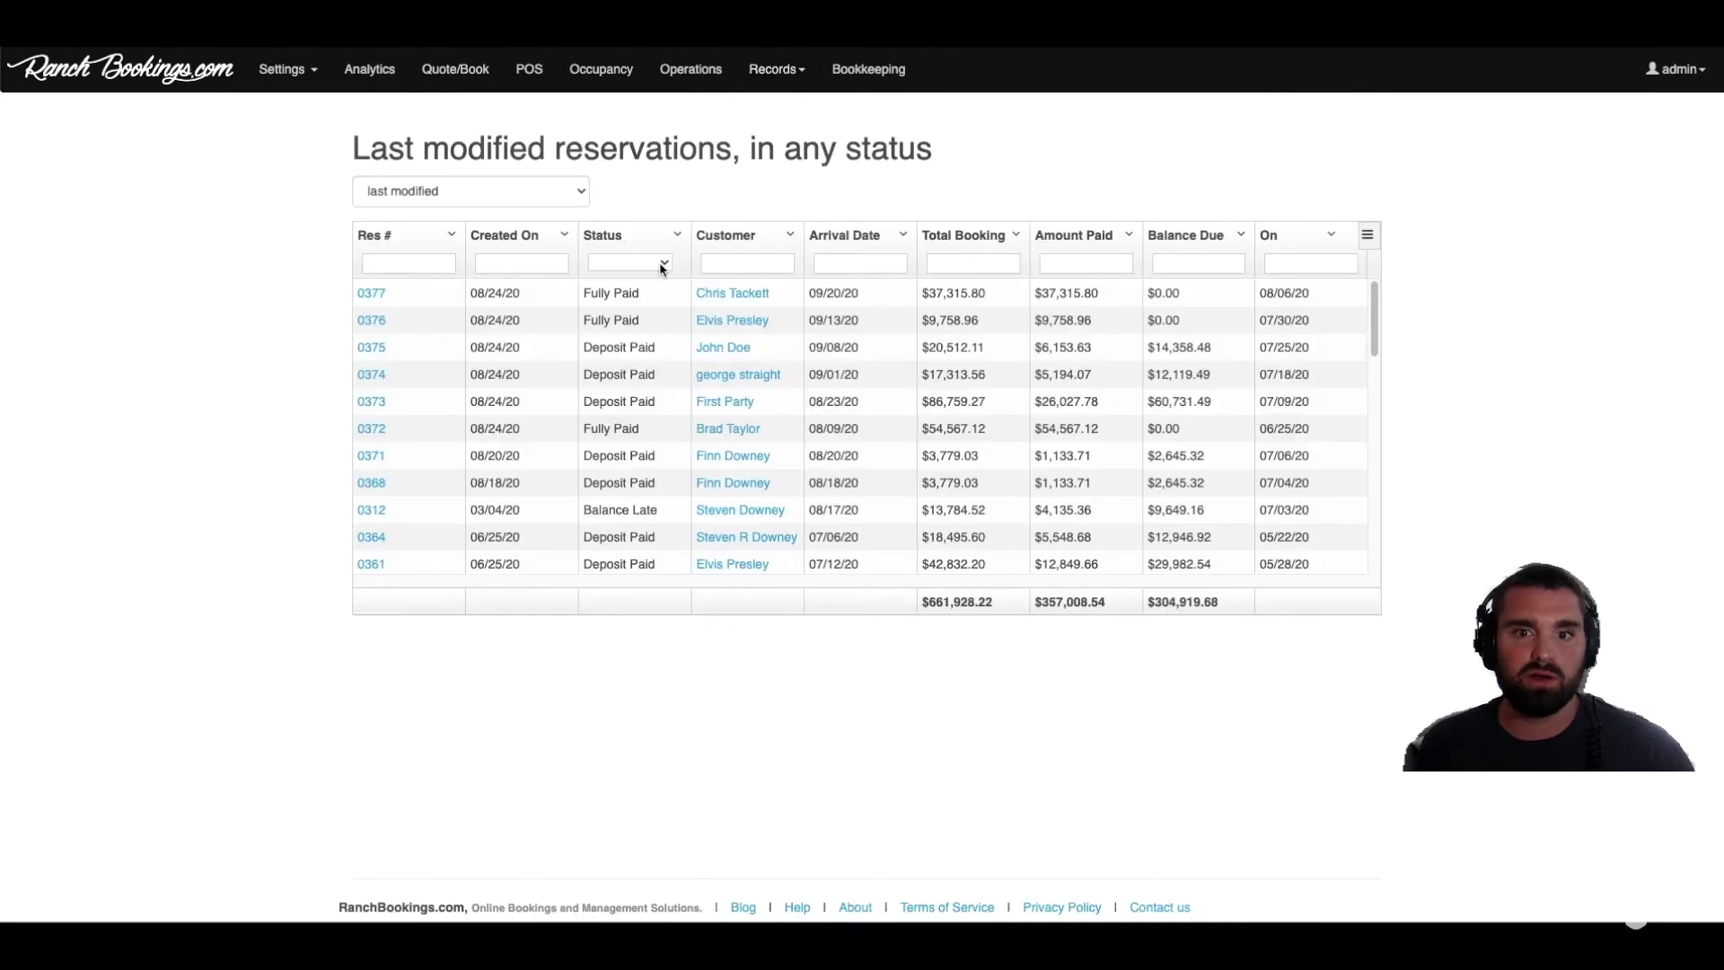
pyautogui.click(669, 268)
pyautogui.click(657, 317)
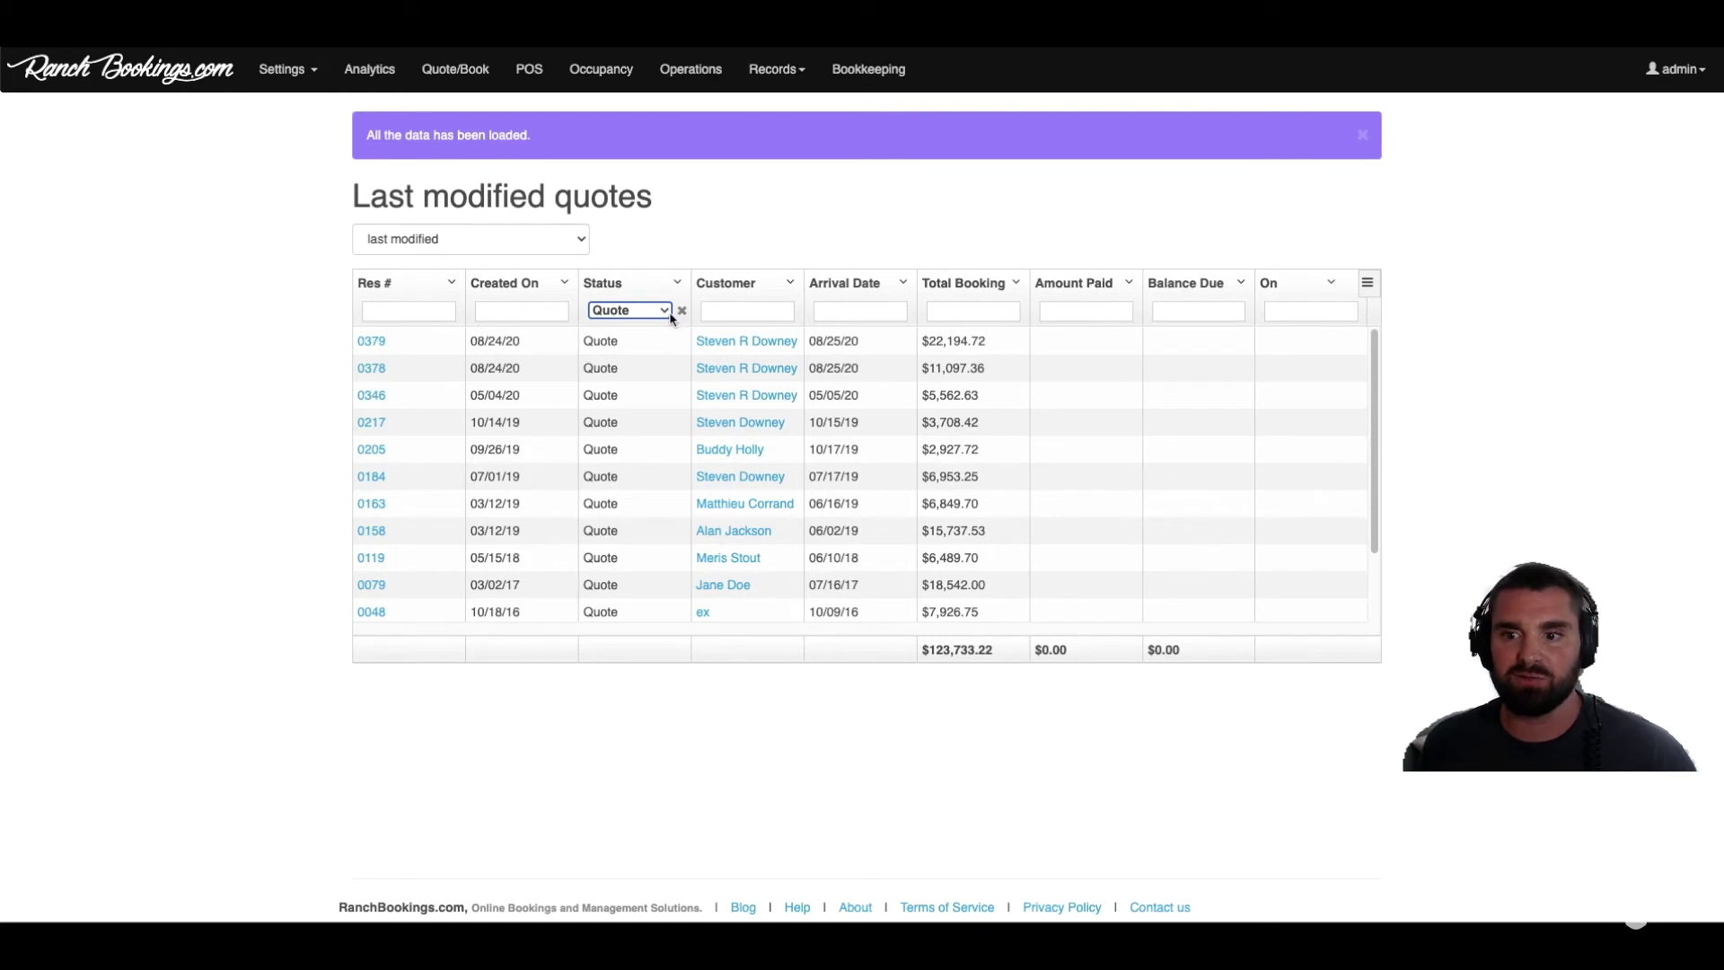
pyautogui.click(327, 339)
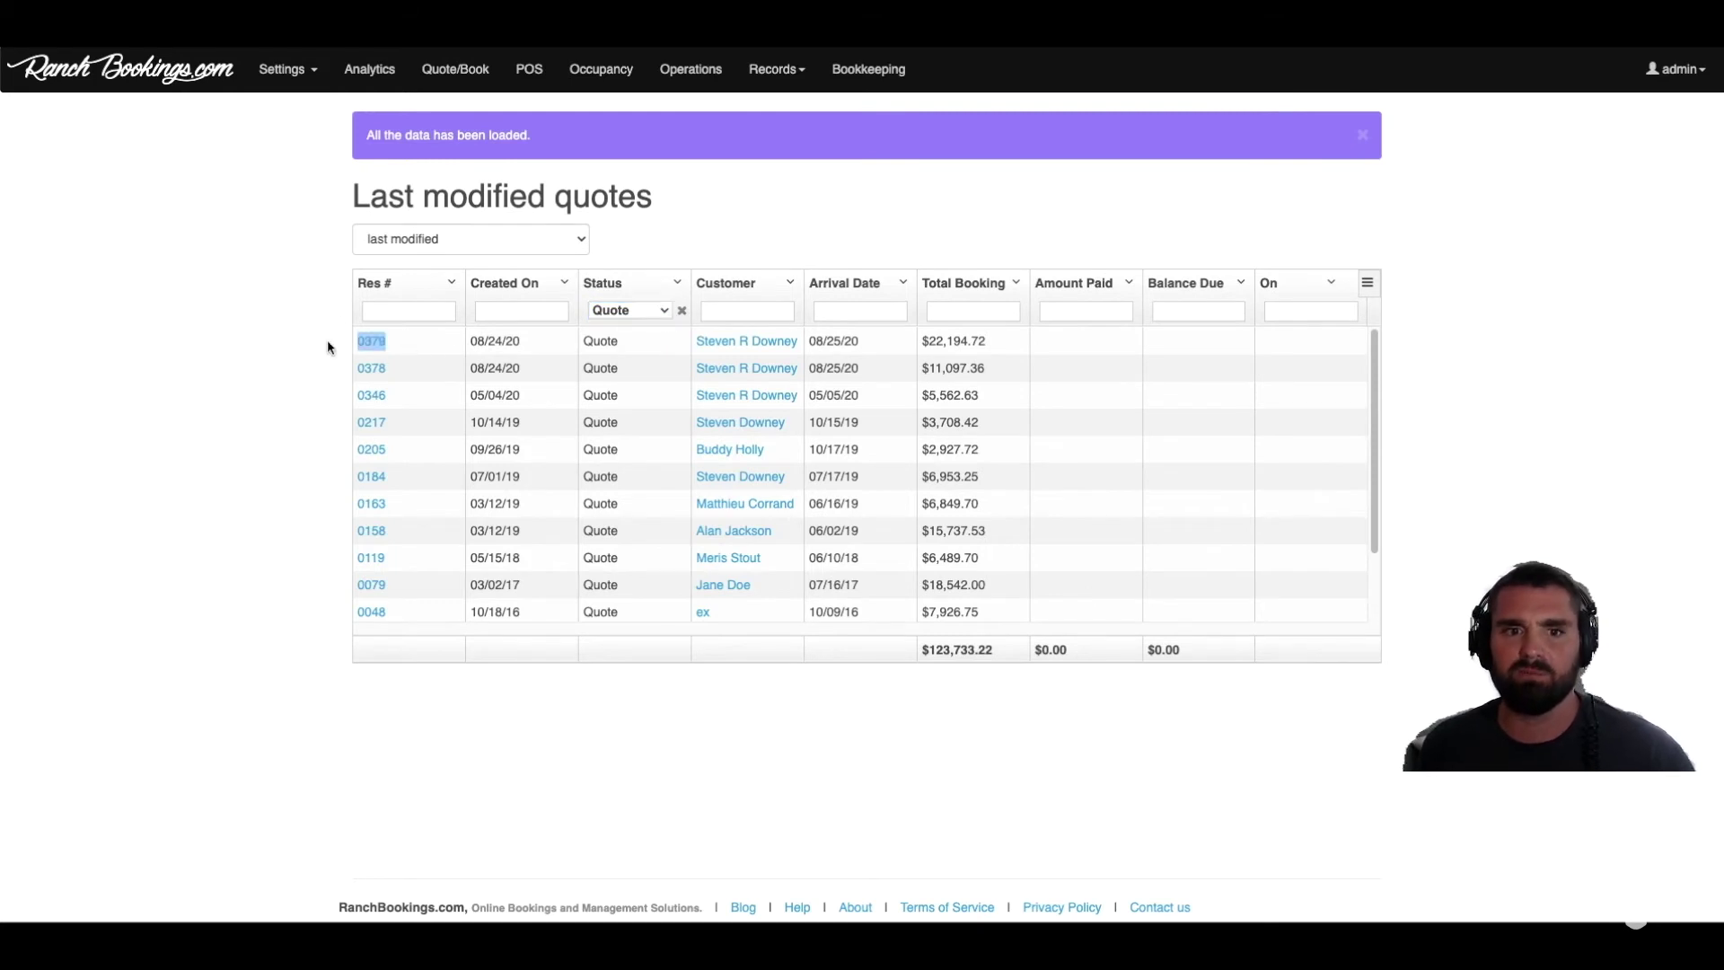
pyautogui.click(411, 262)
pyautogui.write('03')
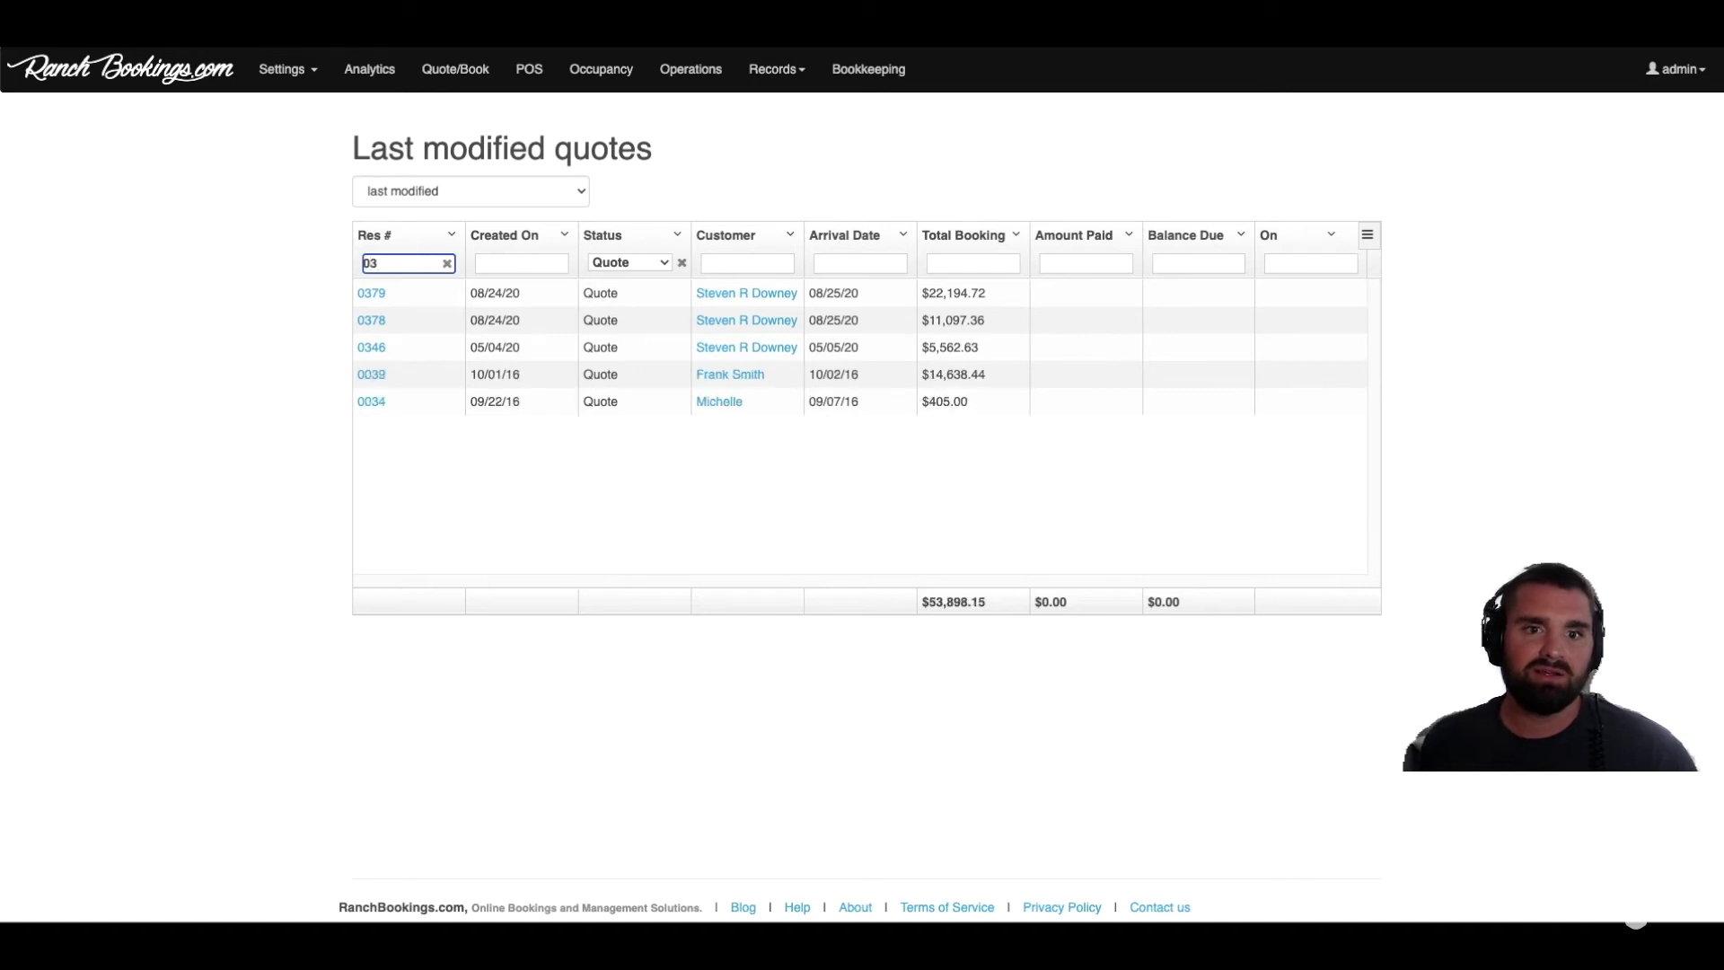
pyautogui.write('79')
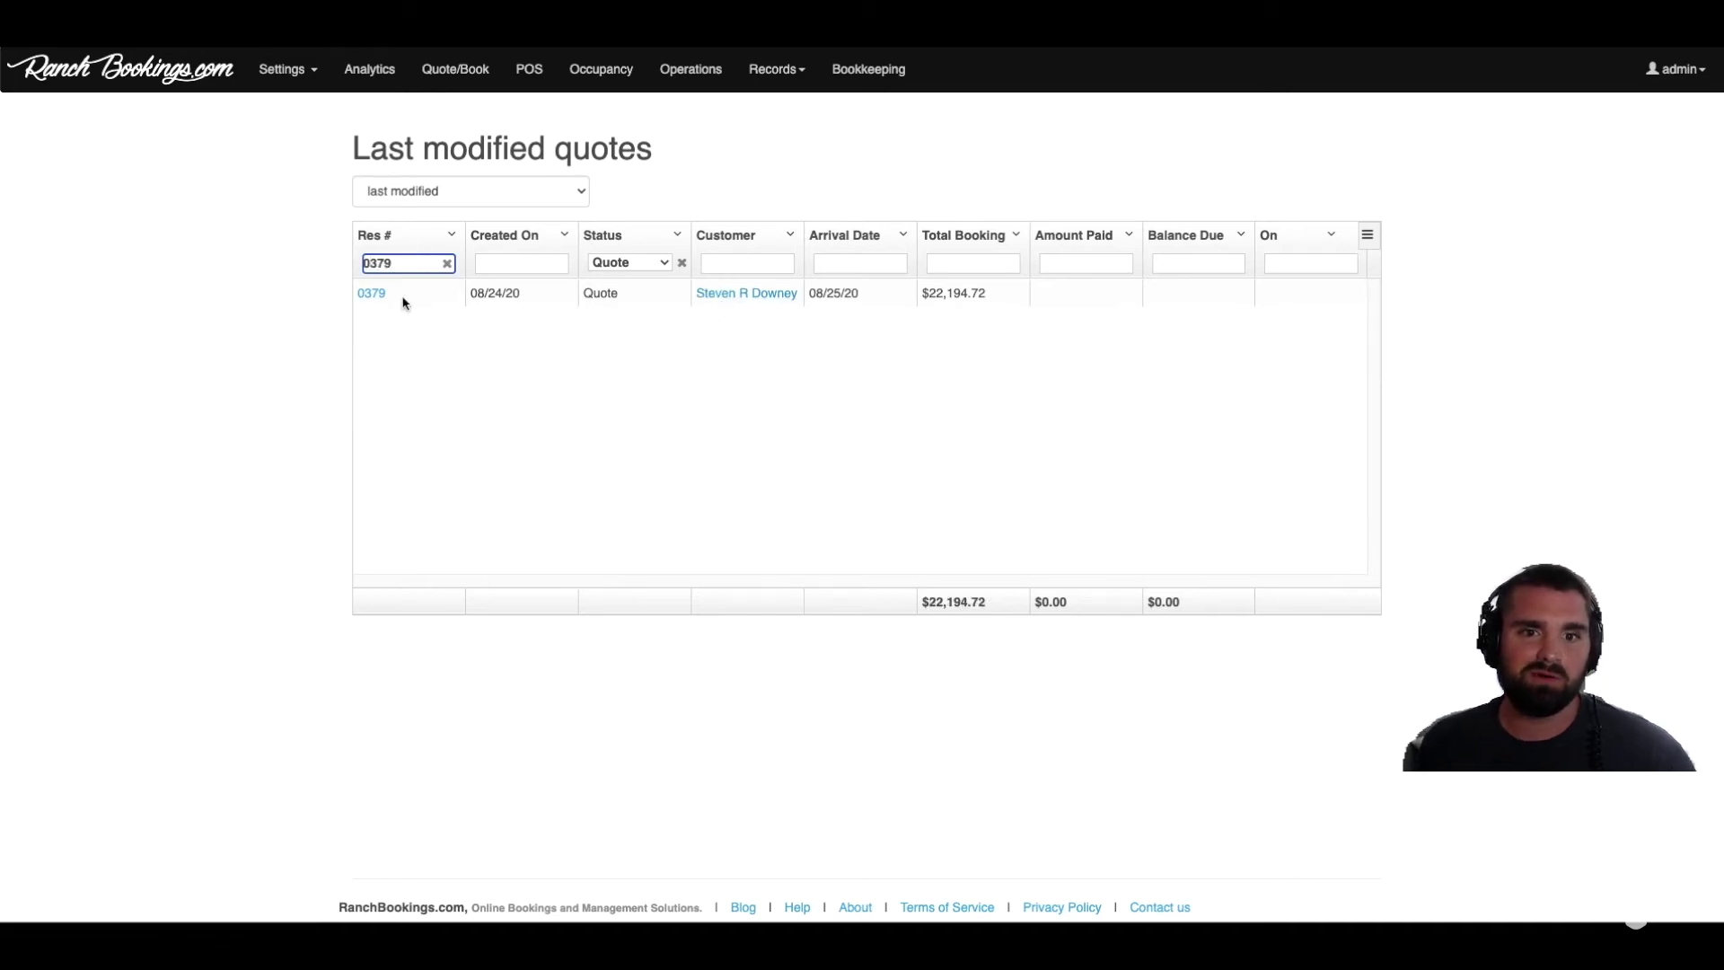
pyautogui.click(372, 293)
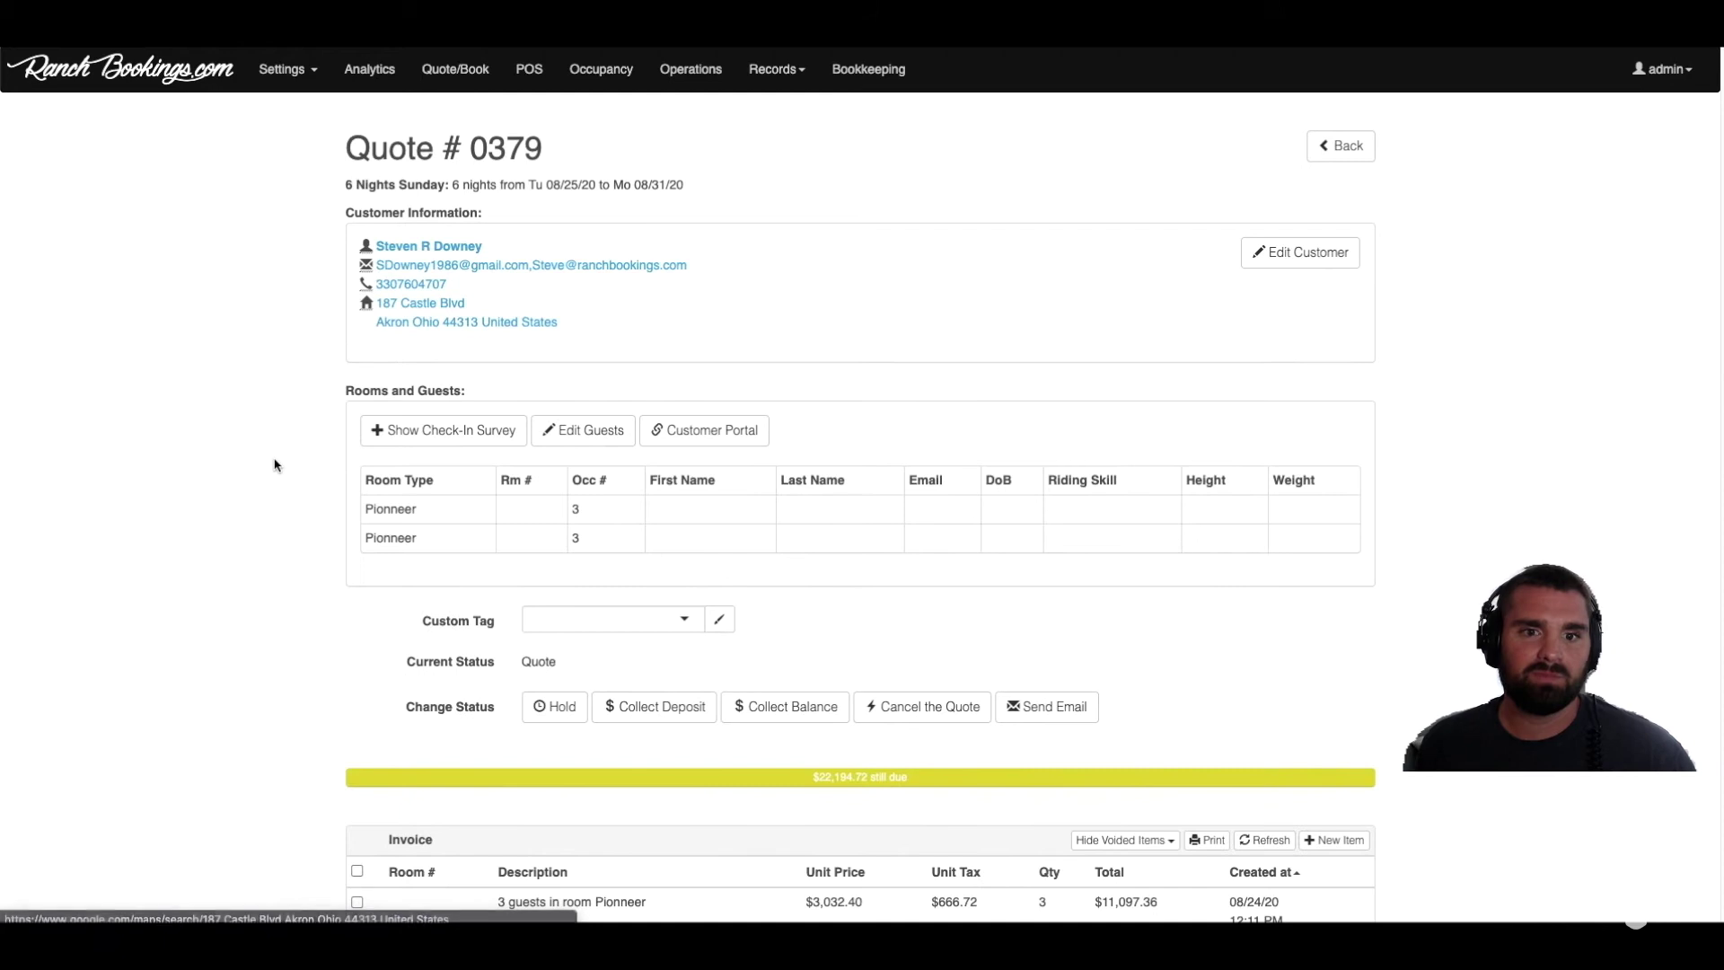
# Step: Start a 6658.42 deposit for reservation #379 paid with a newly typed credit card
pyautogui.scroll(-5, 278, 452)
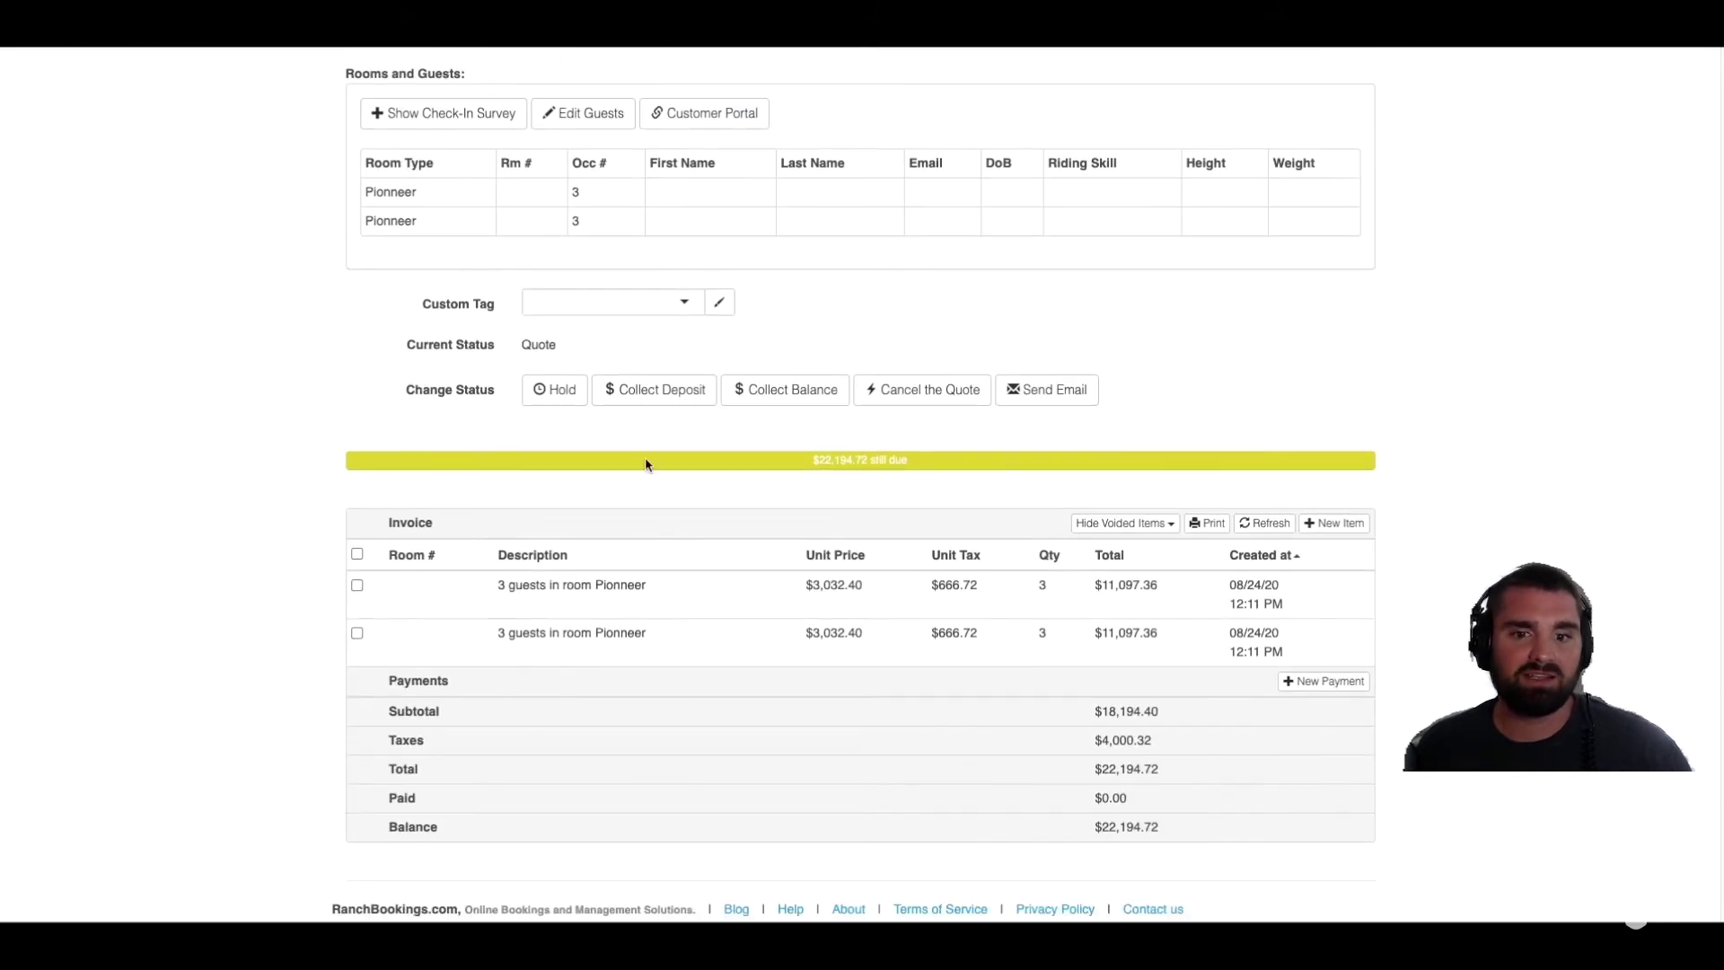
pyautogui.scroll(4, 300, 343)
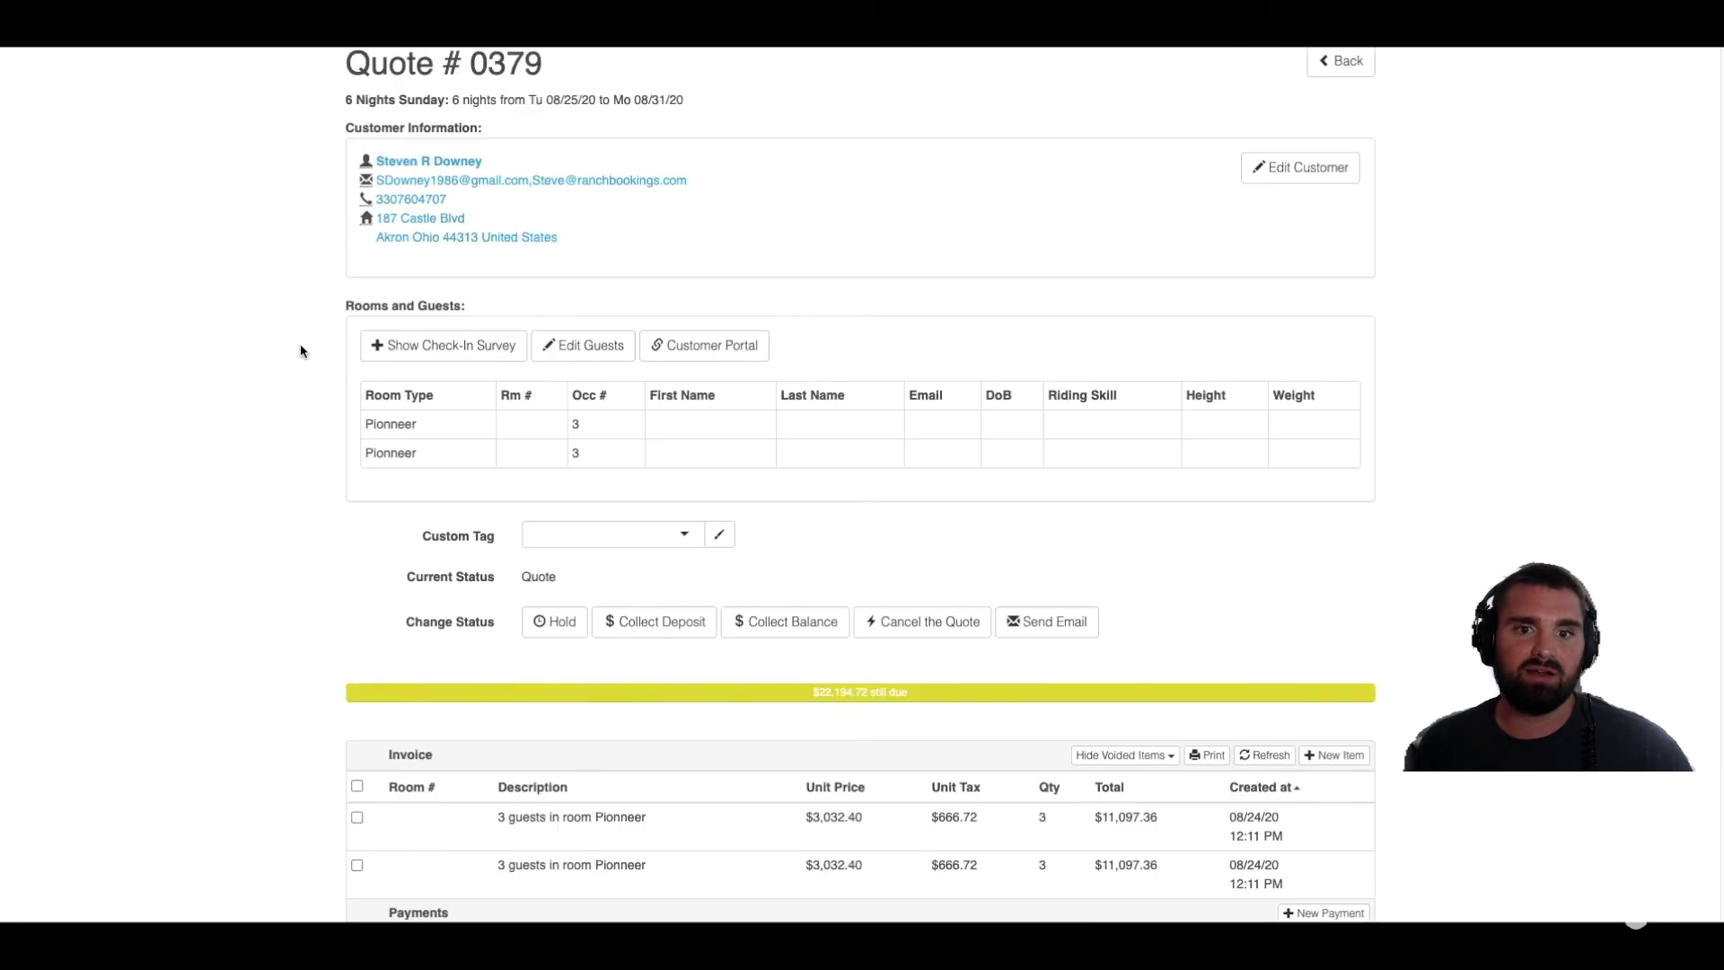
pyautogui.scroll(-4, 299, 343)
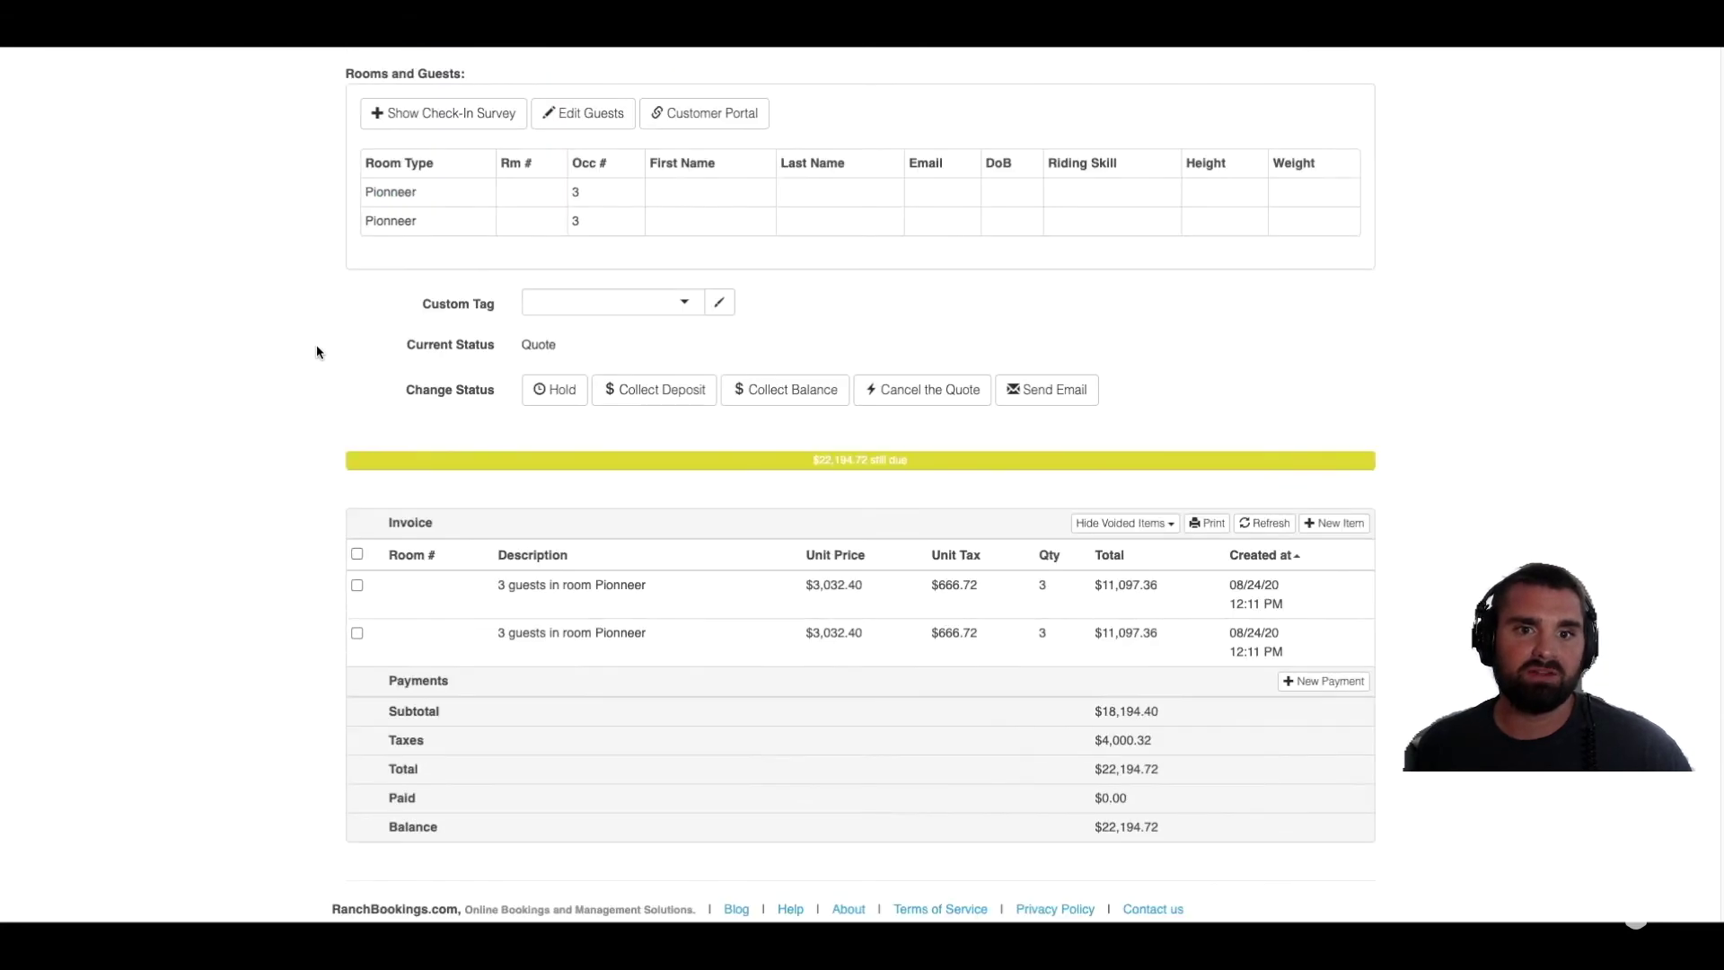
pyautogui.click(630, 395)
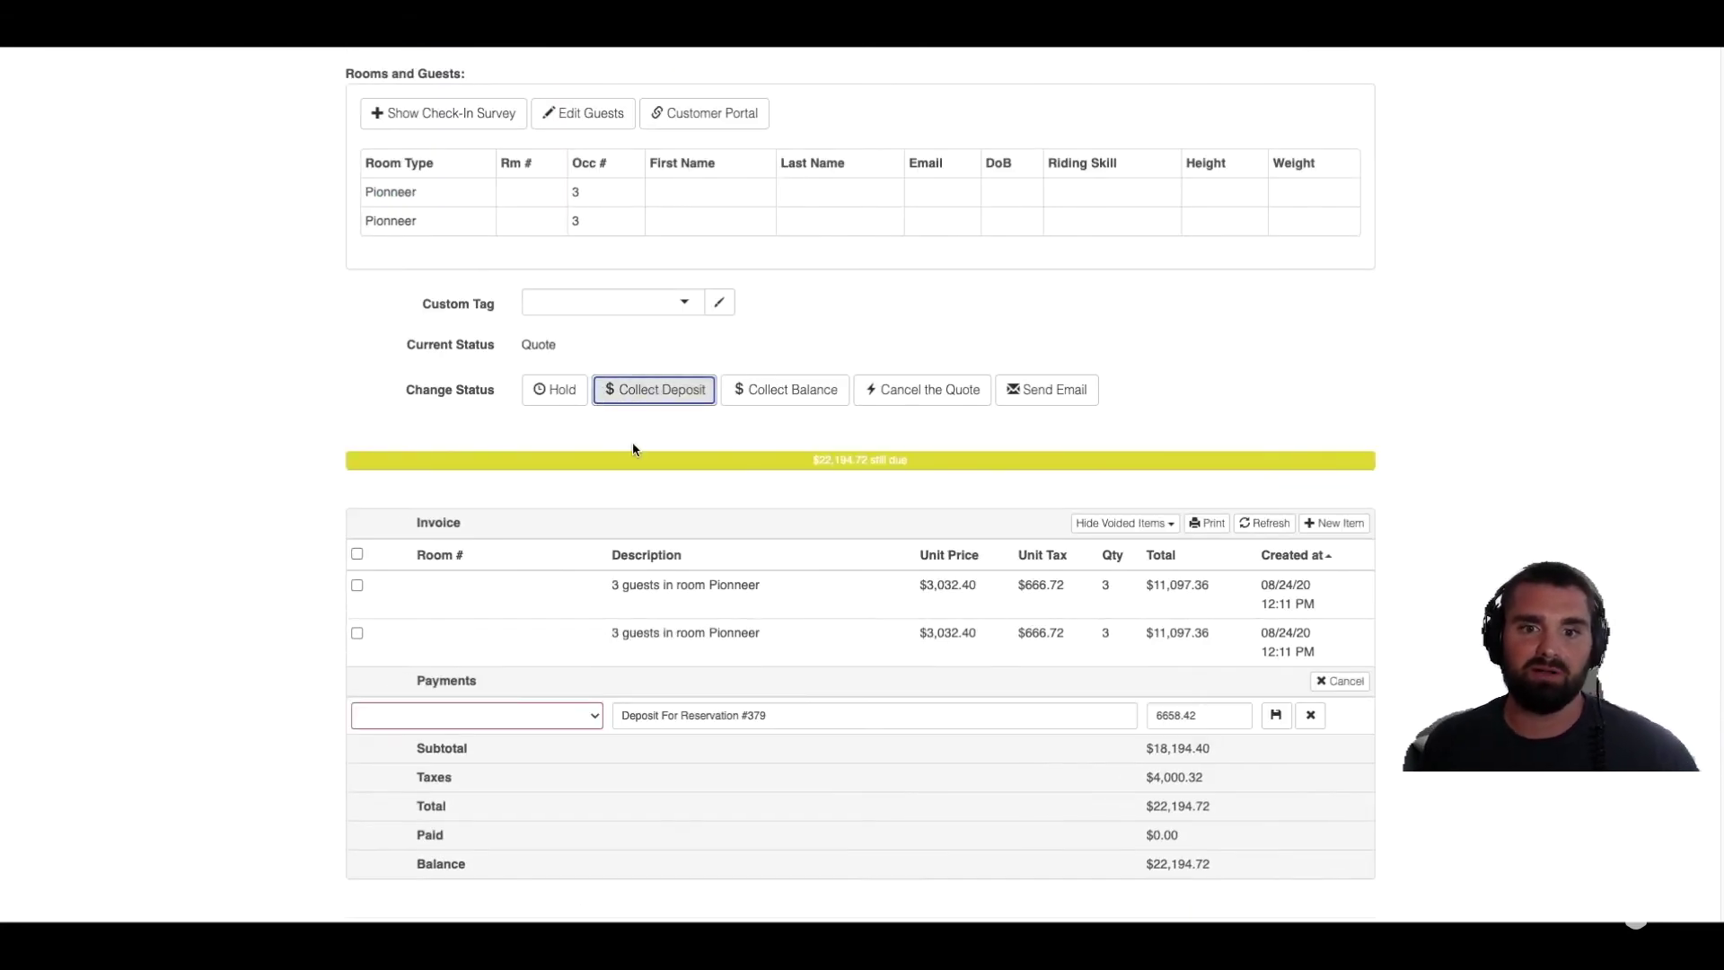
pyautogui.click(555, 722)
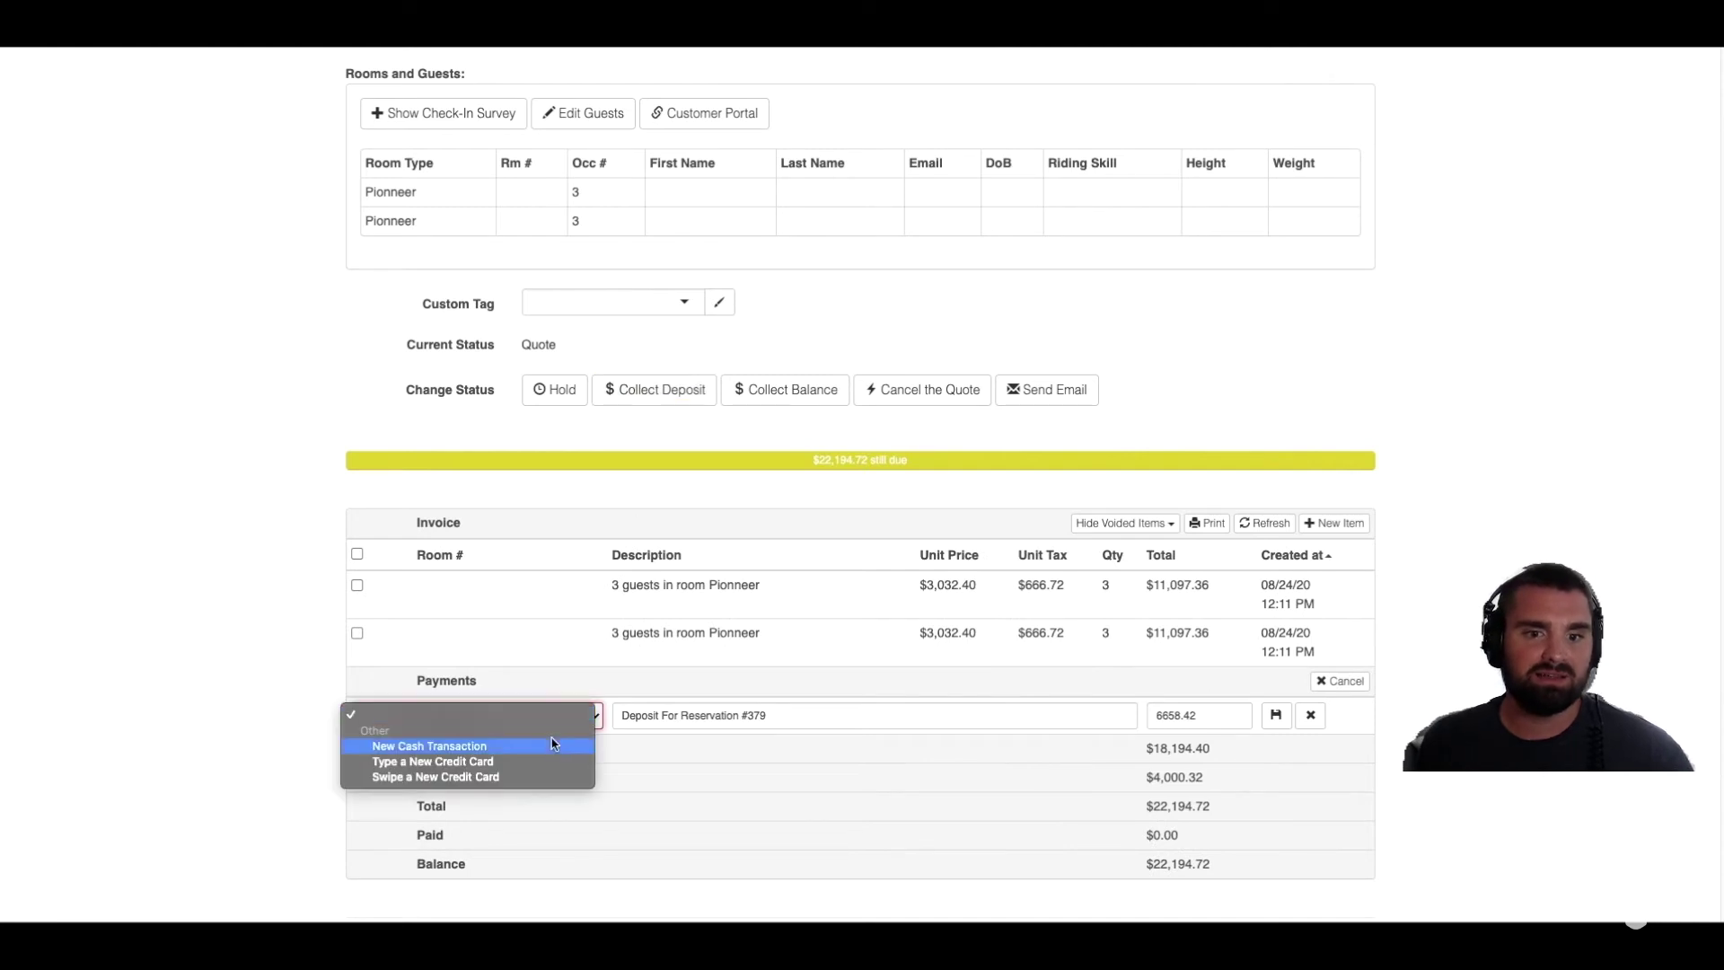
pyautogui.click(547, 762)
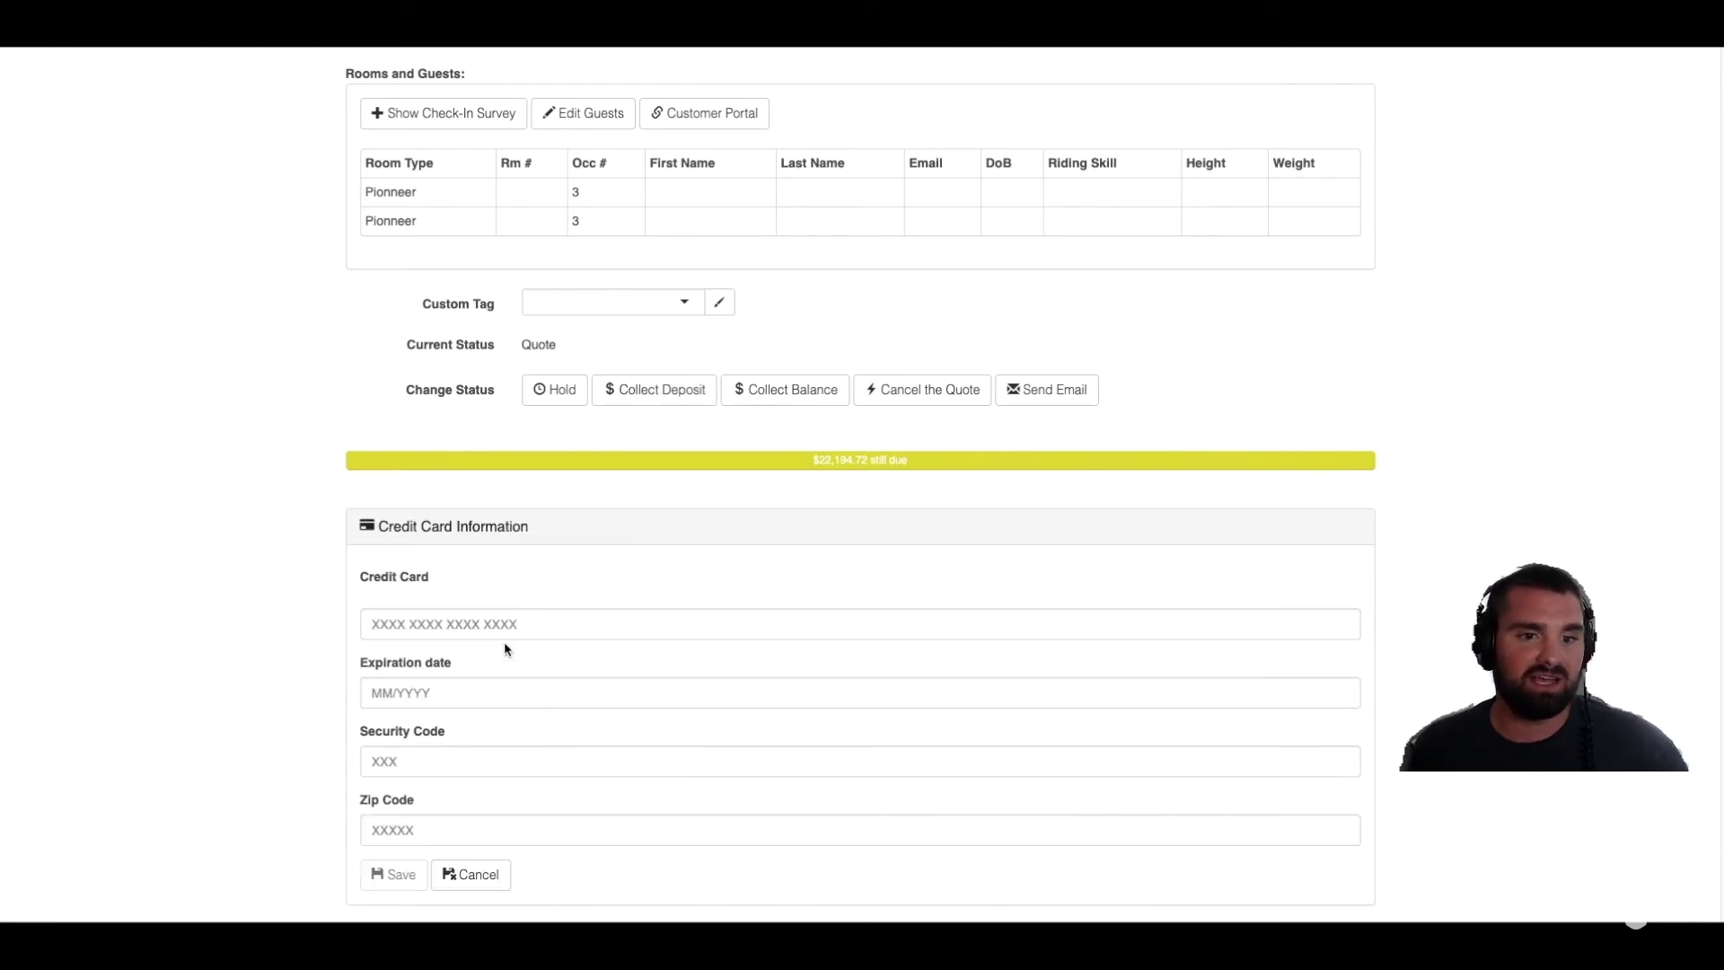
# Step: Enter the Visa card's number, expiry date, security code and zip code in the credit card form
pyautogui.click(522, 625)
pyautogui.write('4242424242424242')
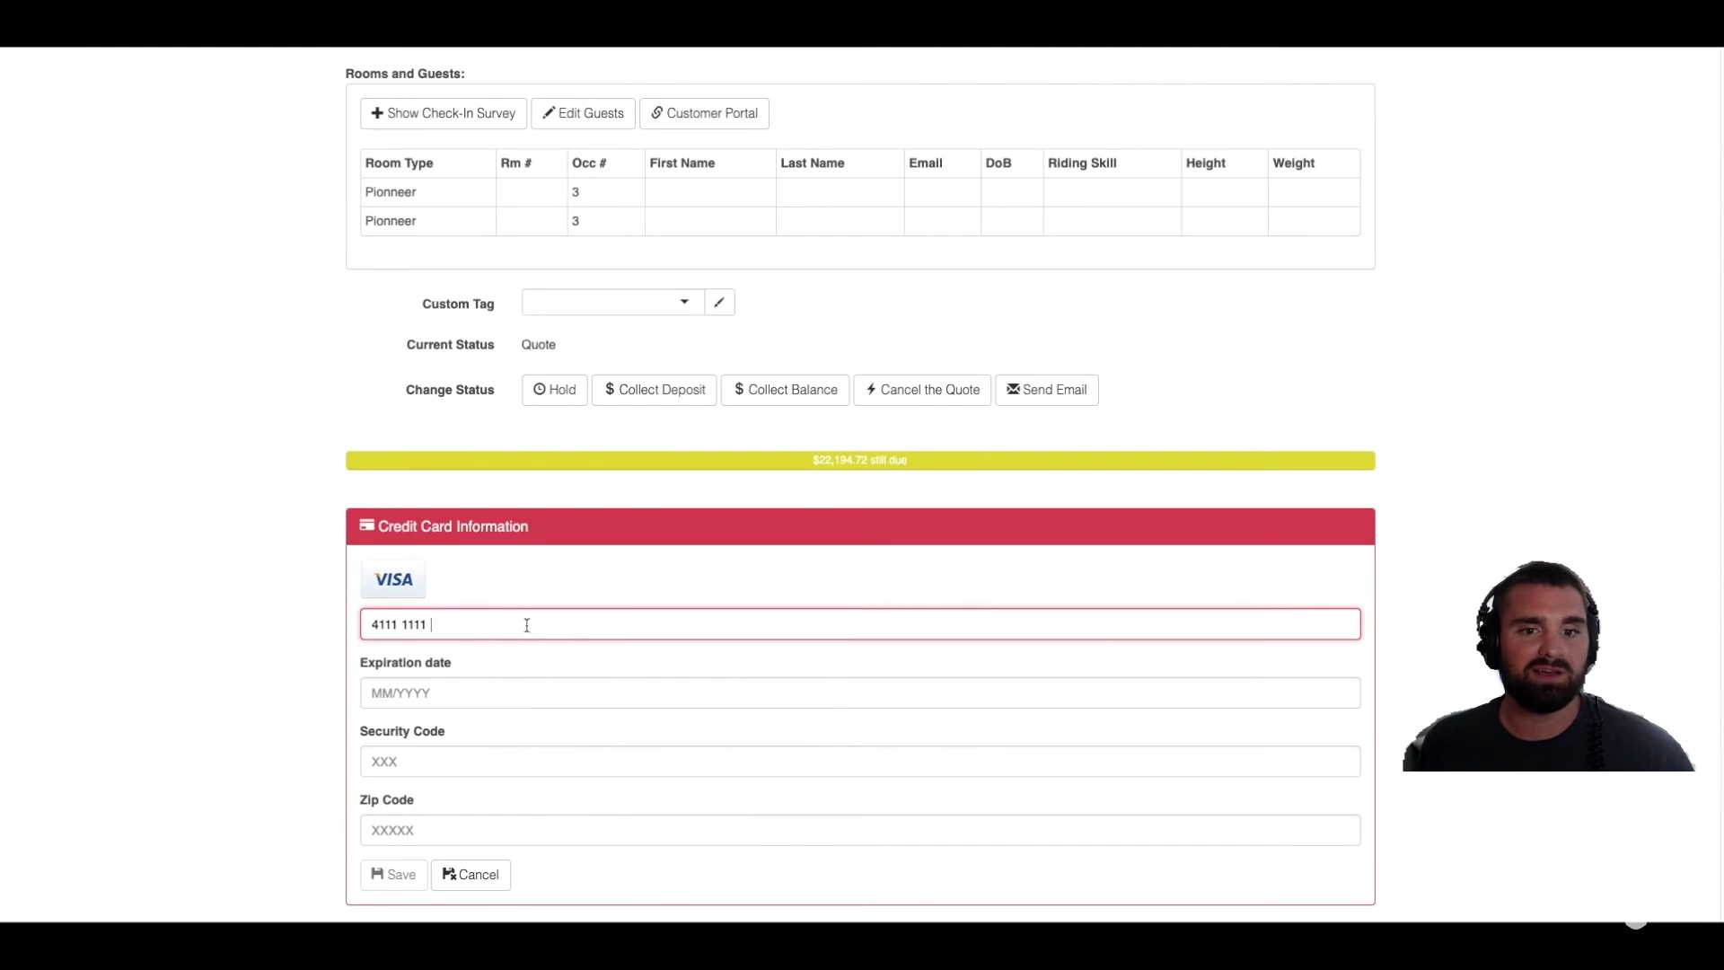
pyautogui.click(463, 692)
pyautogui.write('02 / 2023')
pyautogui.press('Tab')
pyautogui.write('123')
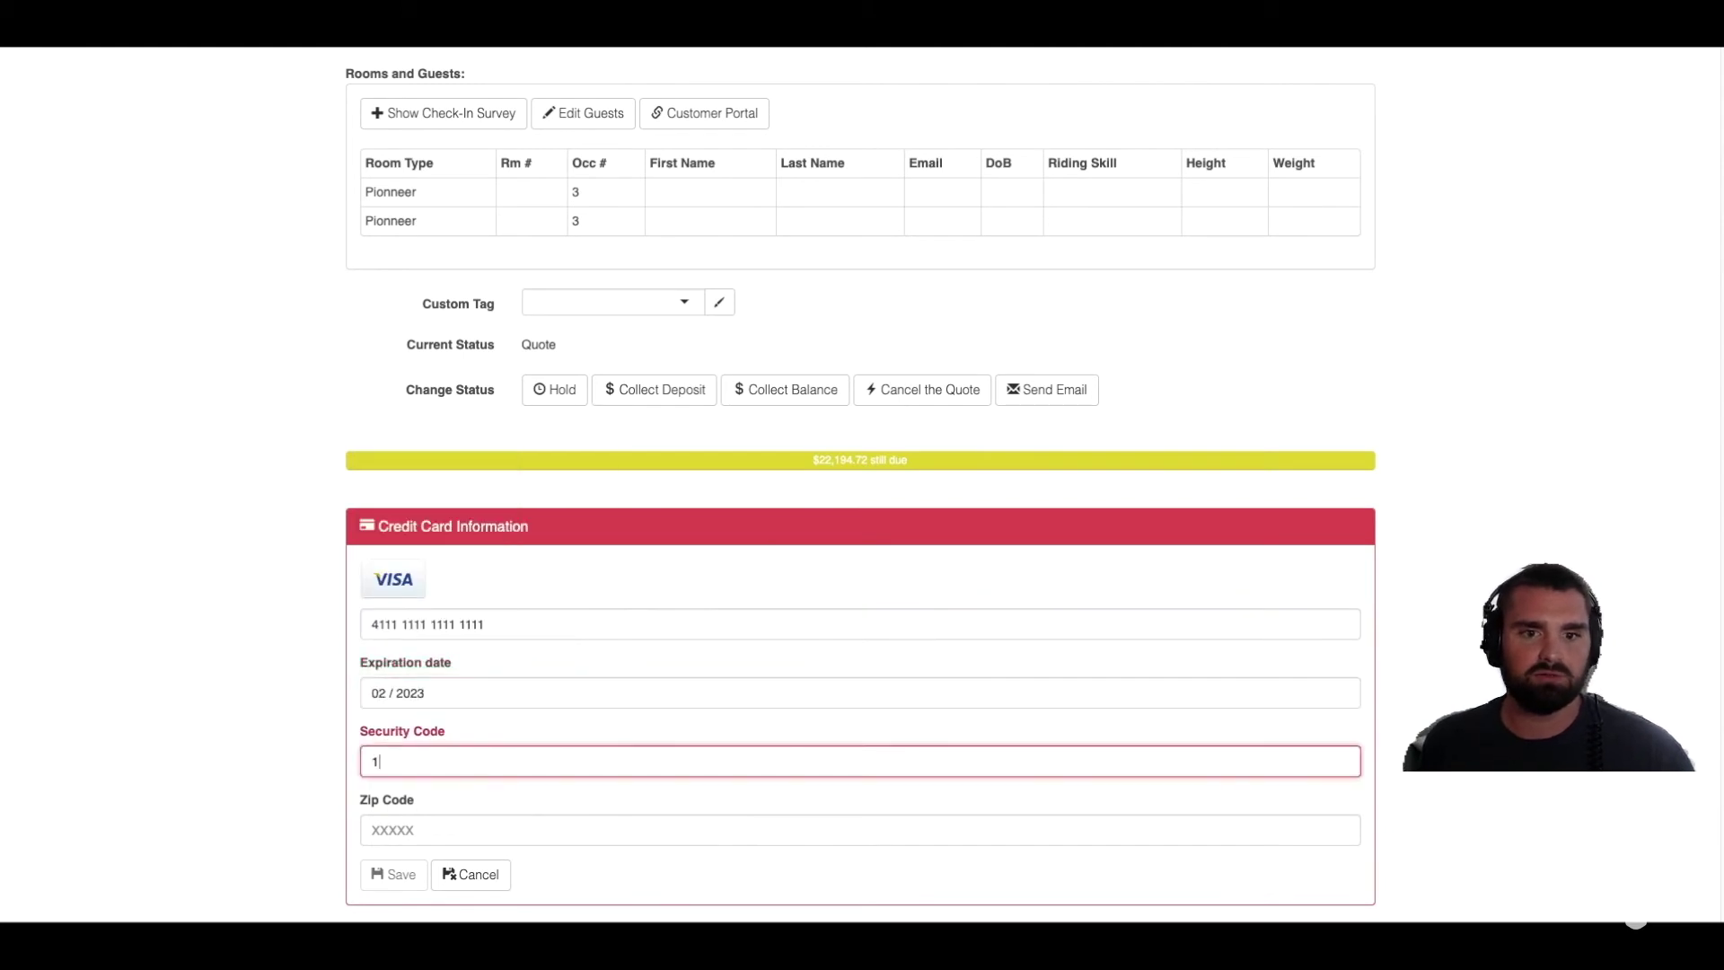
pyautogui.press('Tab')
pyautogui.write('12345')
# Step: Save the card and charge the $6,658.42 deposit for reservation #379 to it
pyautogui.scroll(-1, 395, 884)
pyautogui.click(391, 829)
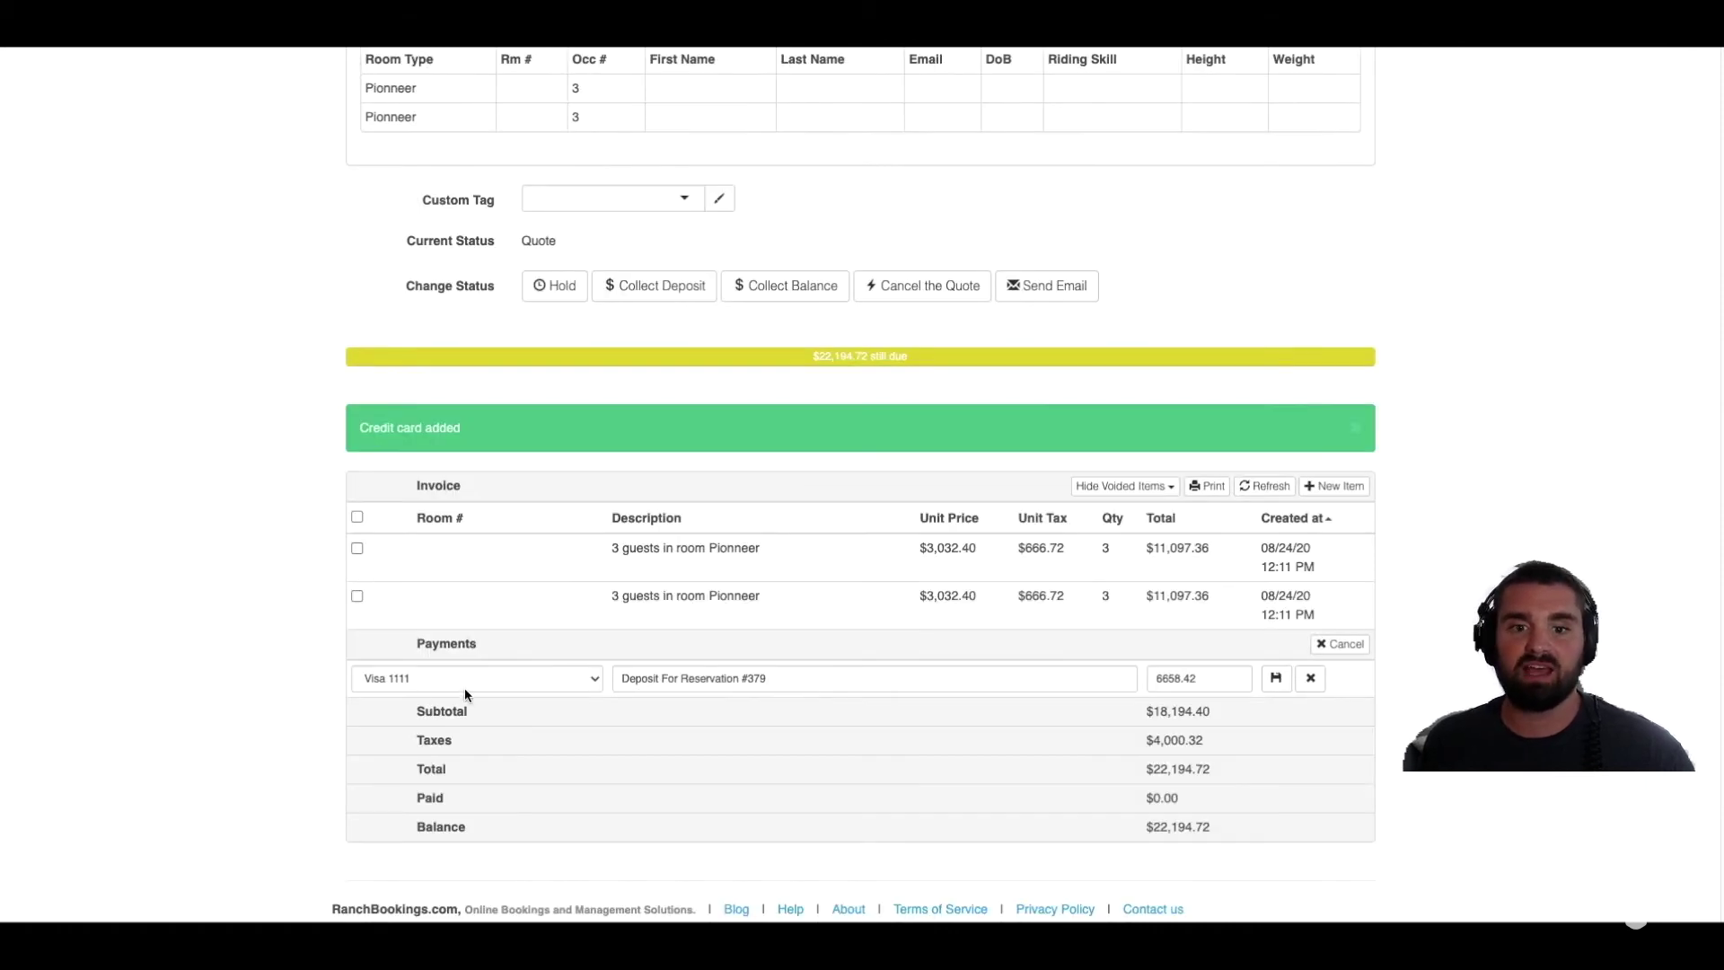
pyautogui.moveTo(1206, 680); pyautogui.dragTo(1143, 677)
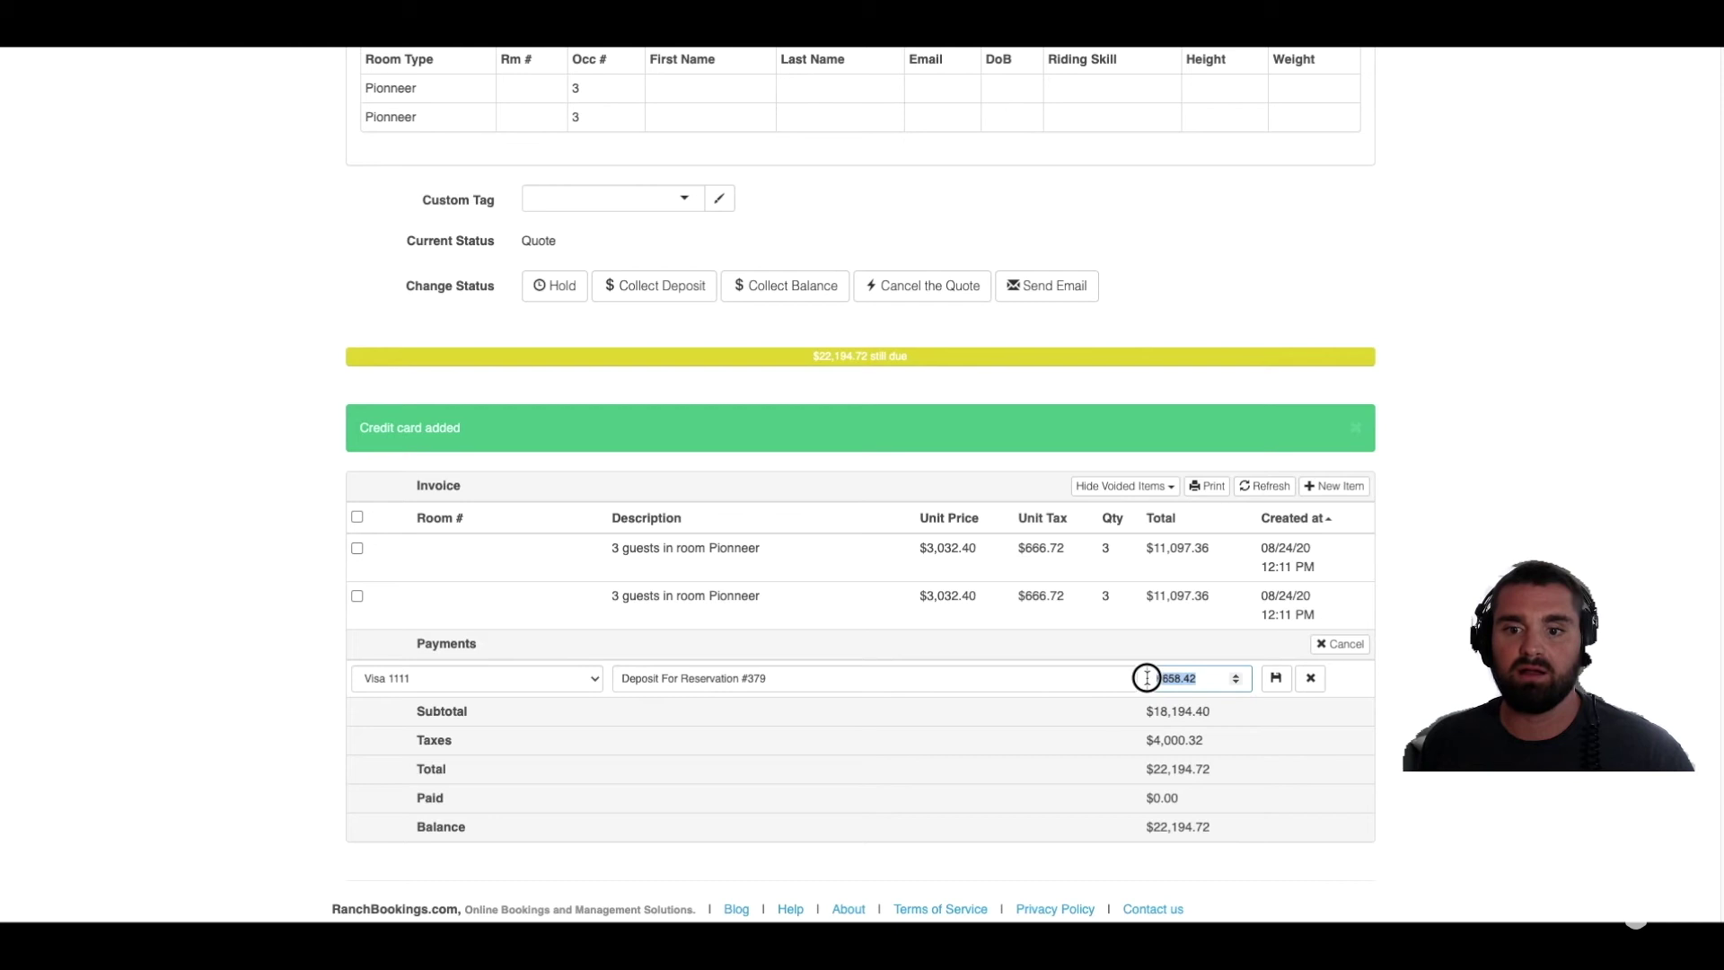
pyautogui.click(1278, 680)
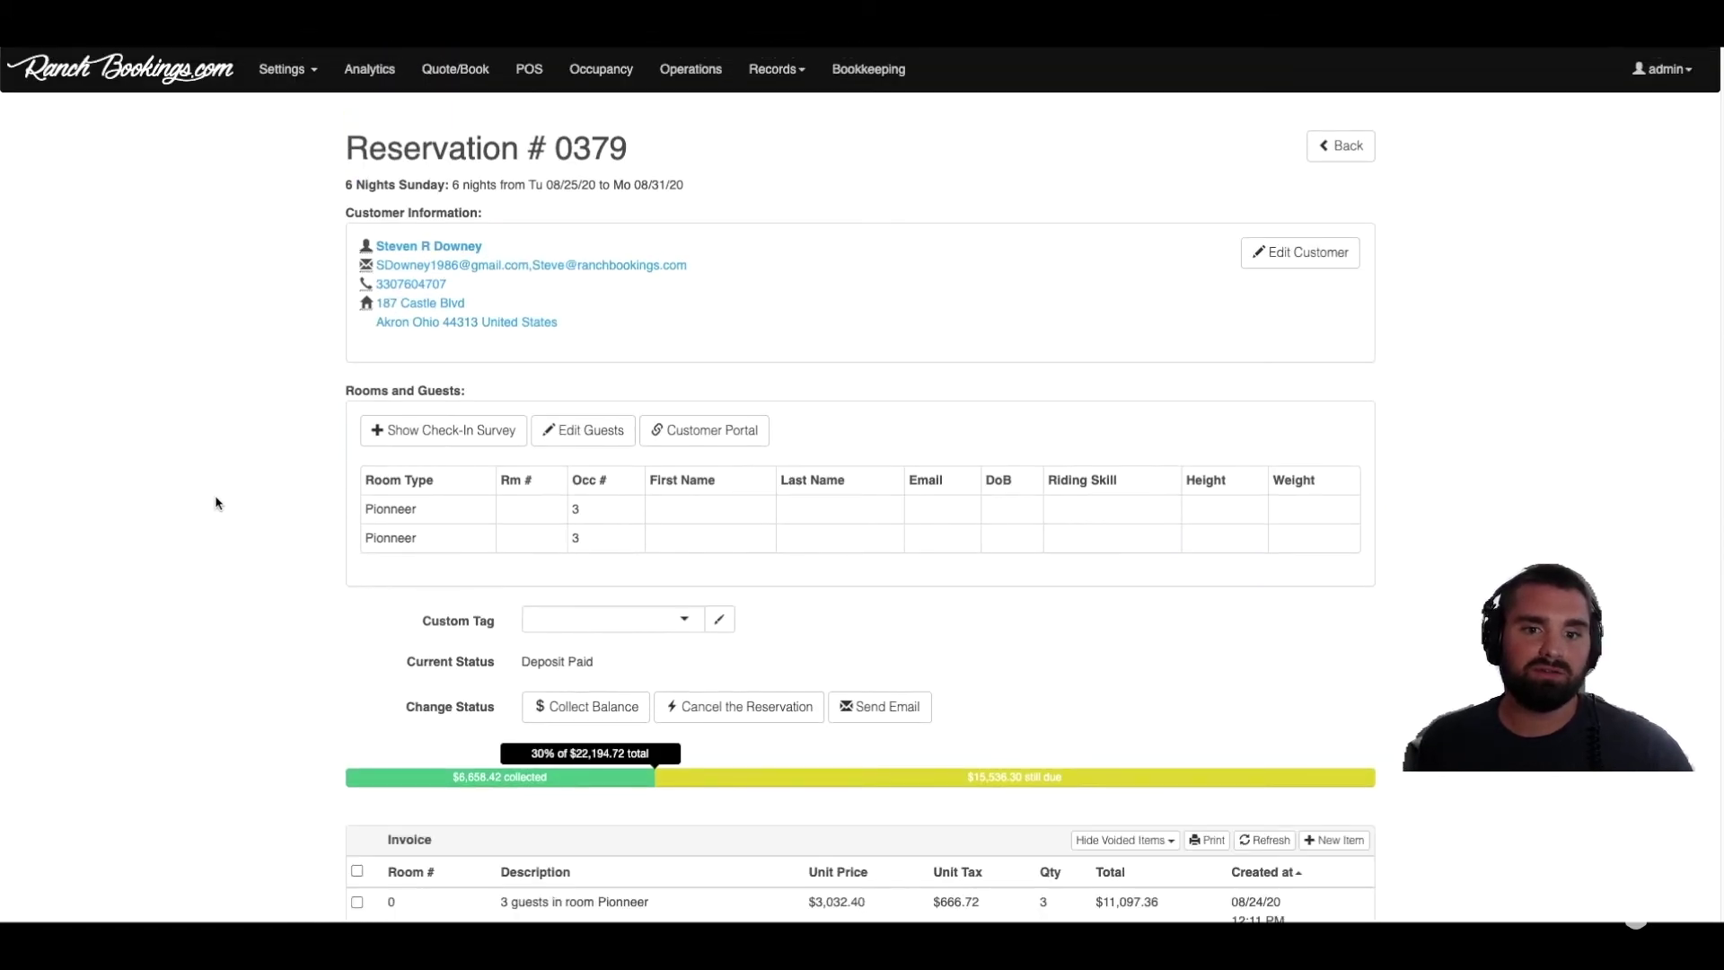
# Step: Review reservation #379's new Deposit Paid status and its stay dates
pyautogui.moveTo(589, 663); pyautogui.dragTo(513, 661)
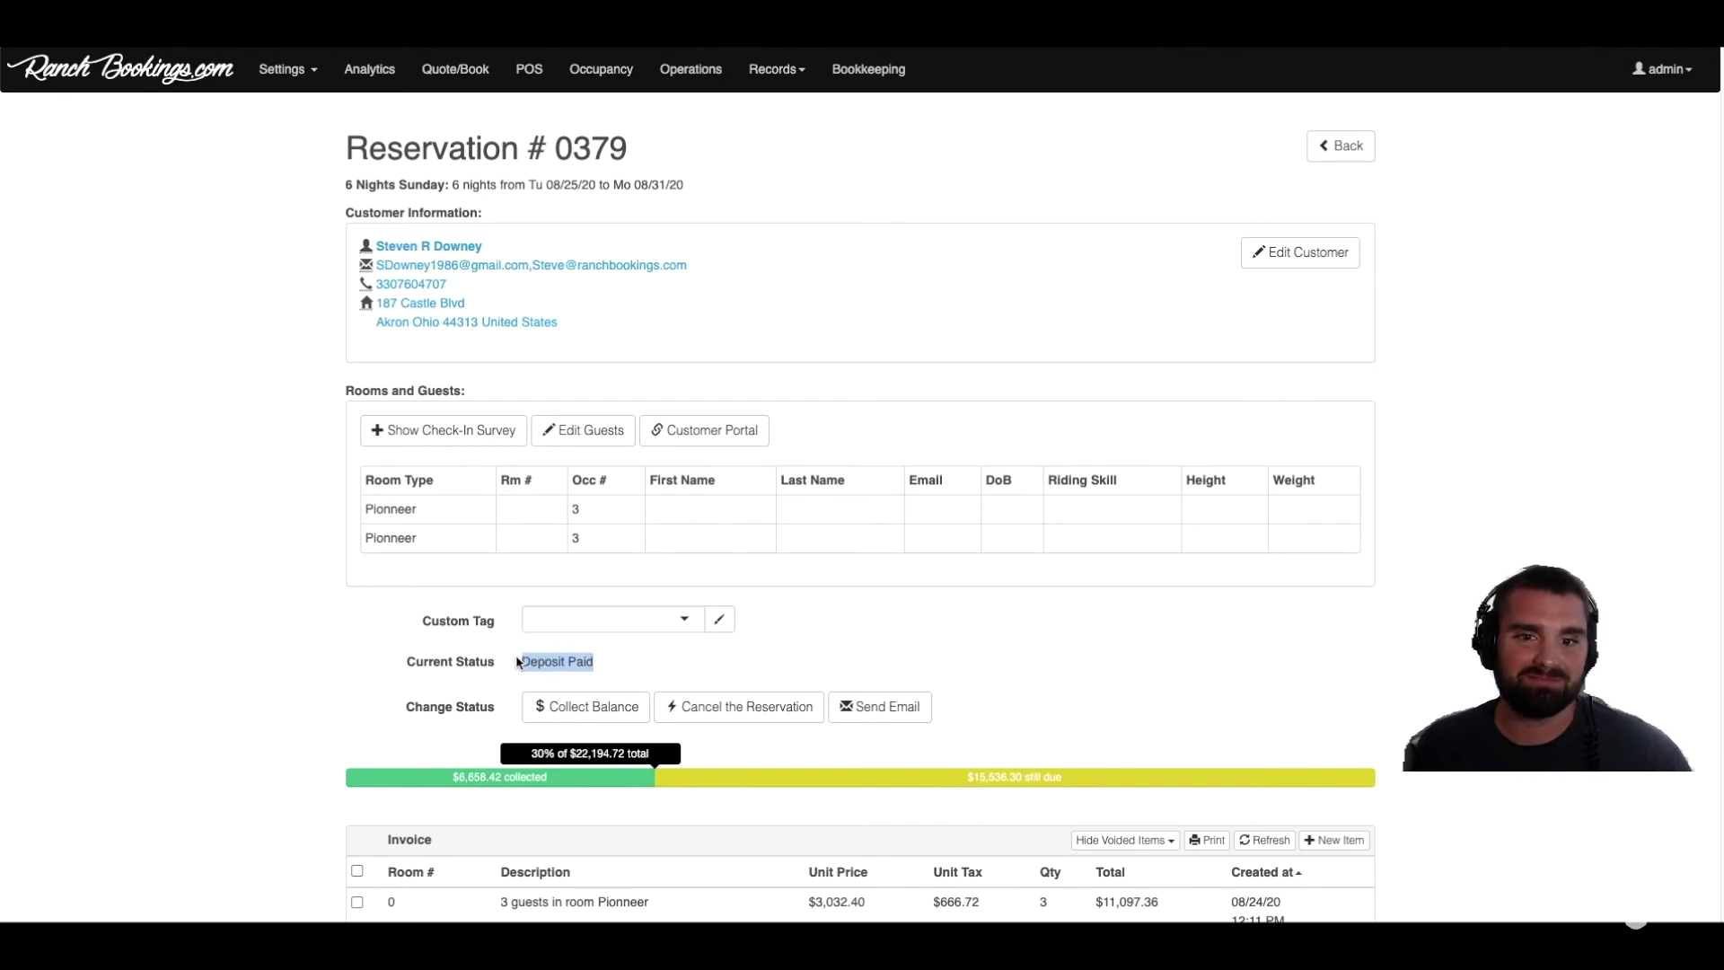
pyautogui.click(516, 662)
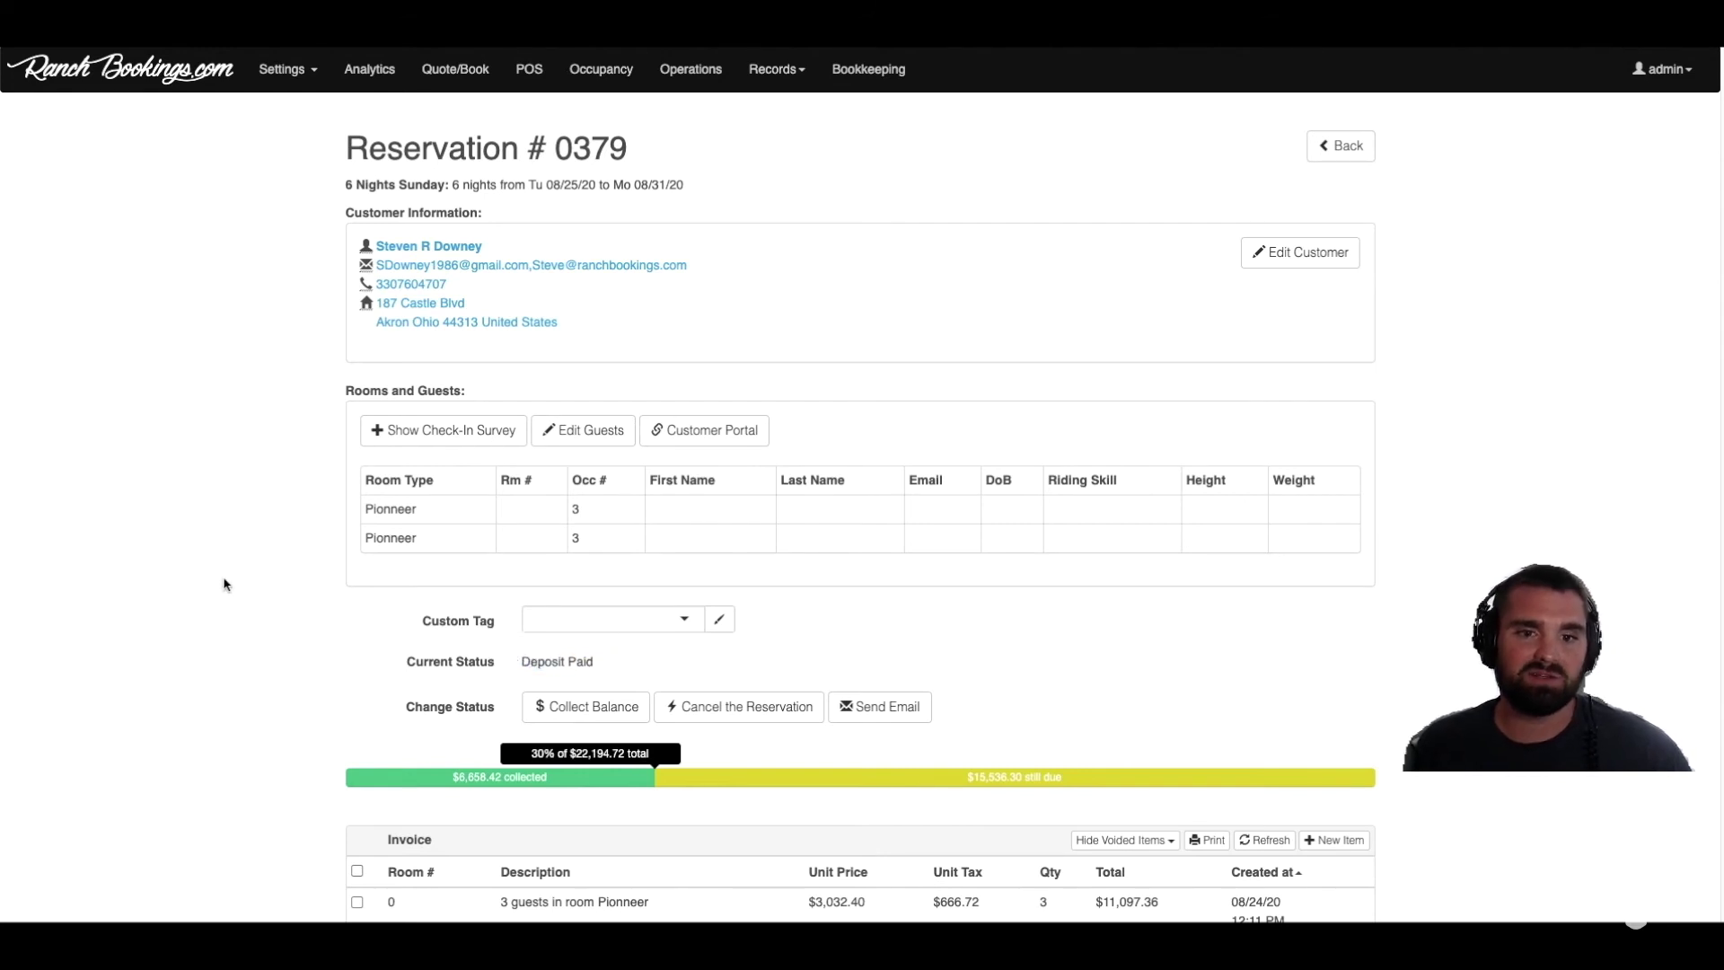
pyautogui.moveTo(546, 186); pyautogui.dragTo(704, 183)
# Step: Inspect reservation #379's Aug 25–31 booking in the 2020 calendar, then close its details
pyautogui.click(438, 72)
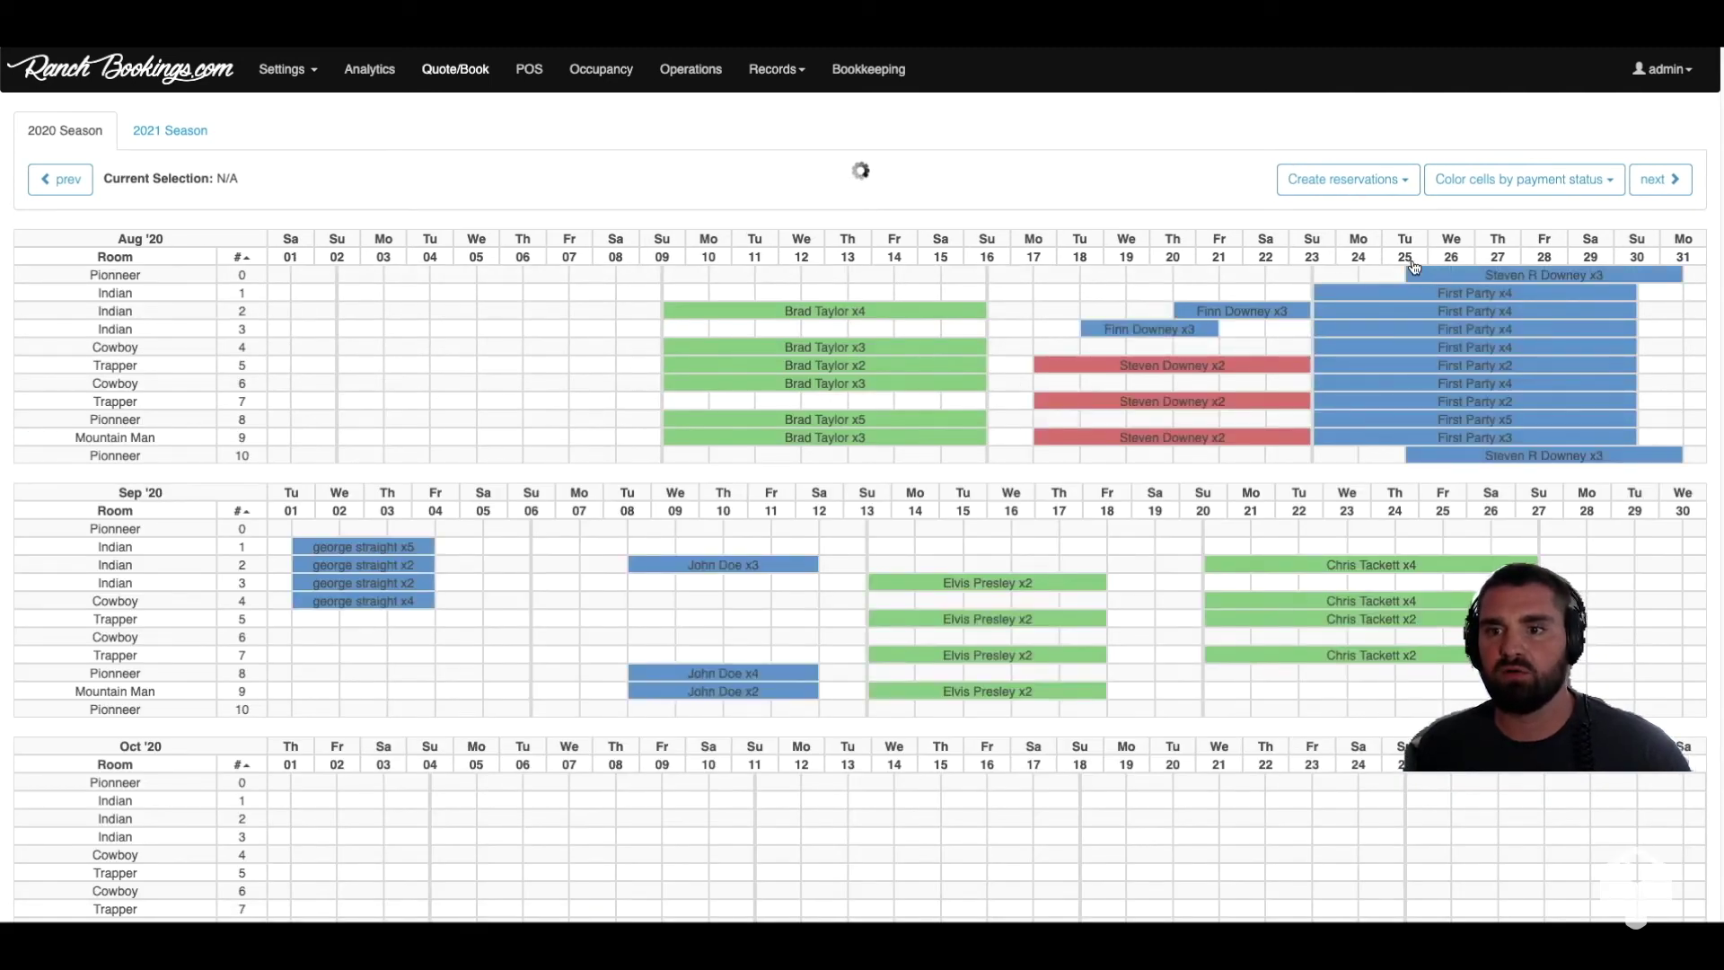
pyautogui.moveTo(1491, 277)
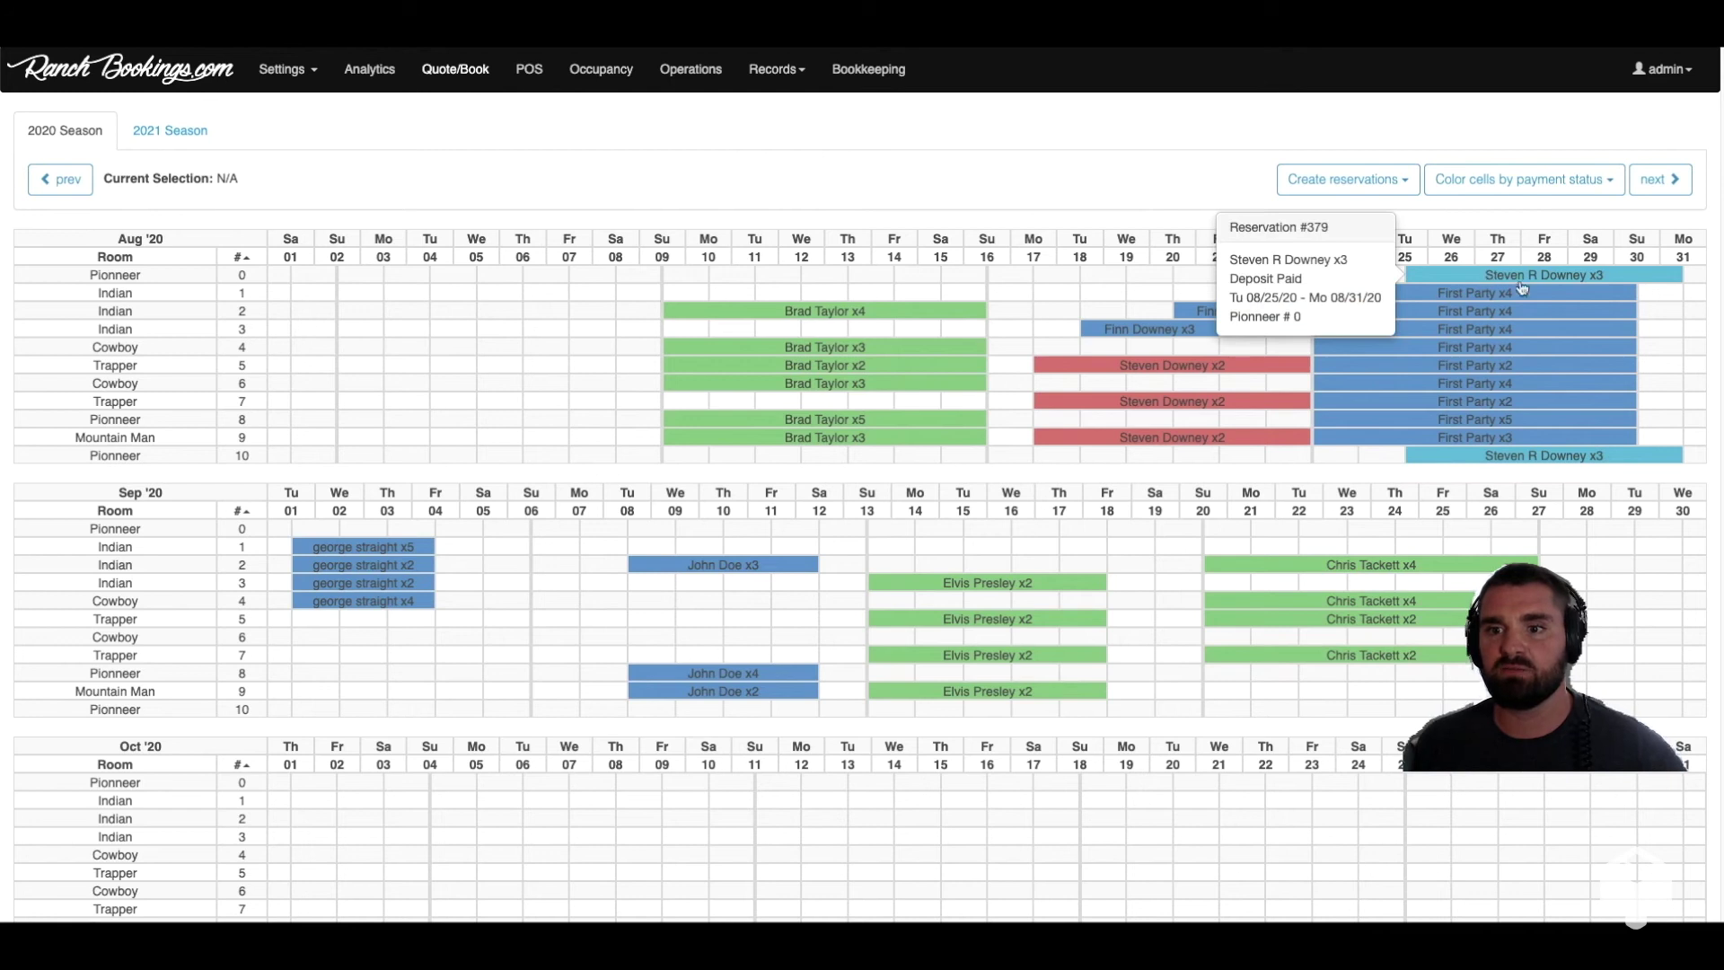
pyautogui.moveTo(1652, 461)
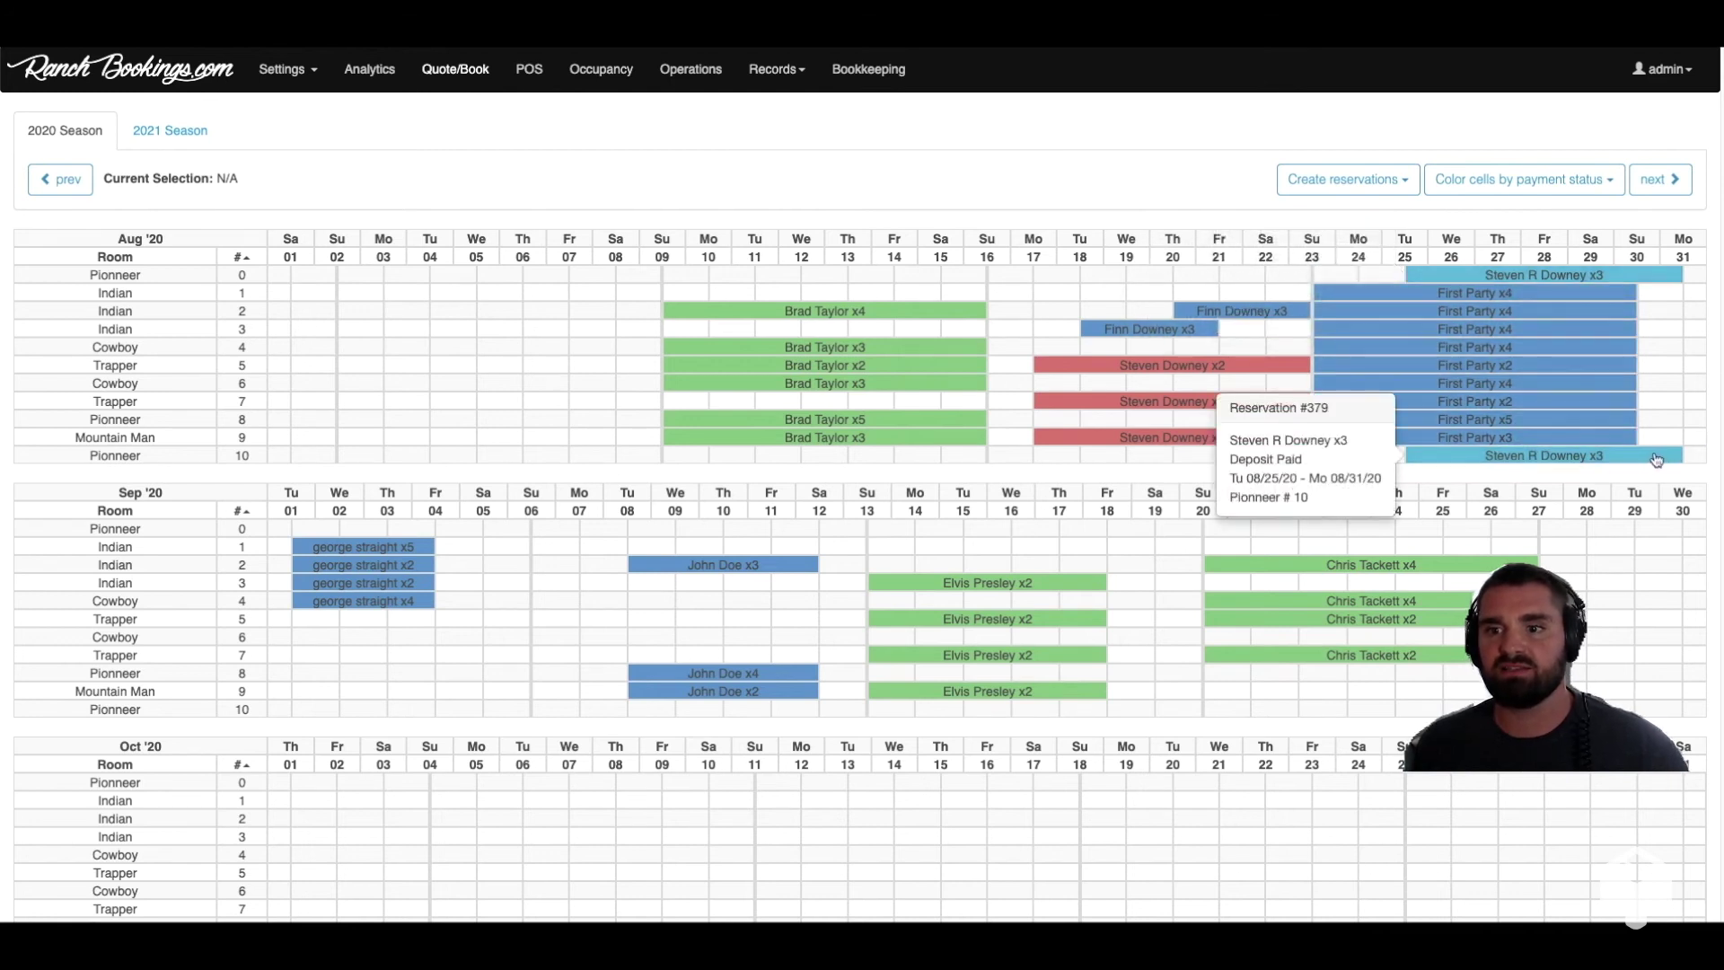
pyautogui.click(1657, 458)
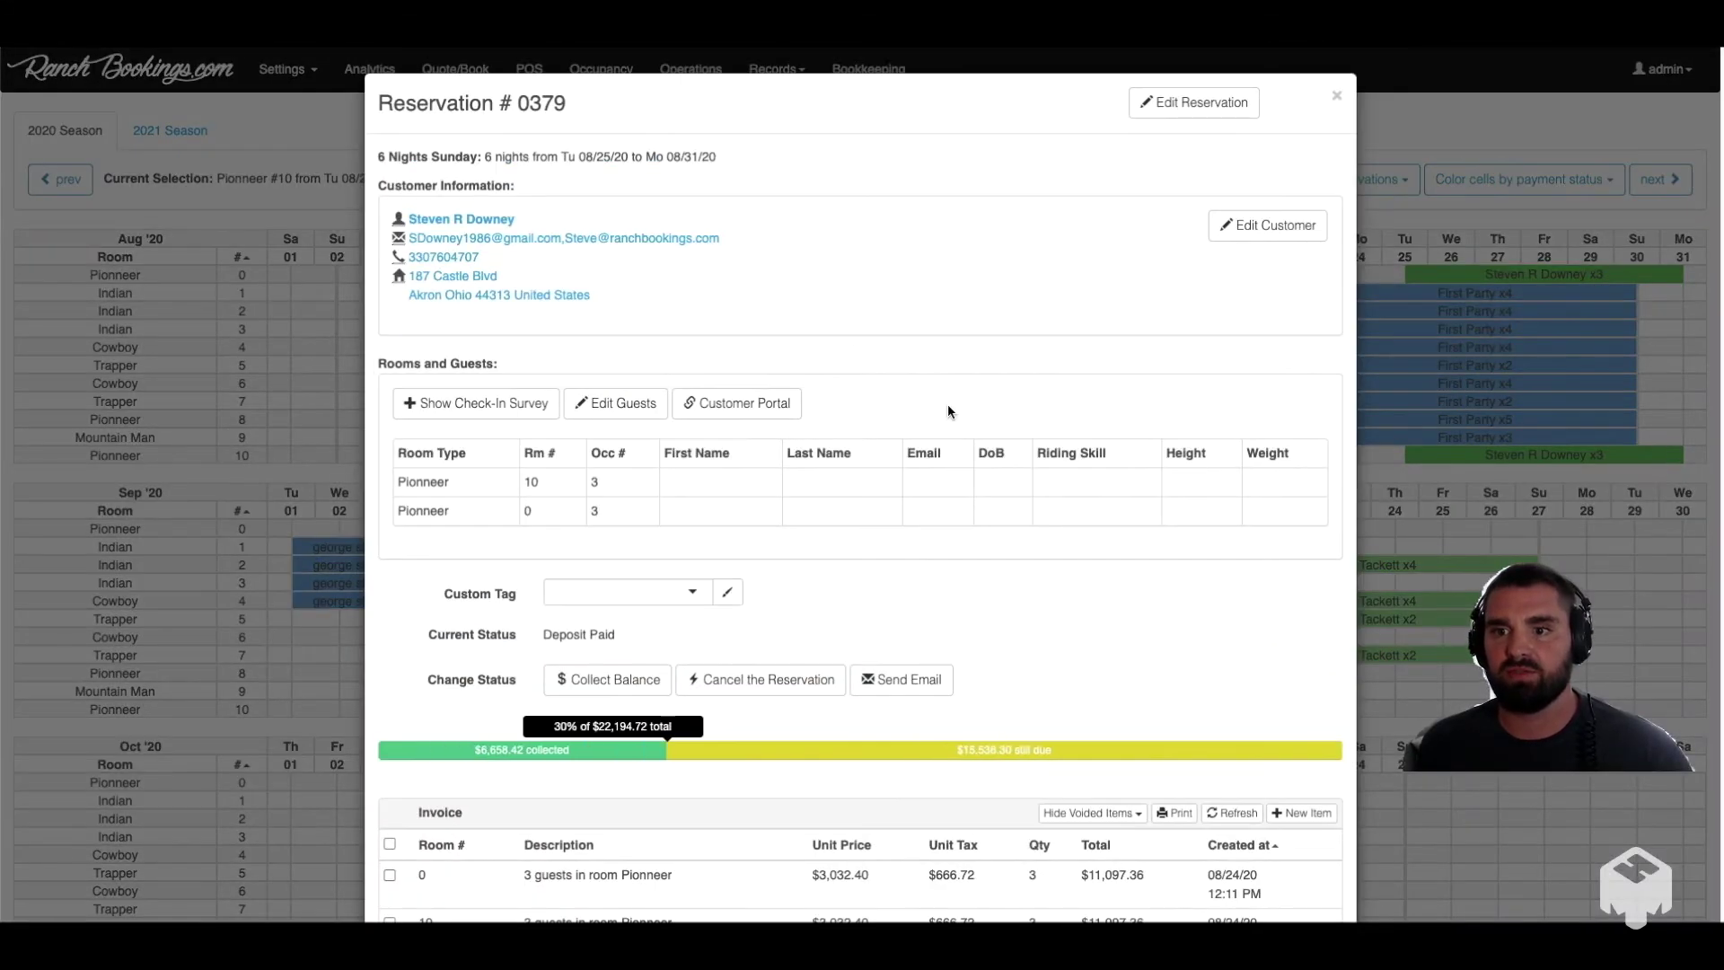
pyautogui.scroll(-5, 910, 387)
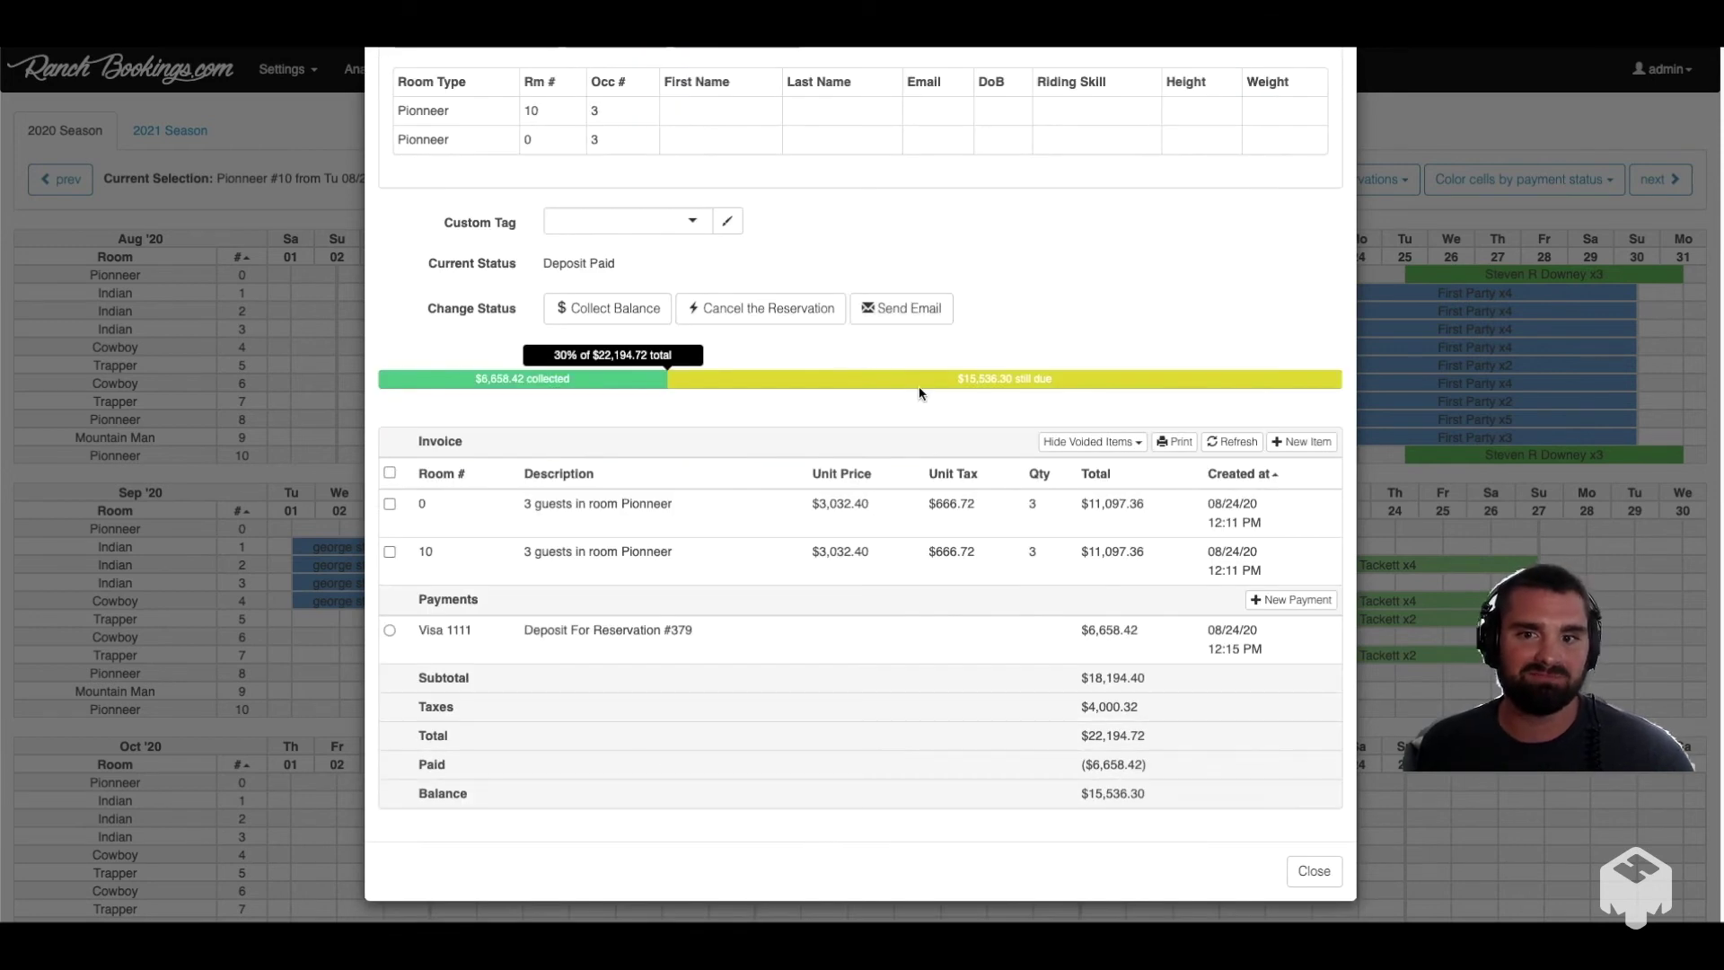
pyautogui.scroll(5, 1033, 285)
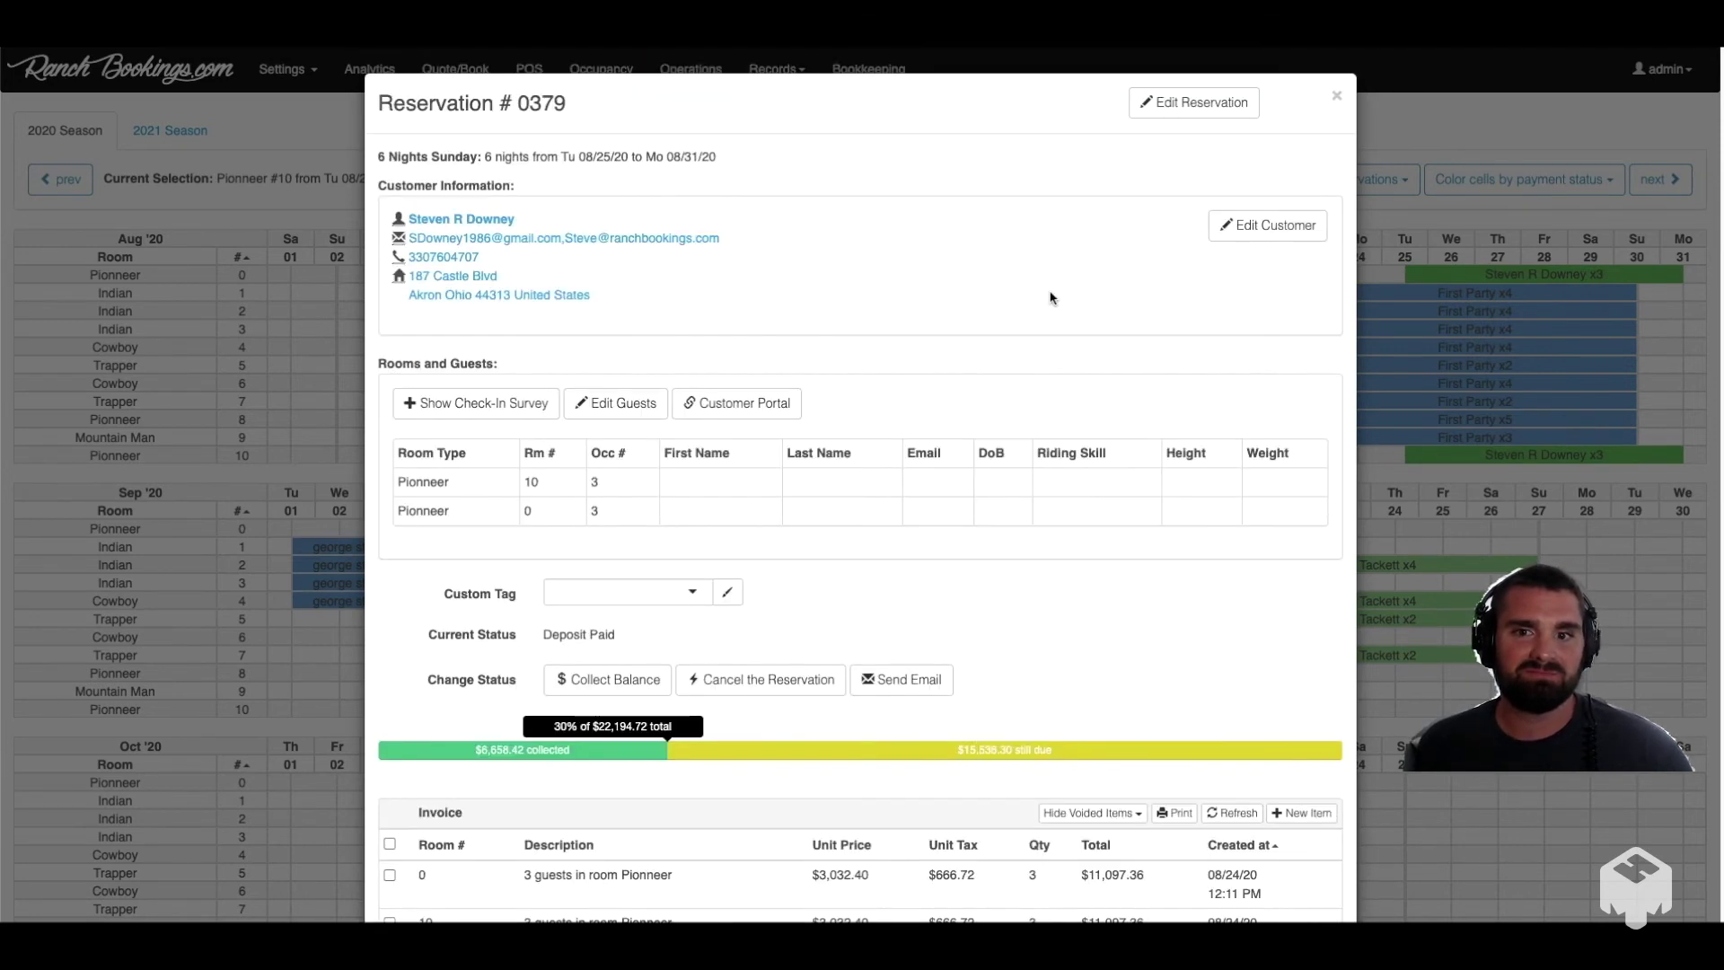
pyautogui.click(1336, 97)
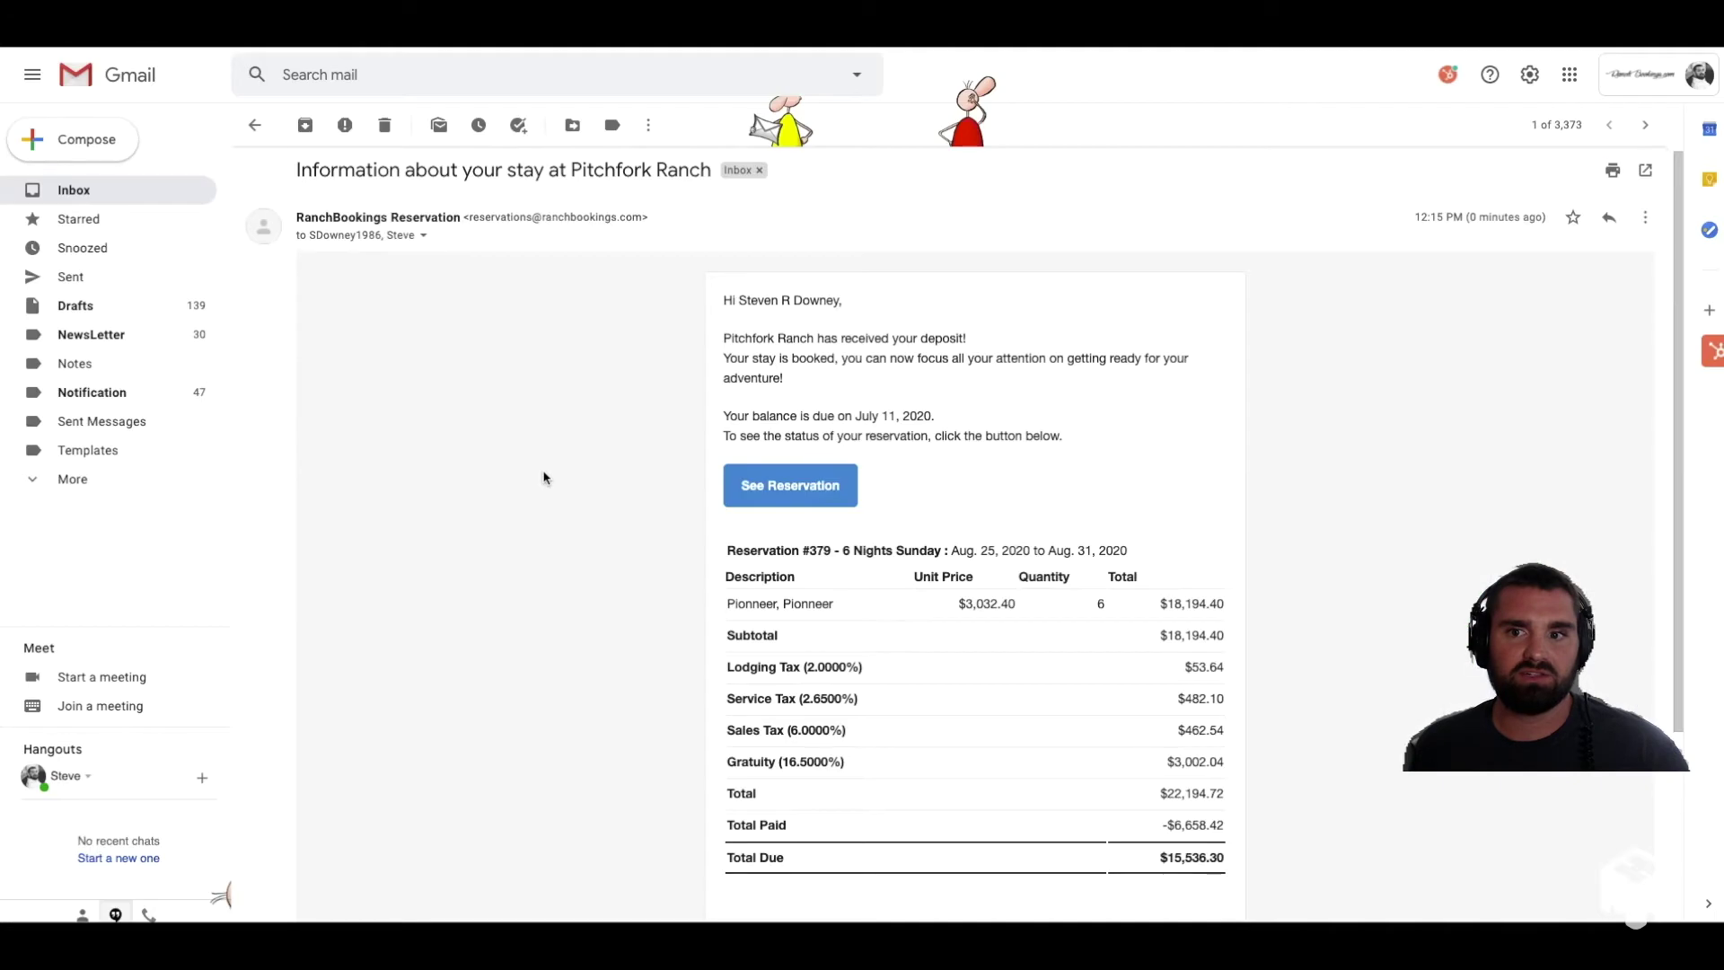
# Step: Check the $6,658.42 paid and $15,536.30 due in the deposit email, then follow See Reservation
pyautogui.scroll(-1, 544, 489)
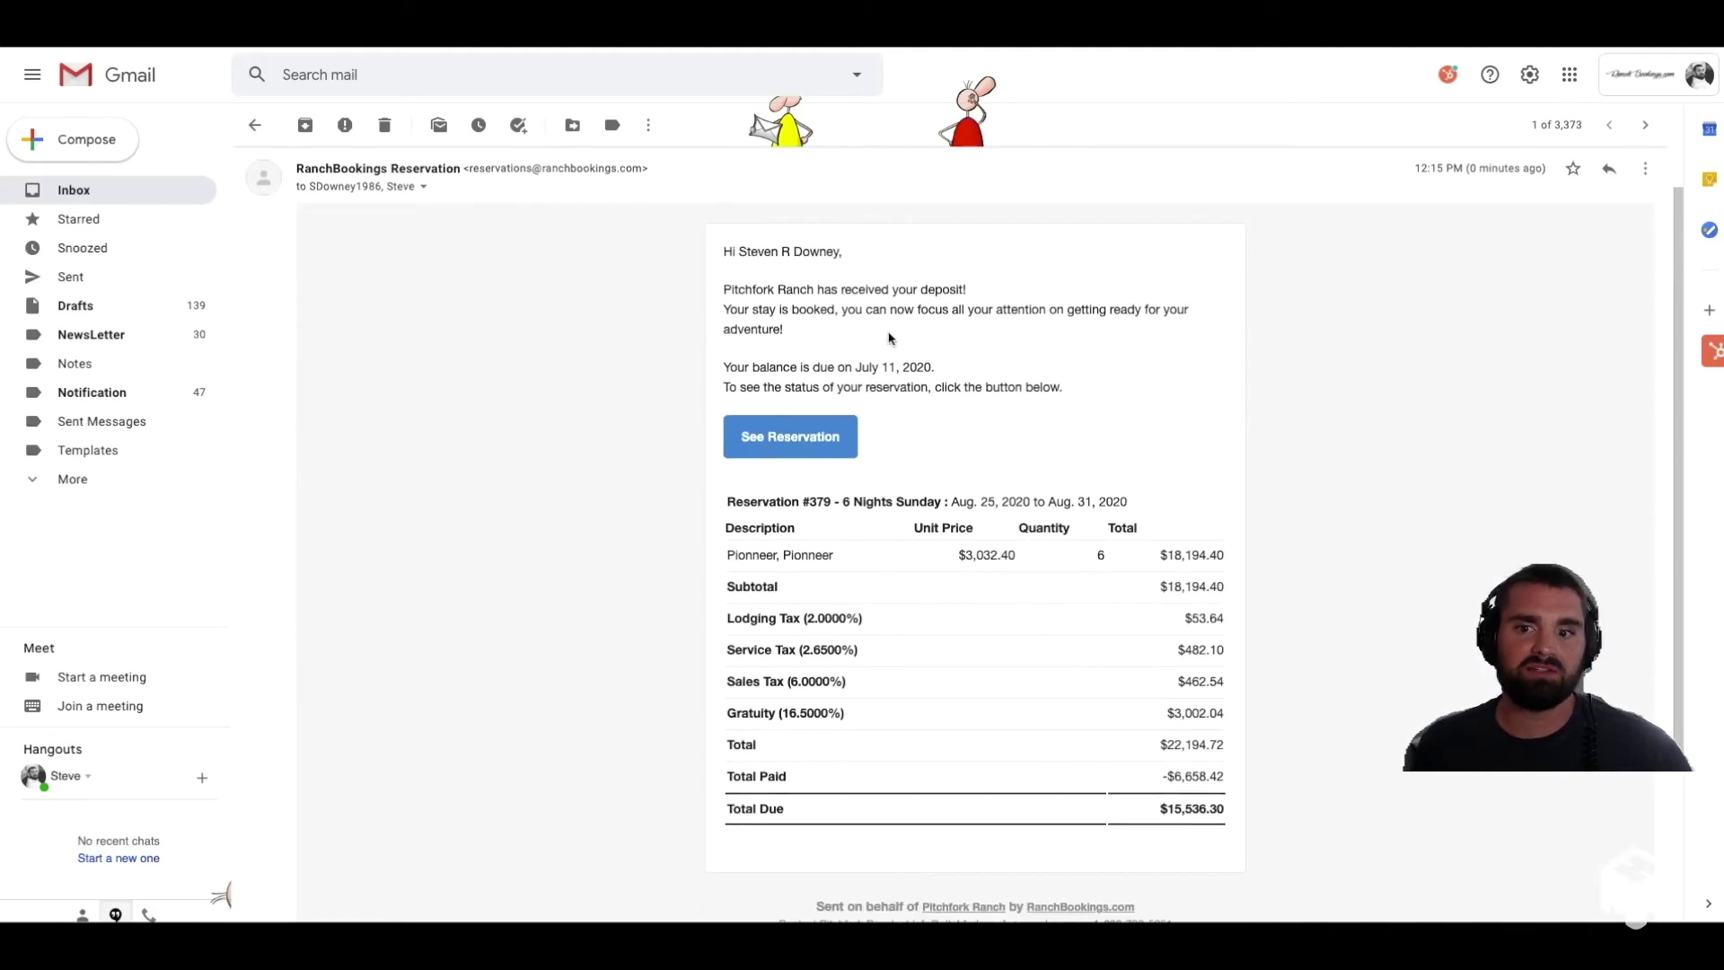
pyautogui.moveTo(1080, 767); pyautogui.dragTo(1279, 777)
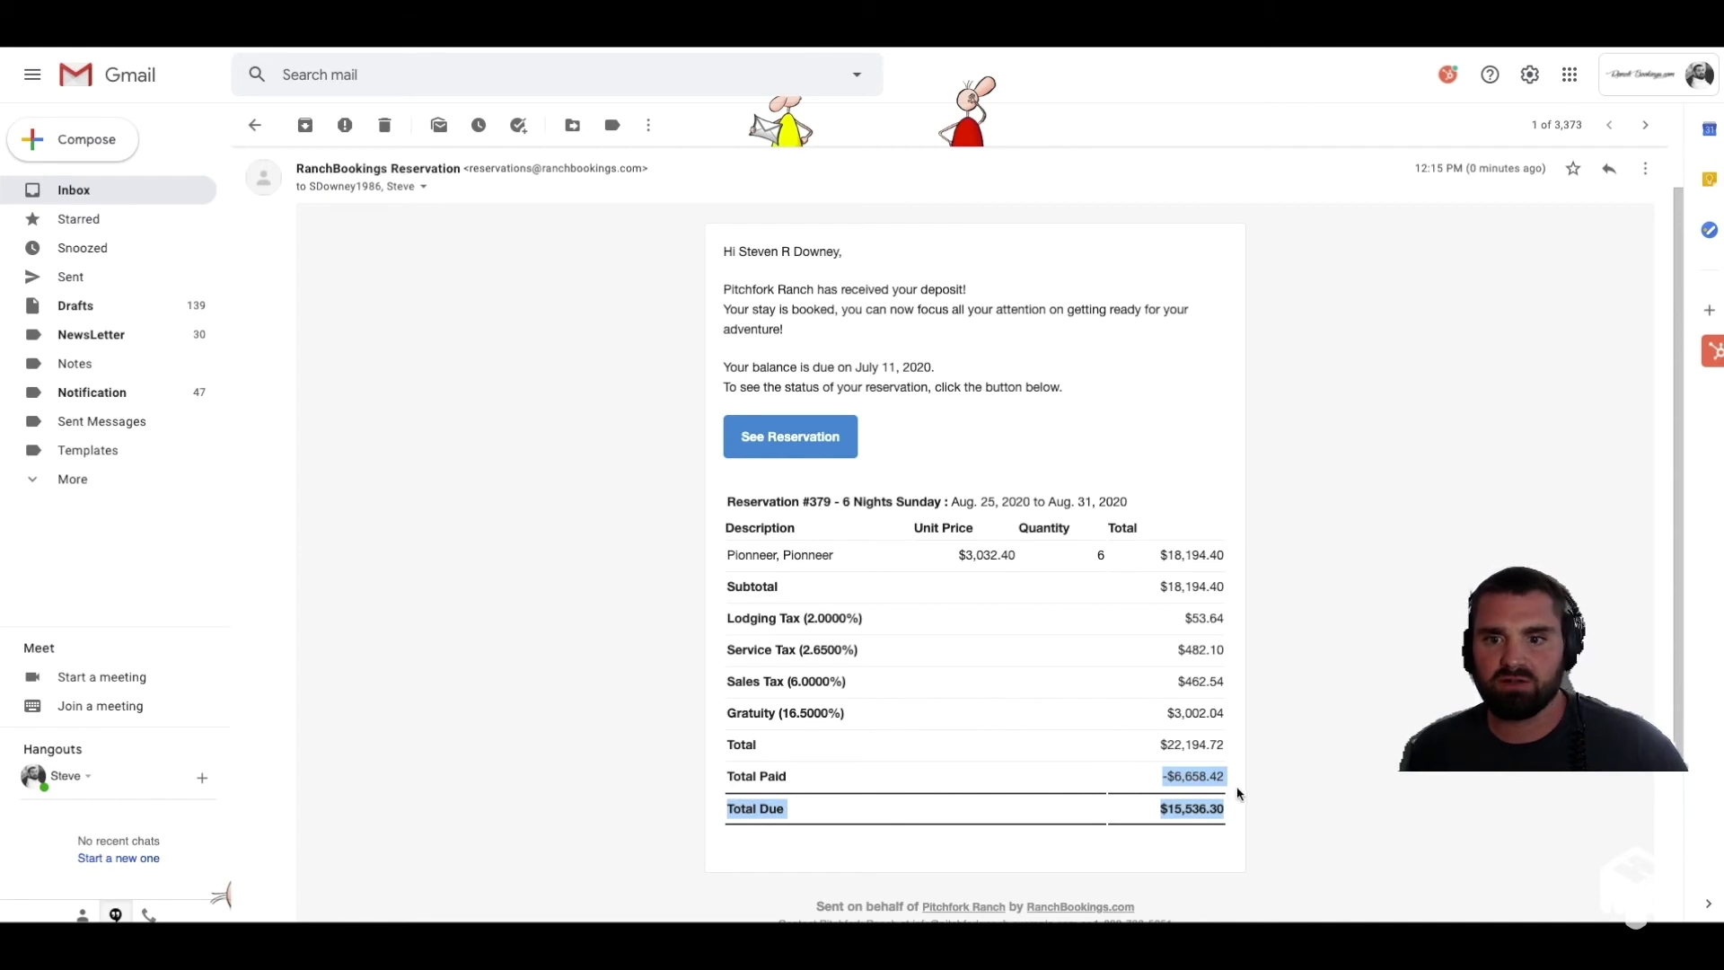
pyautogui.click(1296, 772)
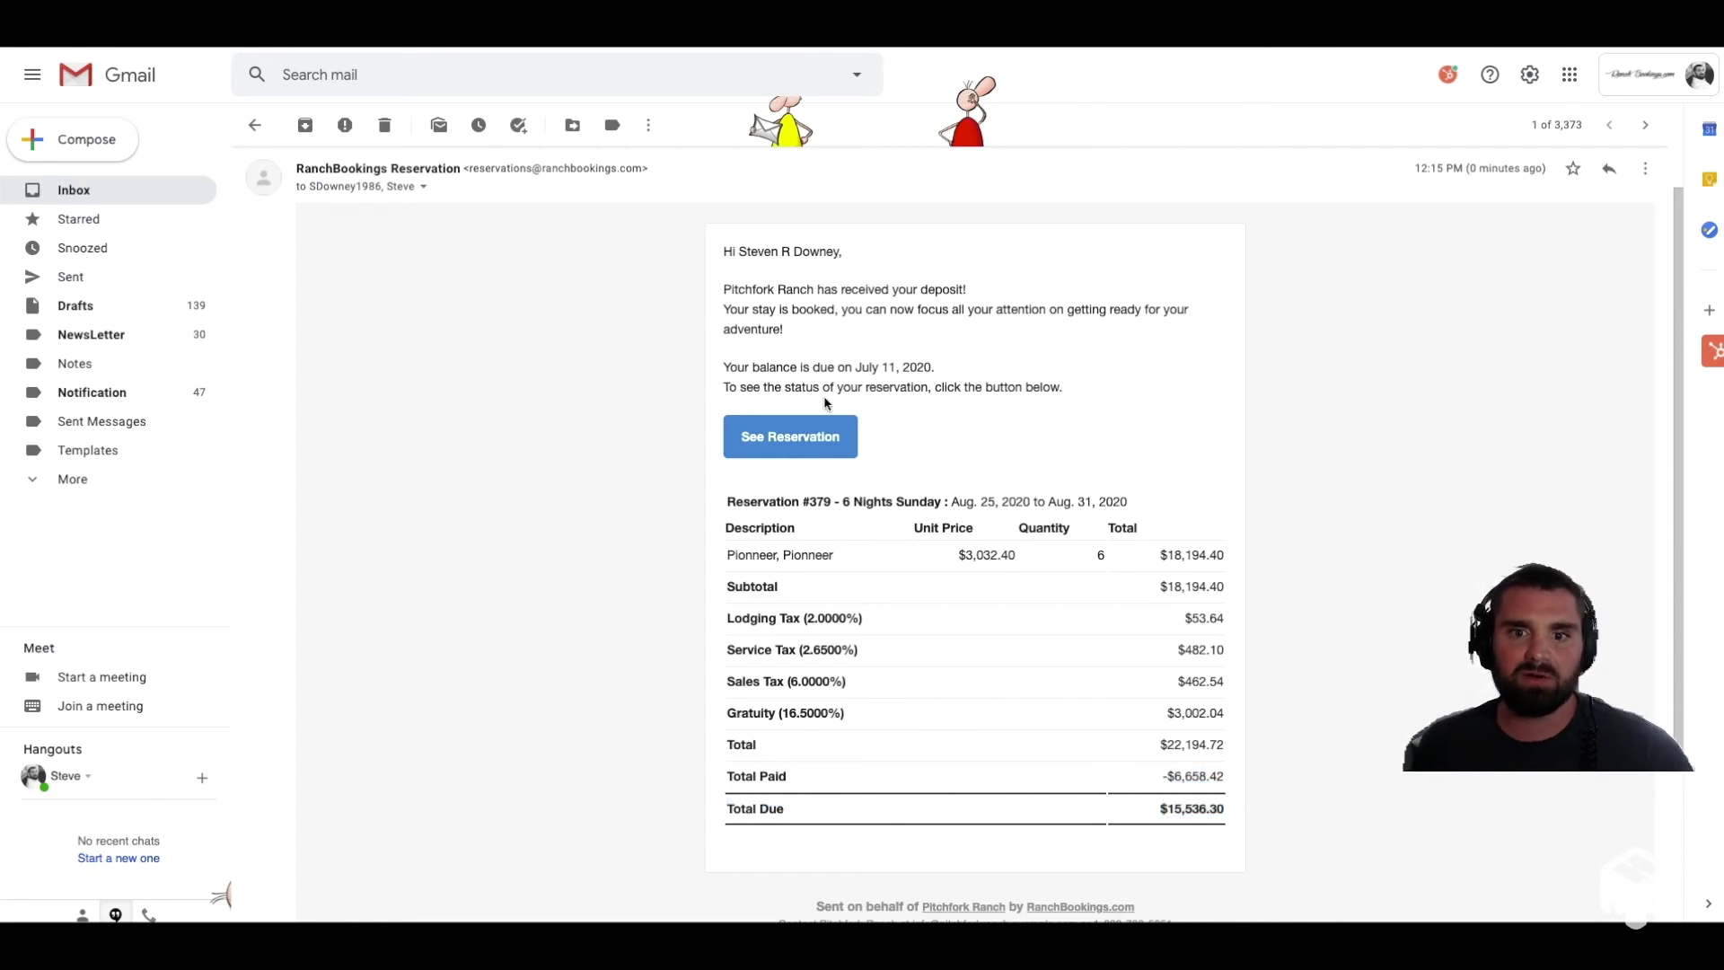
pyautogui.click(795, 446)
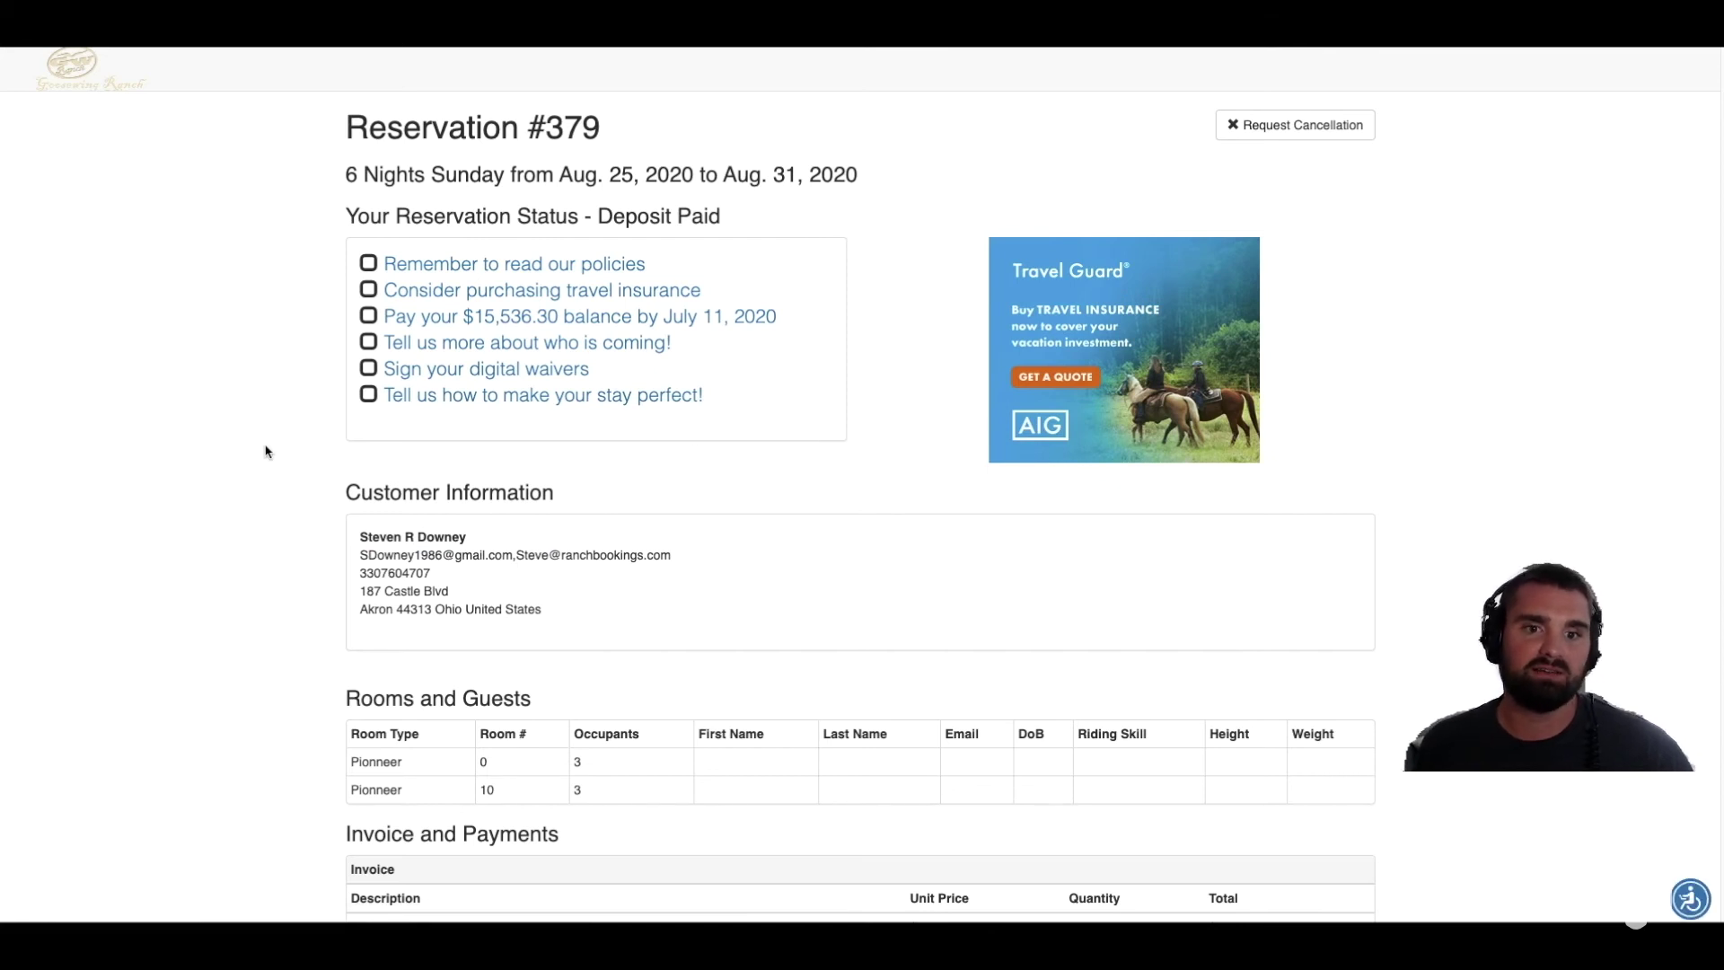
# Step: Look at the Pay your balance page, then return and open the party information form
pyautogui.scroll(-1, 281, 457)
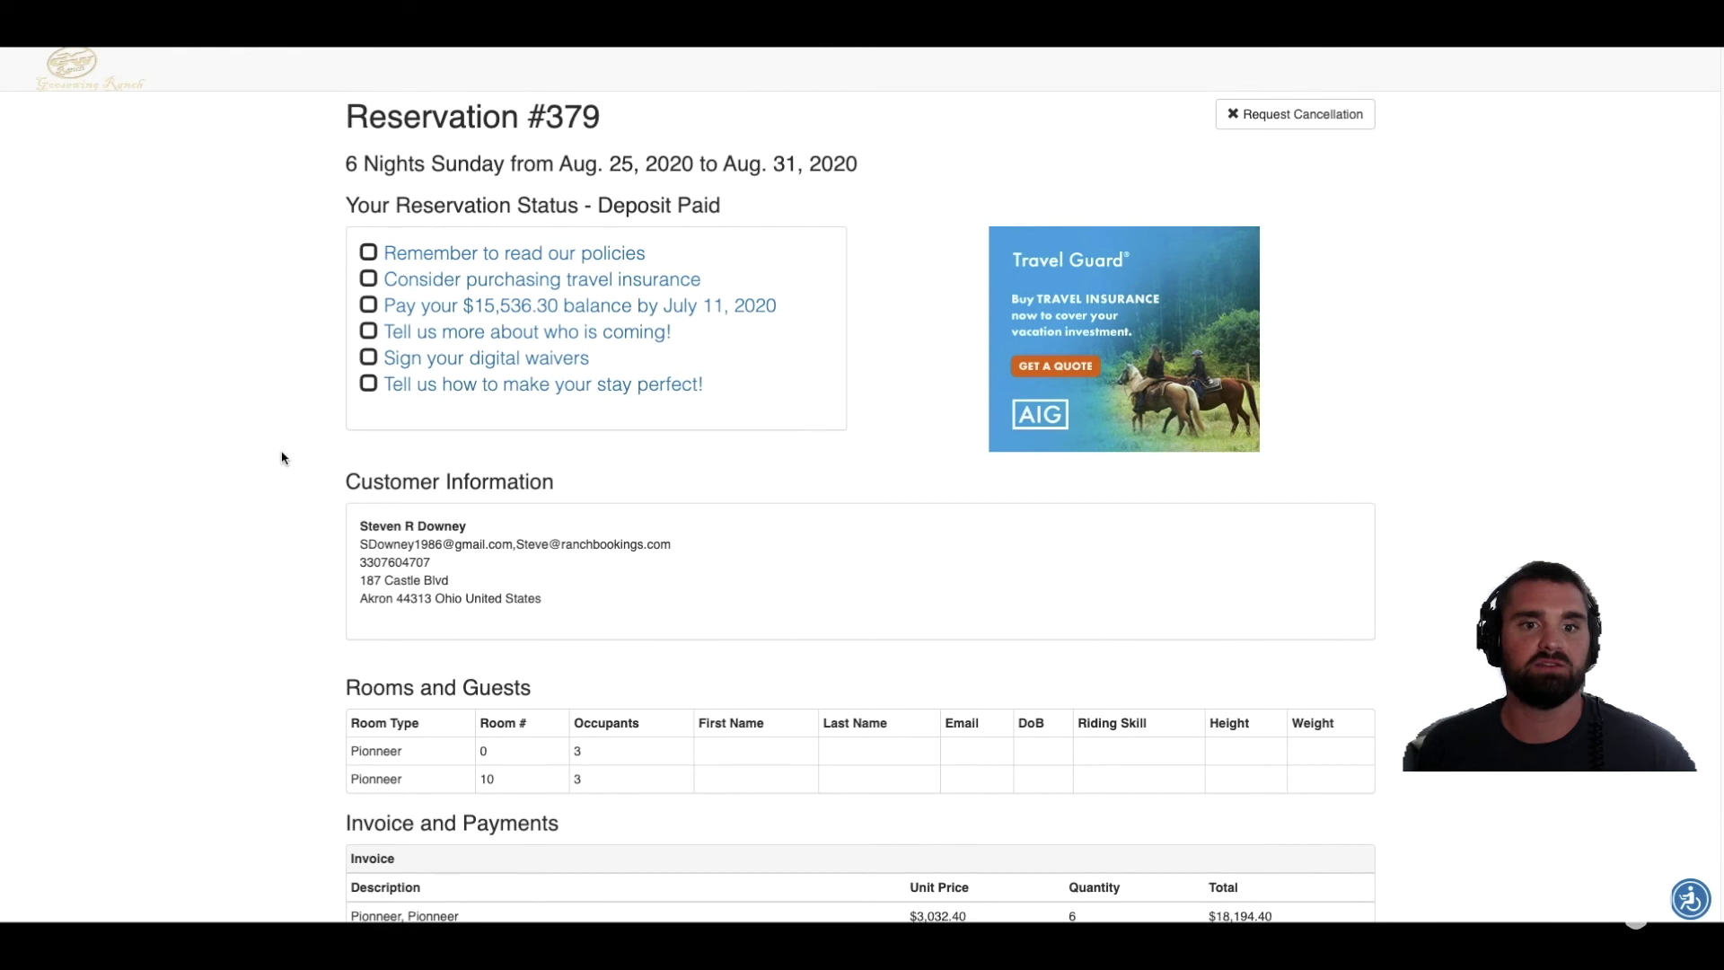
pyautogui.scroll(1, 281, 460)
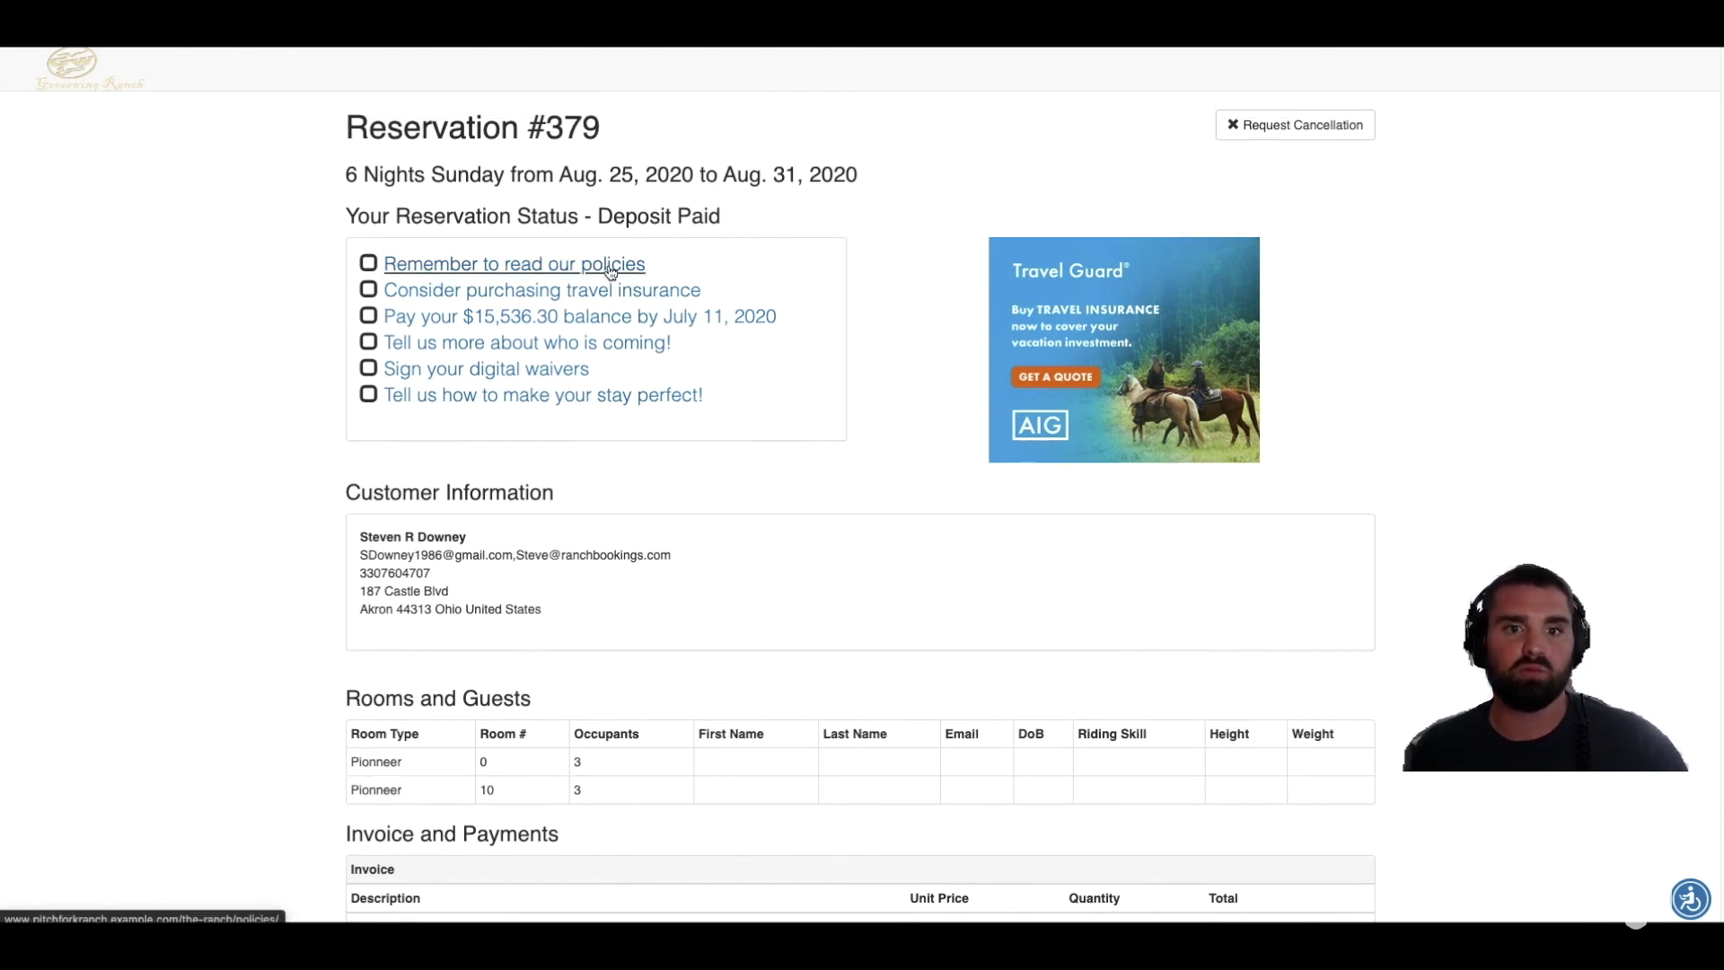
pyautogui.click(654, 322)
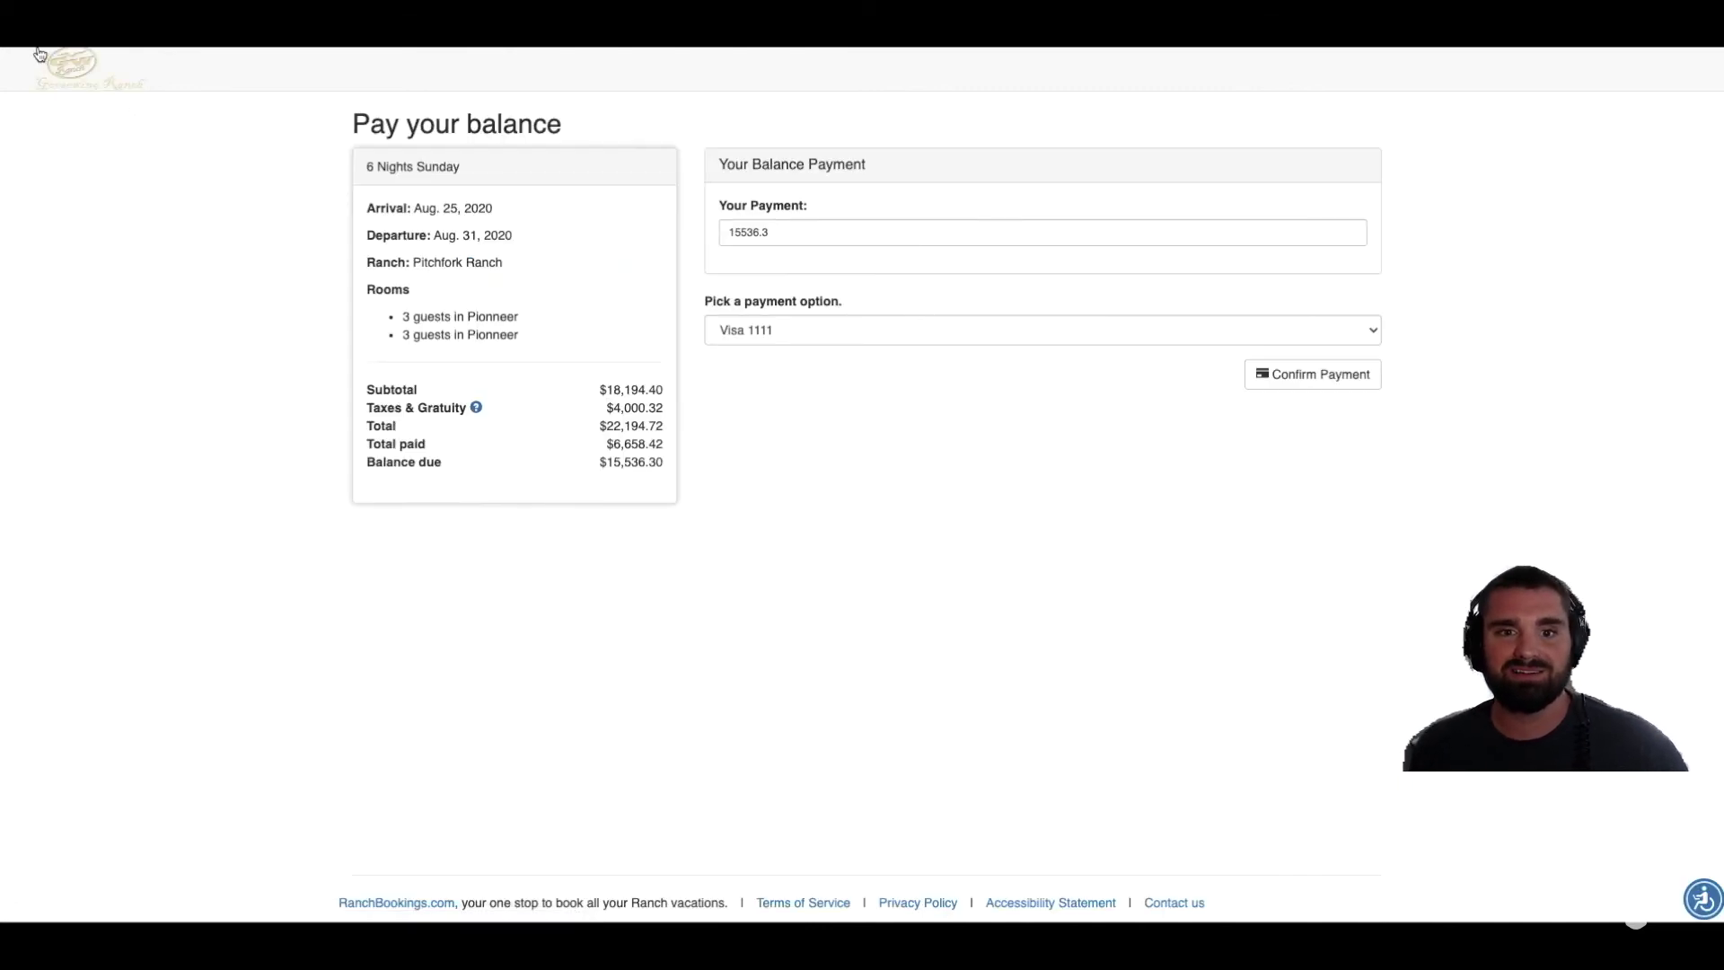
pyautogui.click(72, 65)
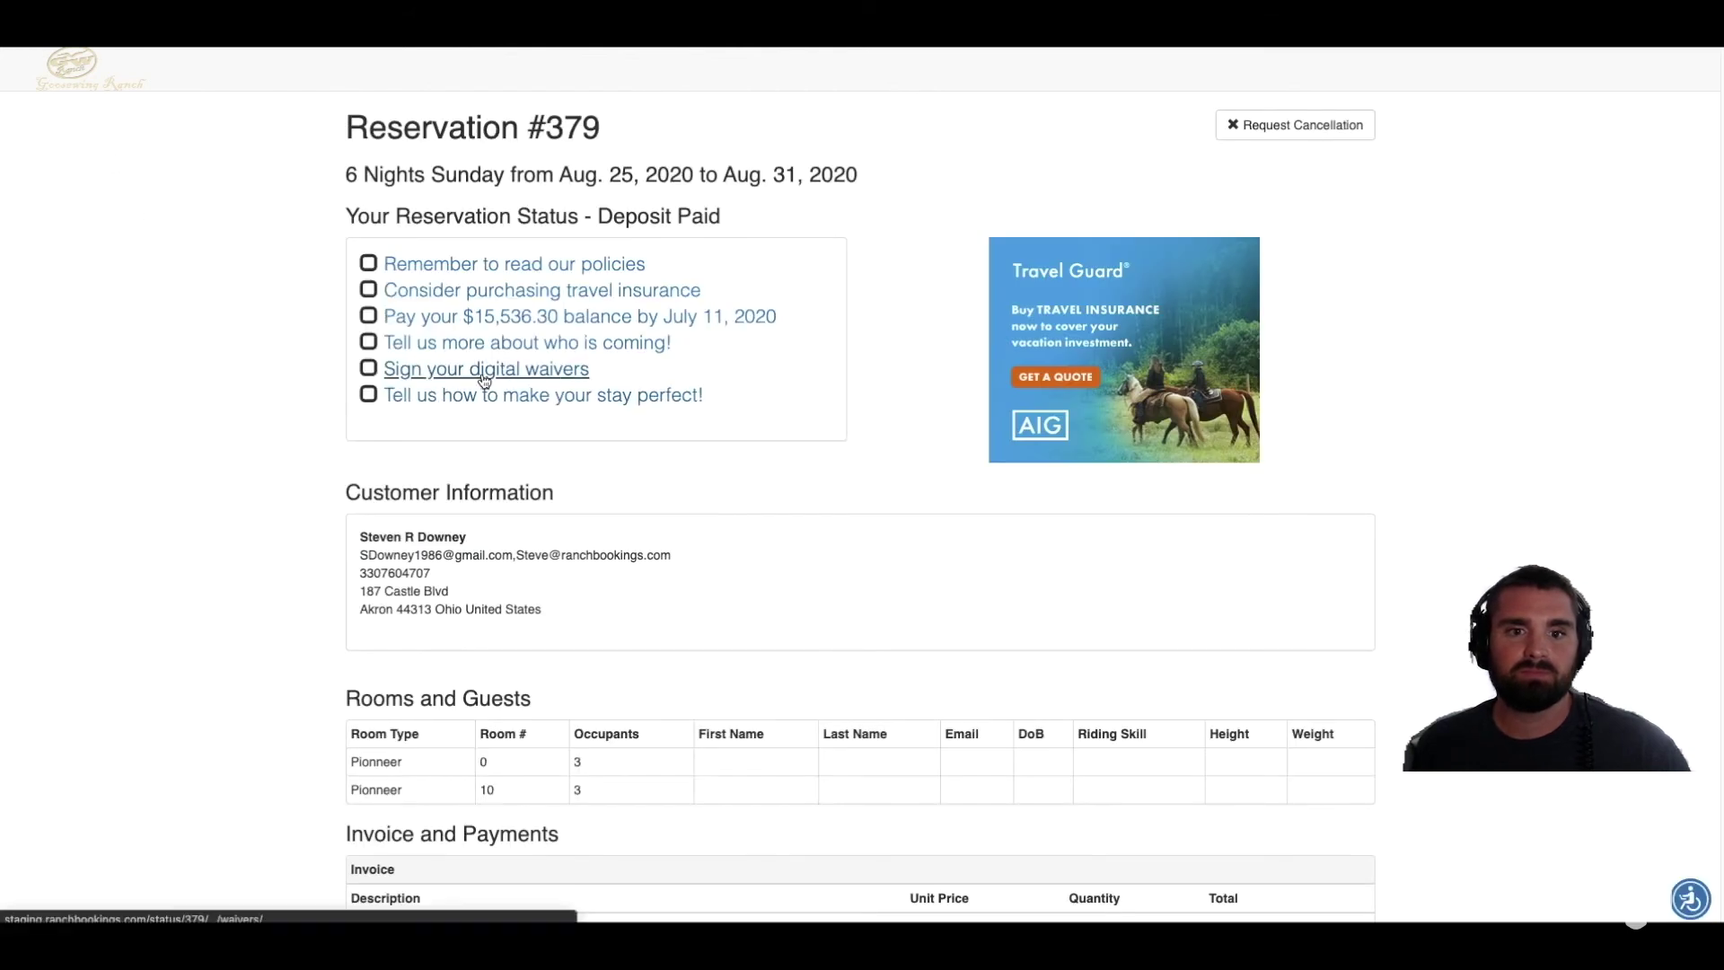
pyautogui.click(514, 353)
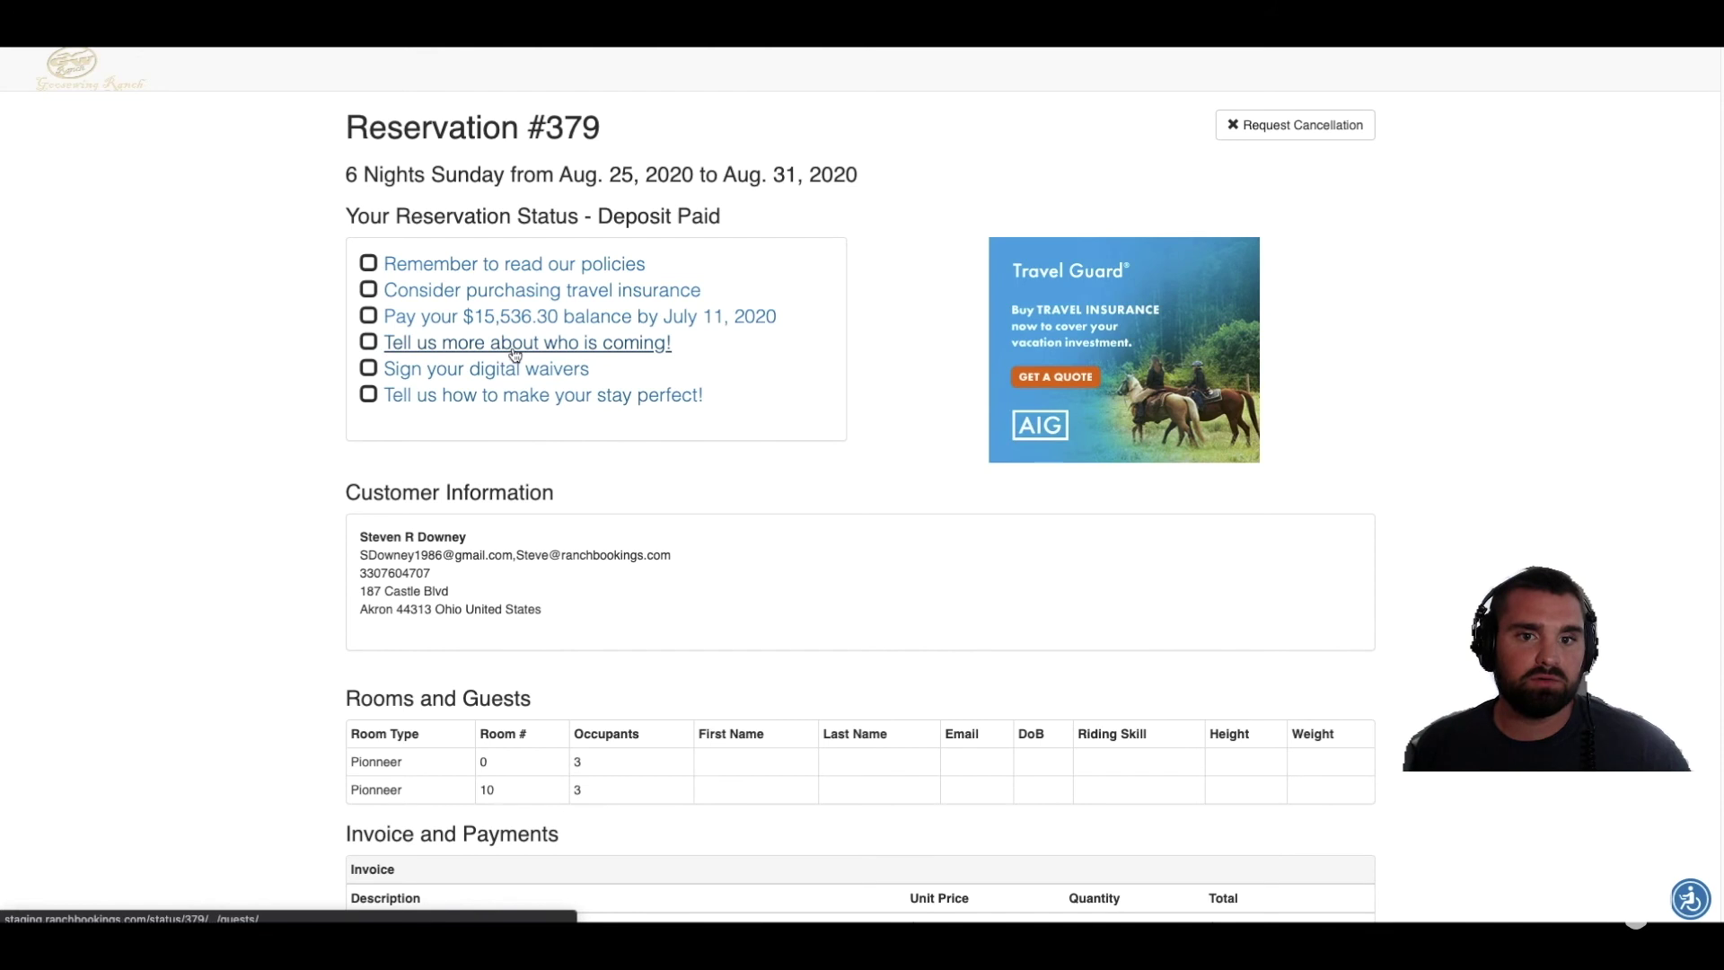
# Step: Autofill and submit the party details, then view the waivers page and go back to the overview
pyautogui.click(569, 261)
pyautogui.click(580, 299)
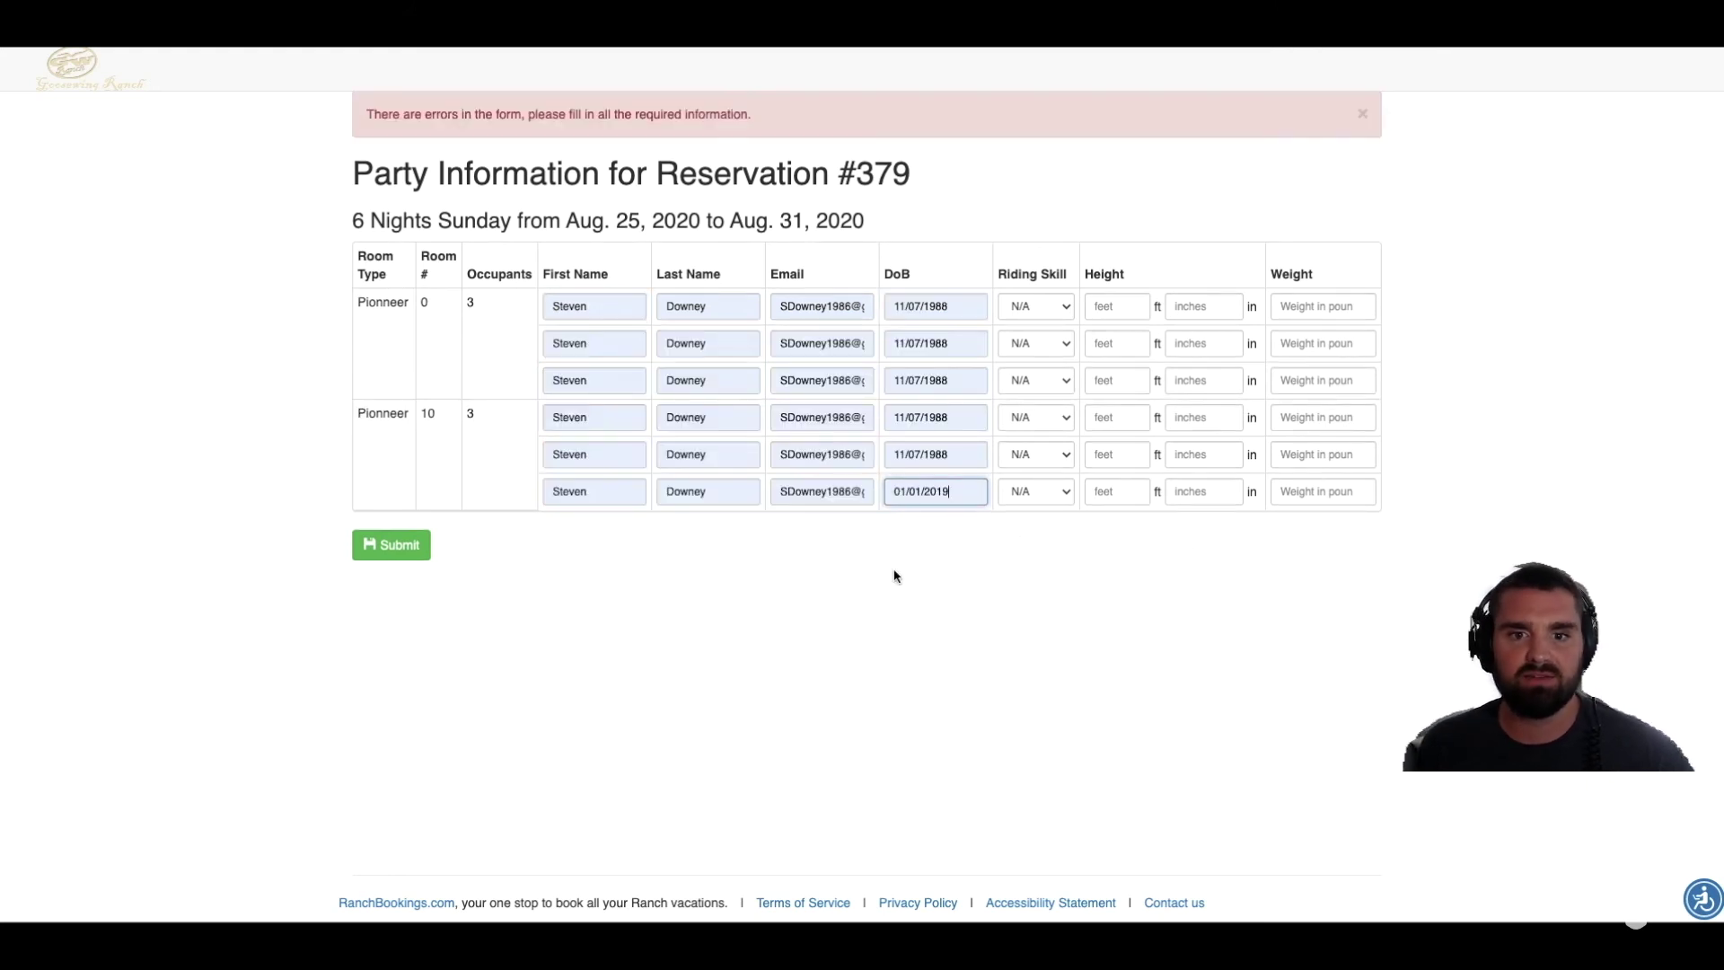
pyautogui.click(427, 554)
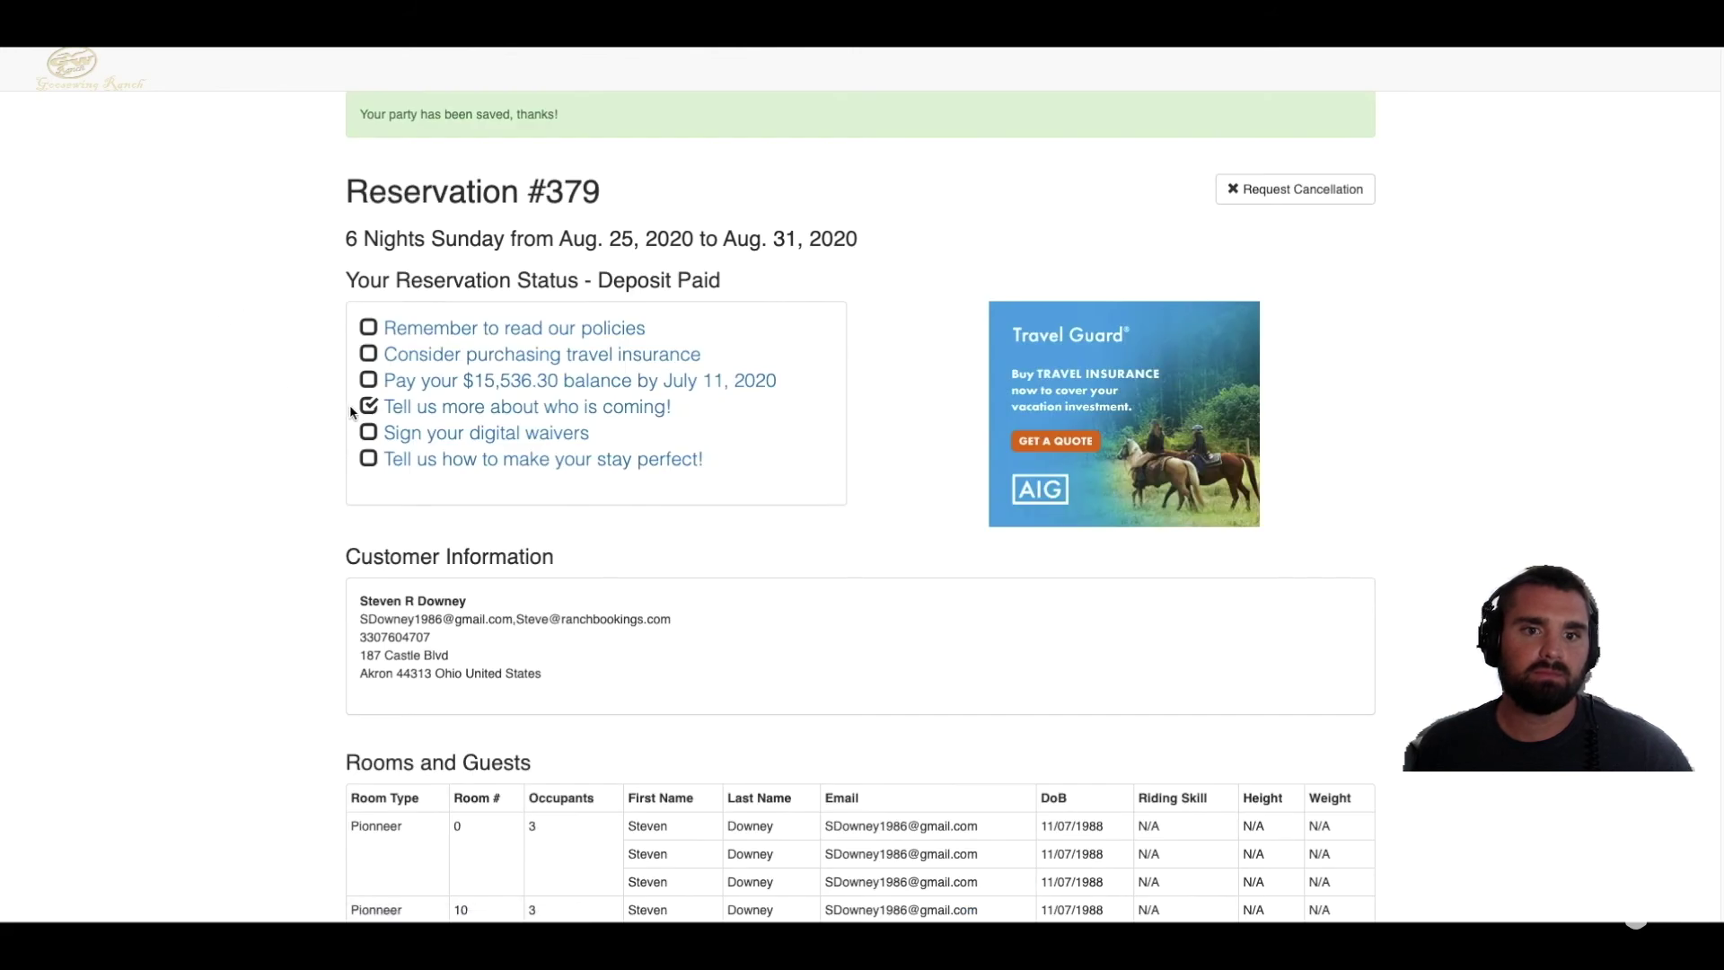
pyautogui.click(518, 435)
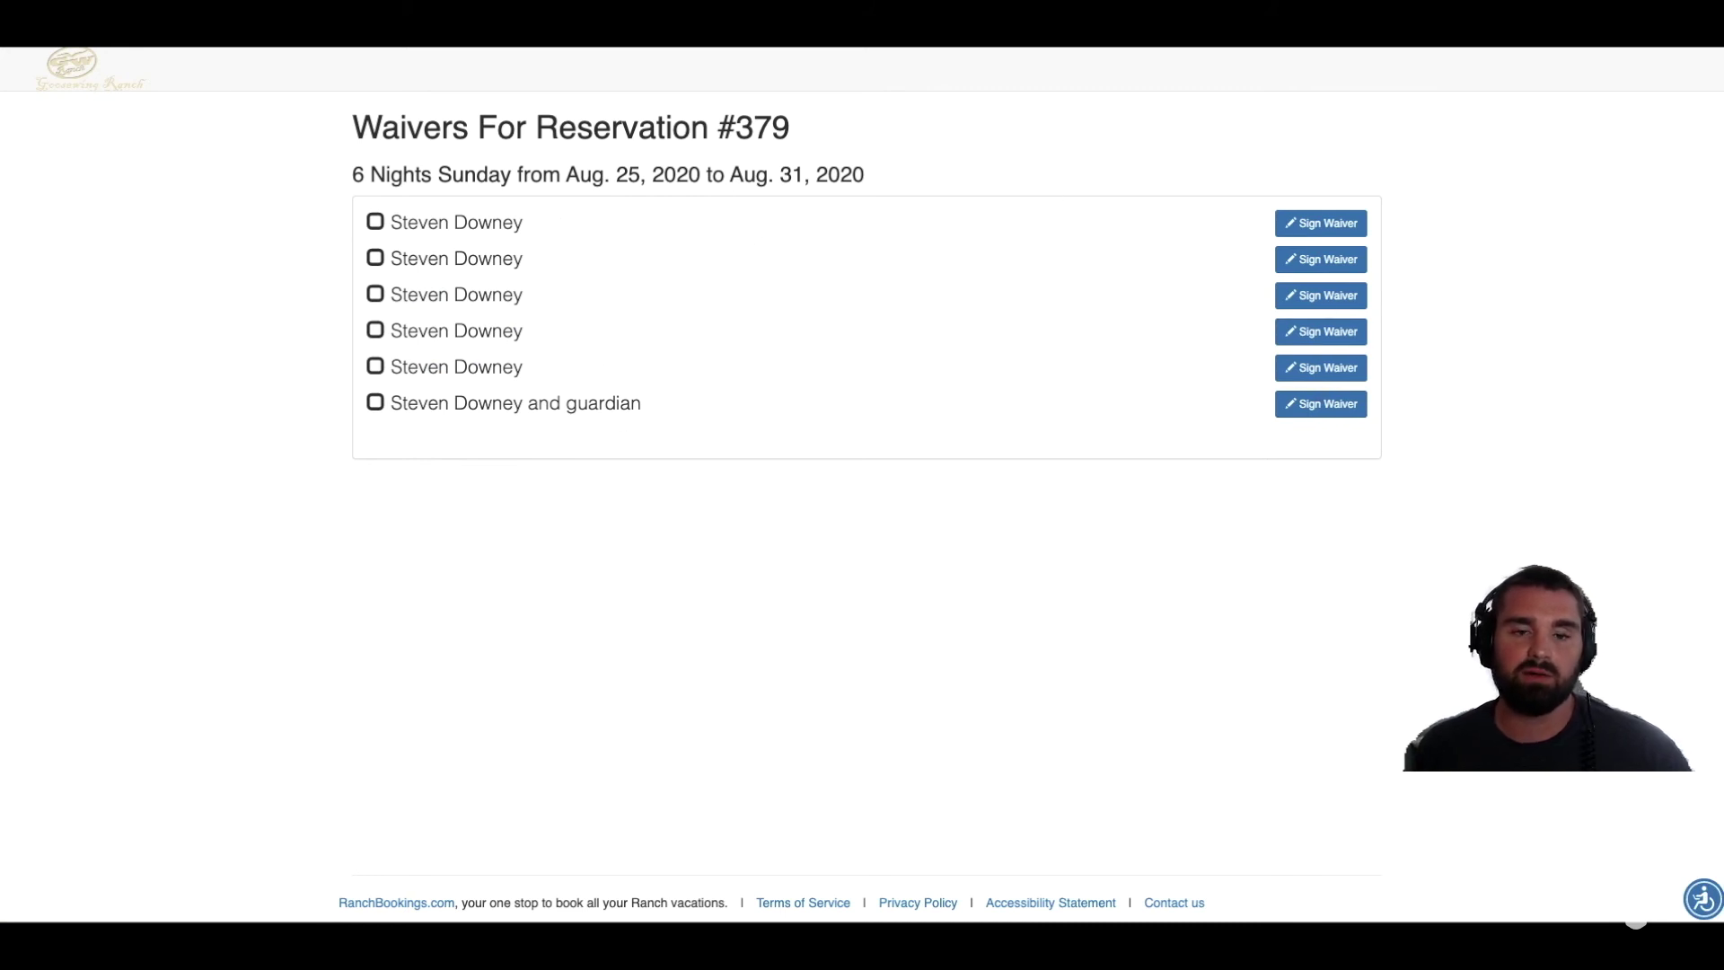
pyautogui.click(20, 32)
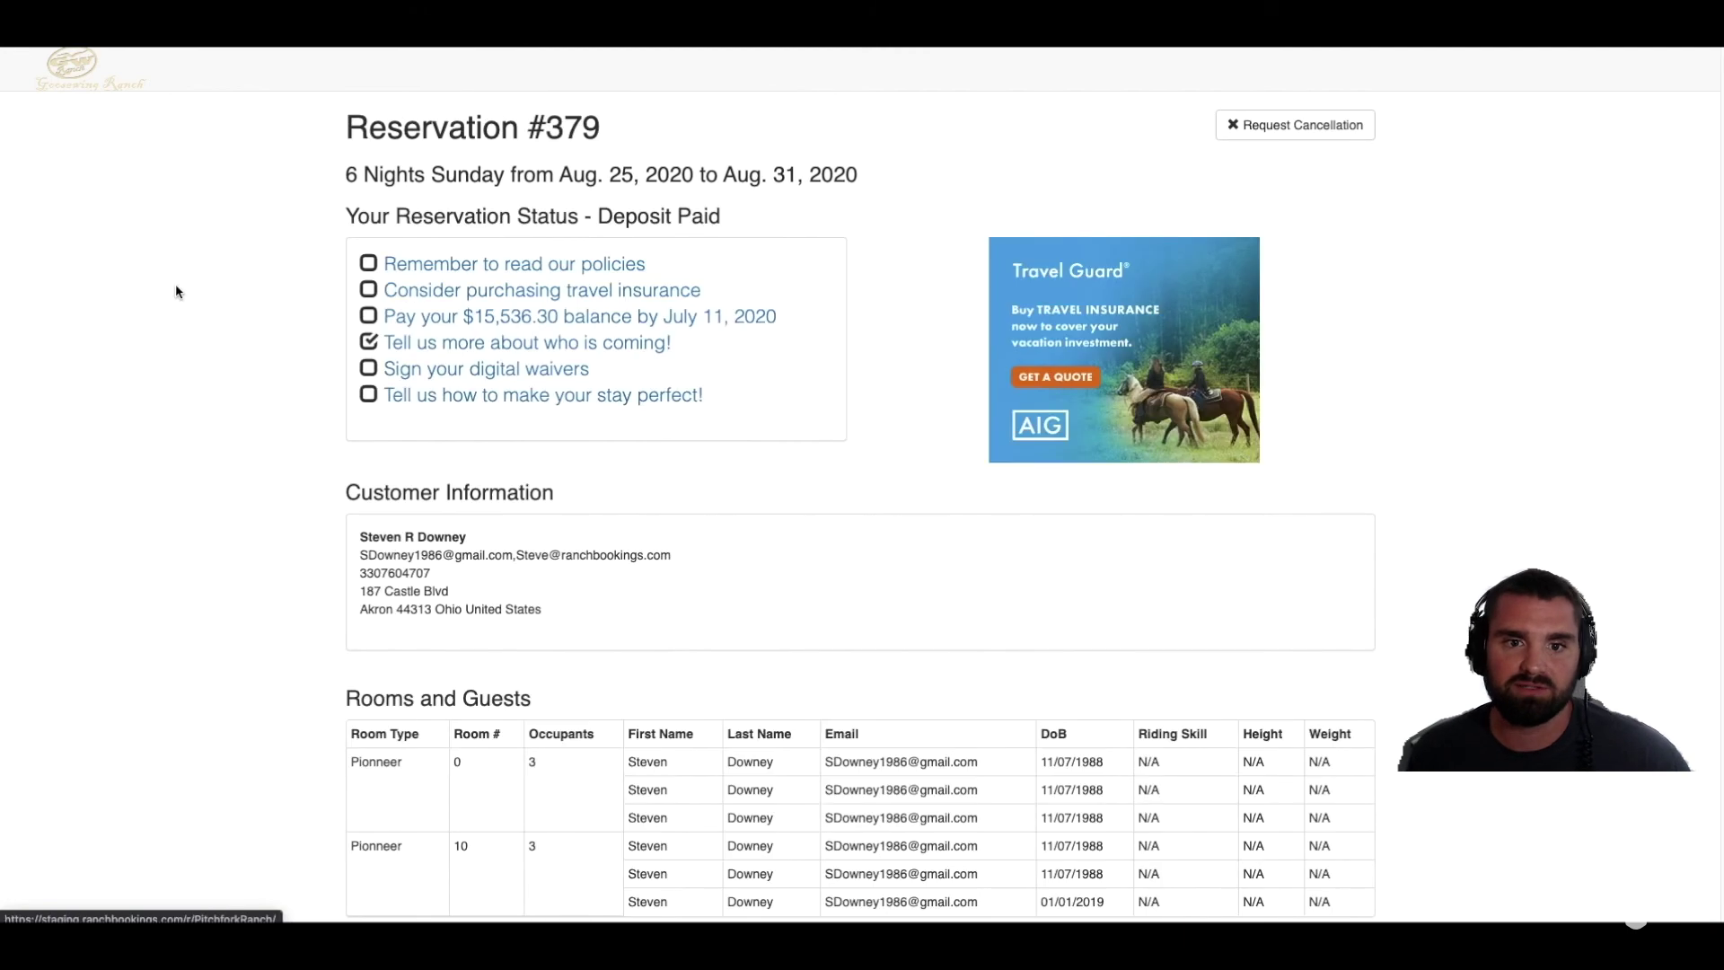
# Step: In the check-in survey, decline airport transport and note the walker and peanut allergy
pyautogui.click(500, 397)
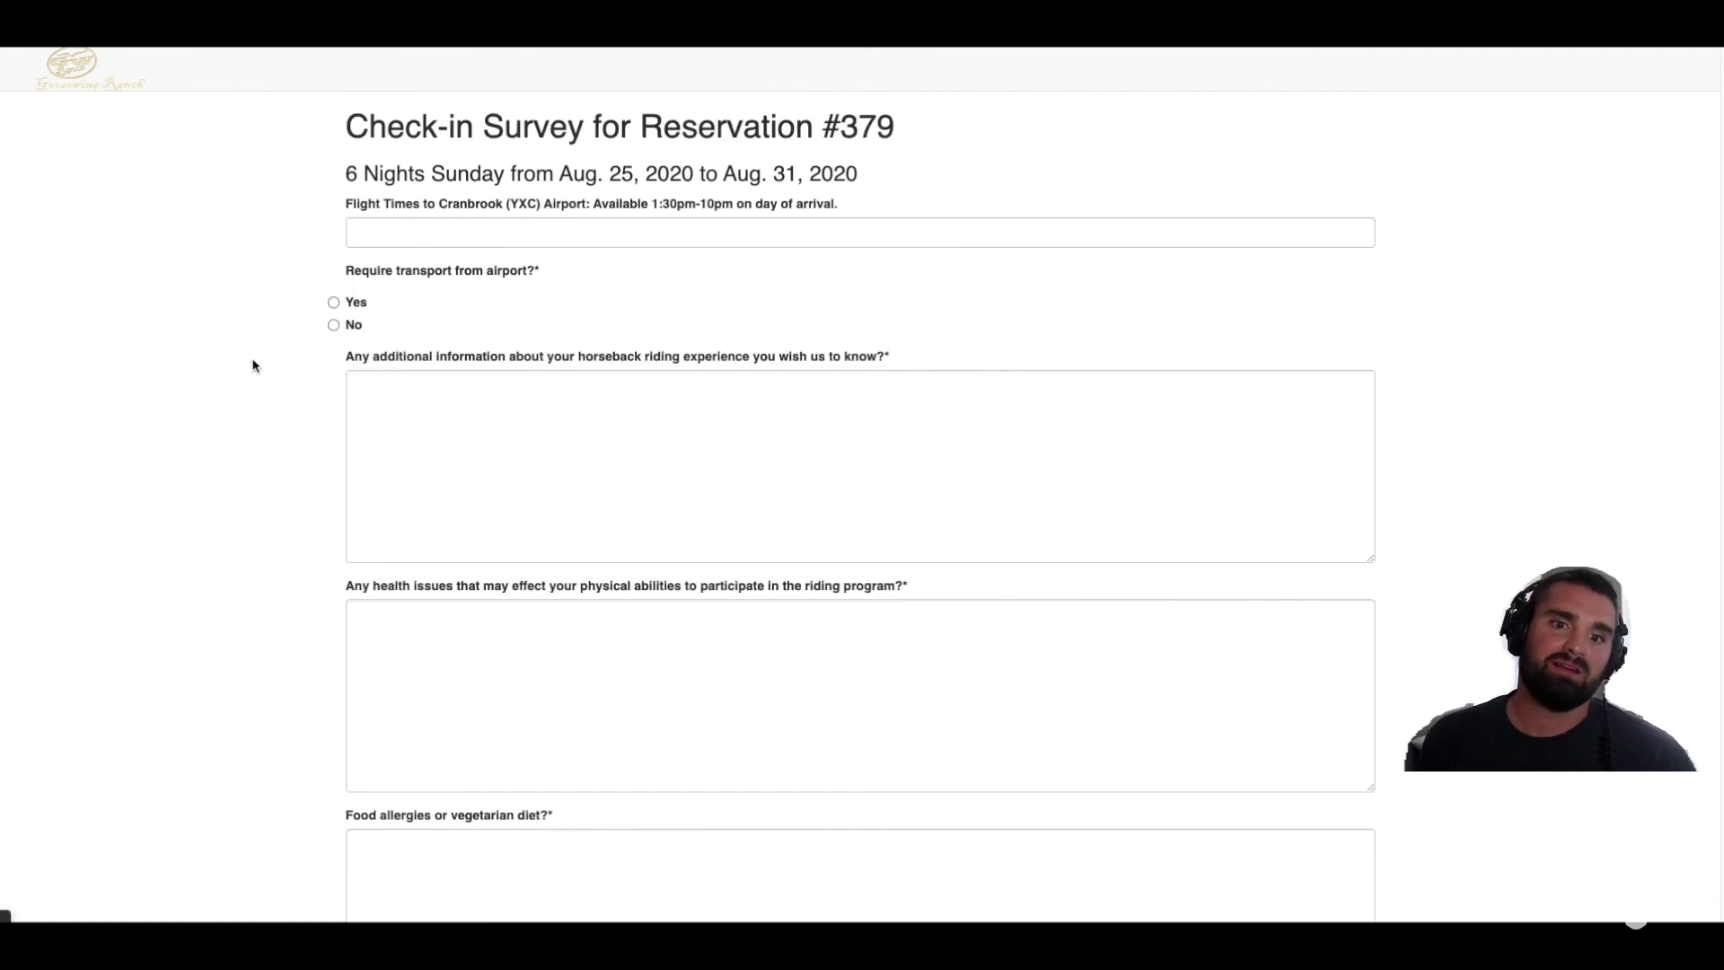
pyautogui.click(333, 324)
pyautogui.scroll(-3, 288, 374)
pyautogui.scroll(-4, 290, 374)
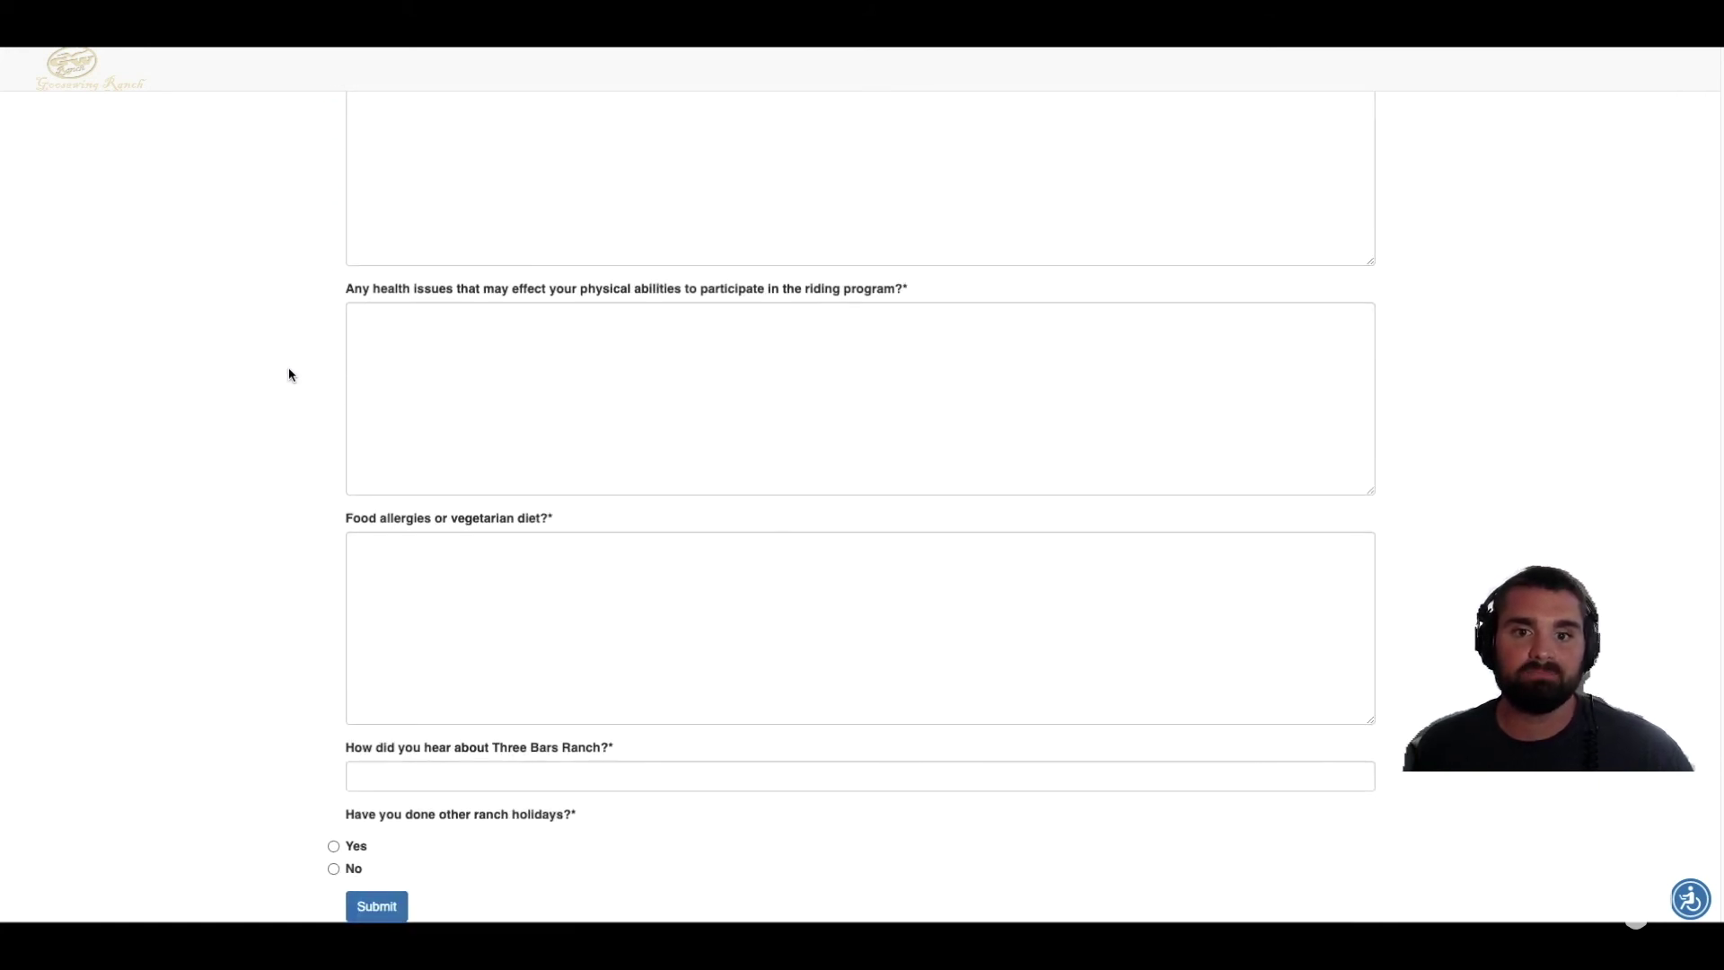
pyautogui.click(507, 365)
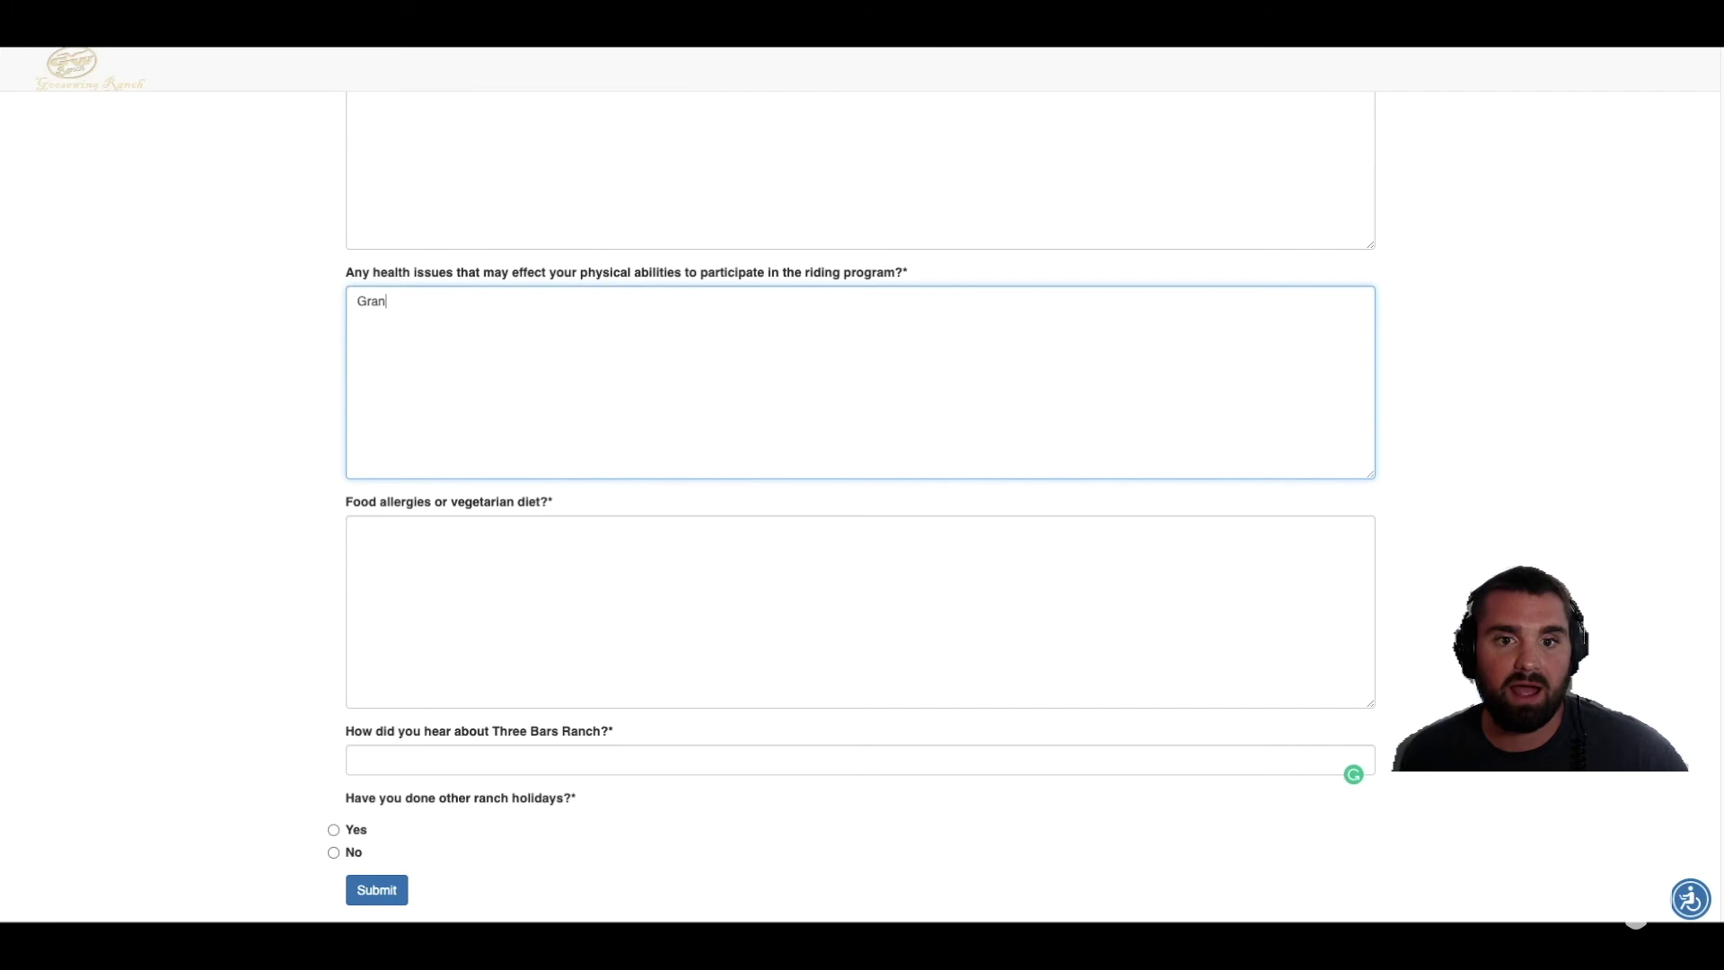
pyautogui.write('Grandpa uses a walker')
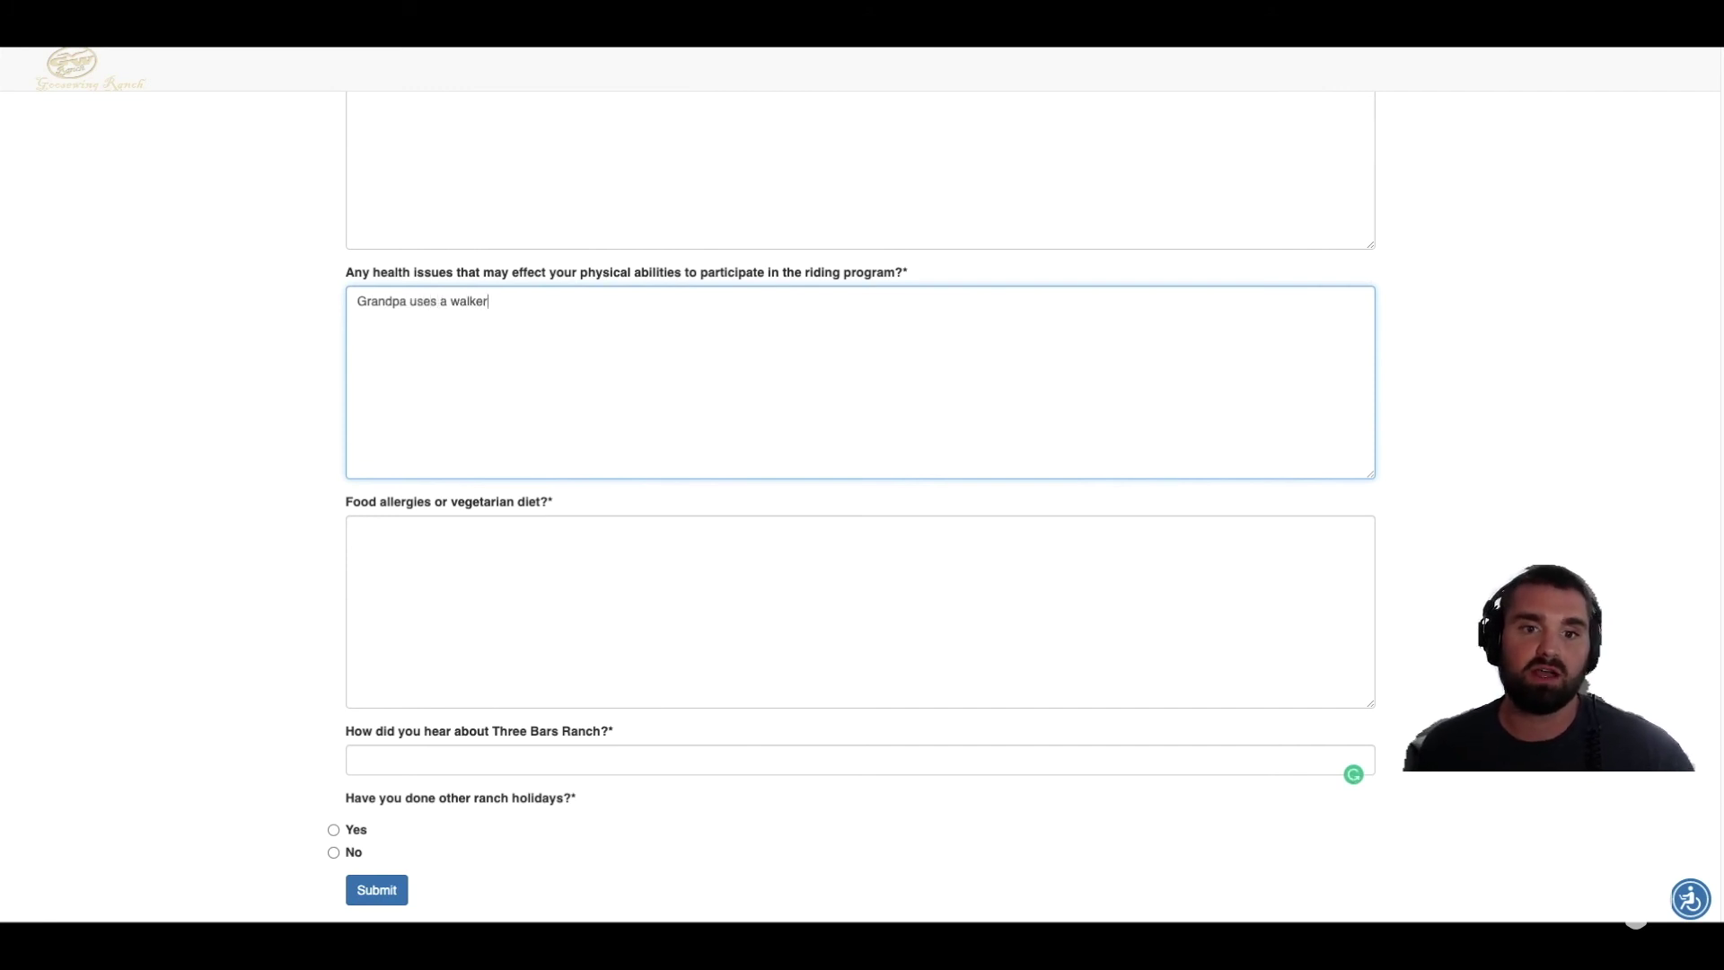
pyautogui.click(531, 613)
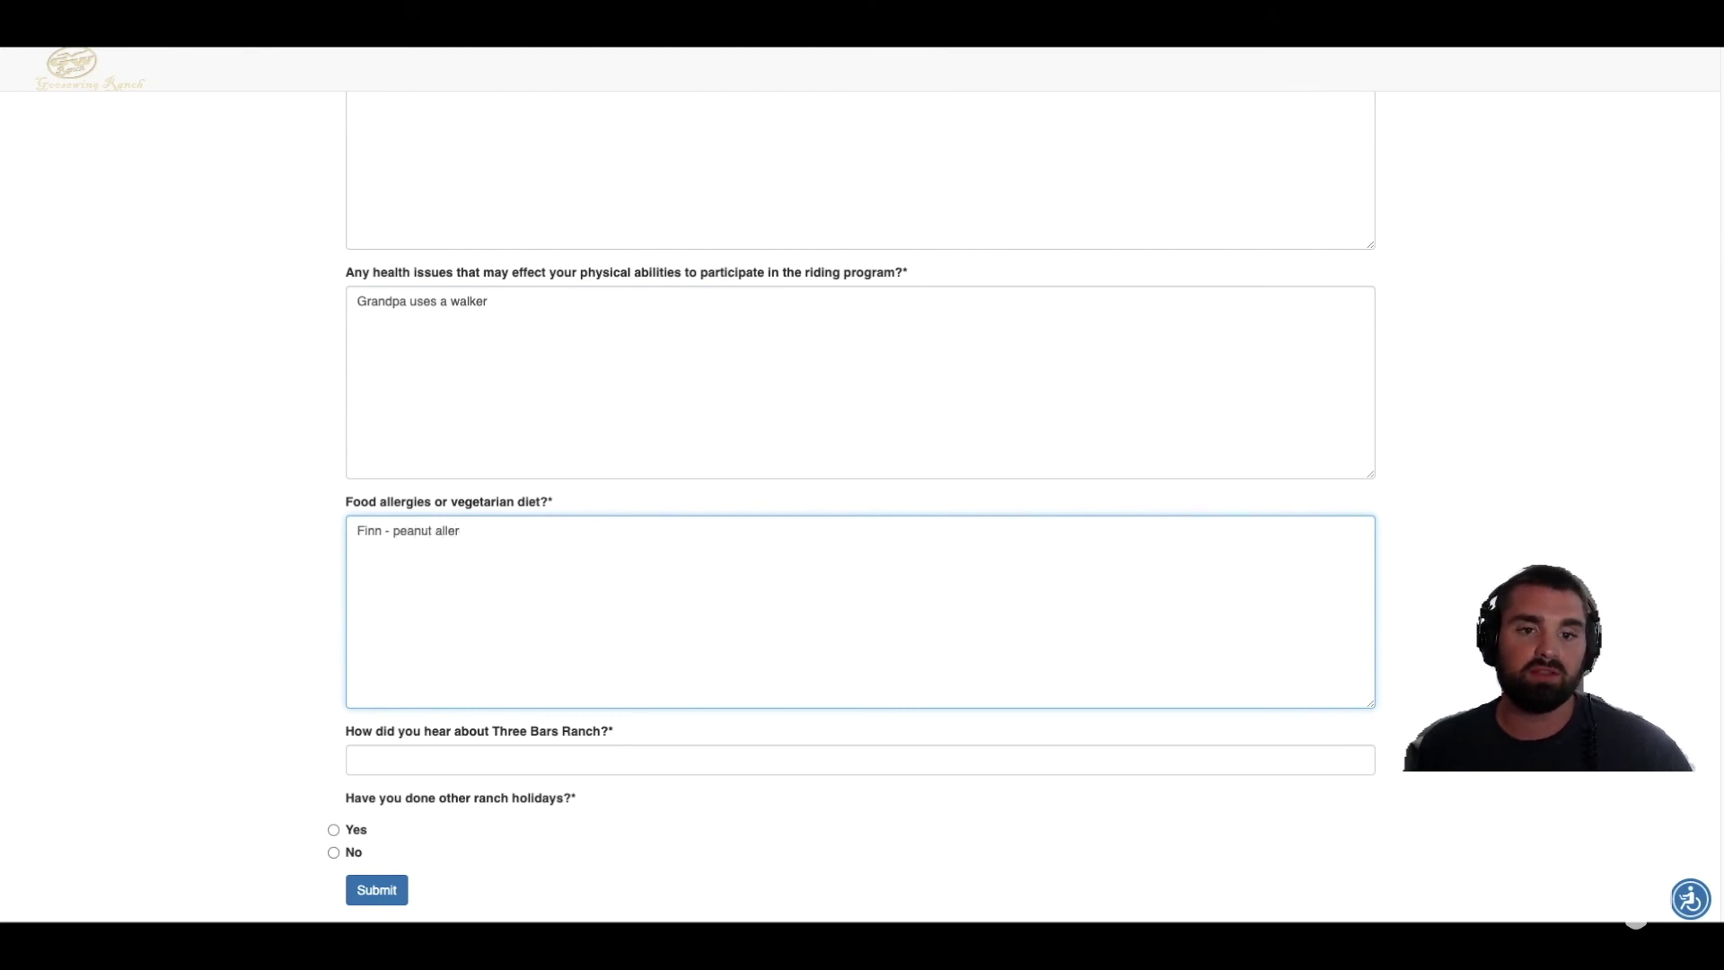
pyautogui.click(219, 552)
# Step: Answer the referral, no previous ranch holidays and riding experience questions, then submit the survey
pyautogui.scroll(-3, 224, 552)
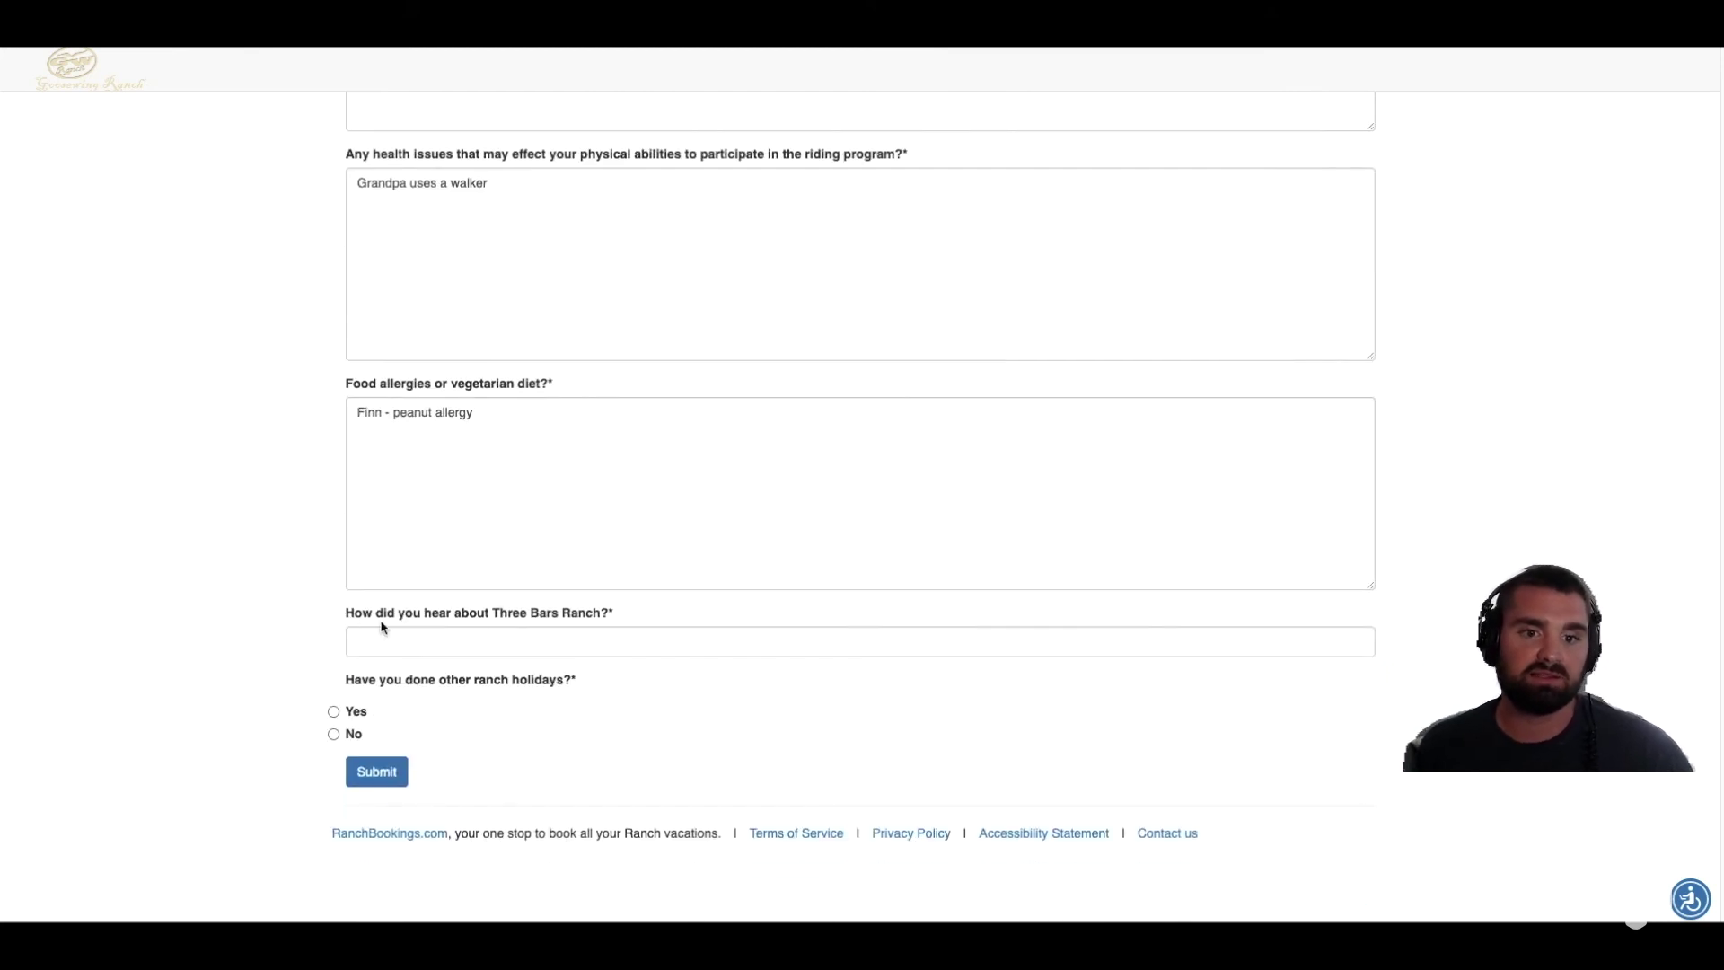
pyautogui.click(600, 634)
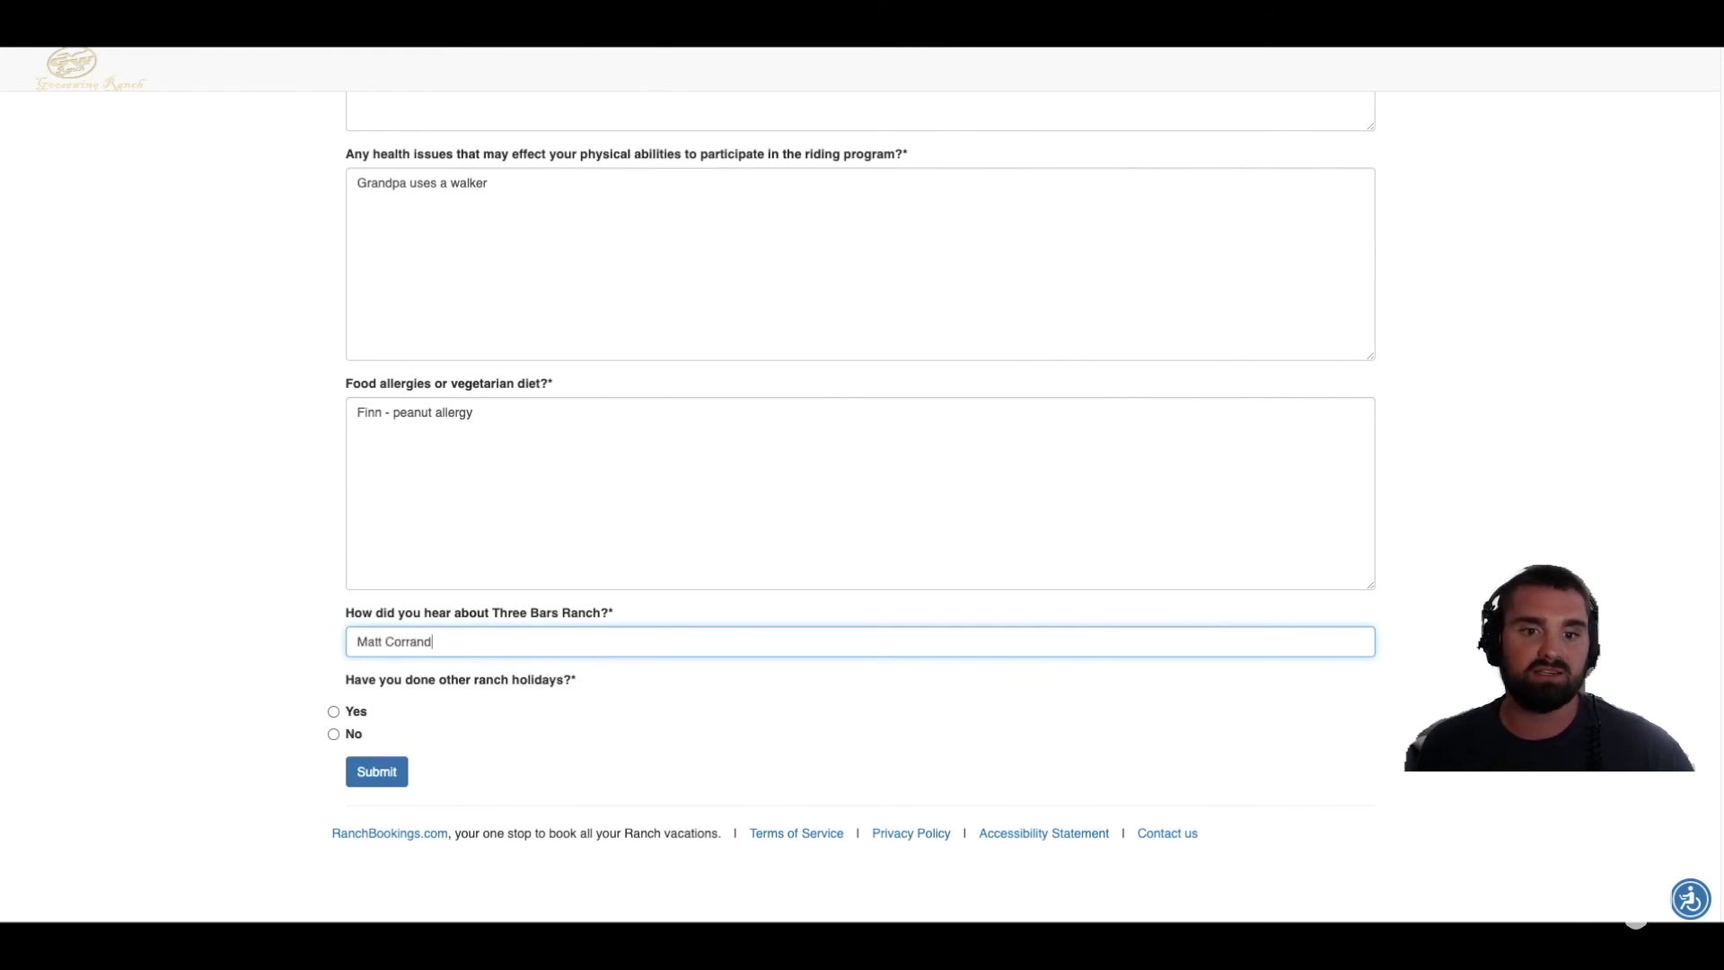
pyautogui.scroll(-2, 426, 710)
pyautogui.click(333, 645)
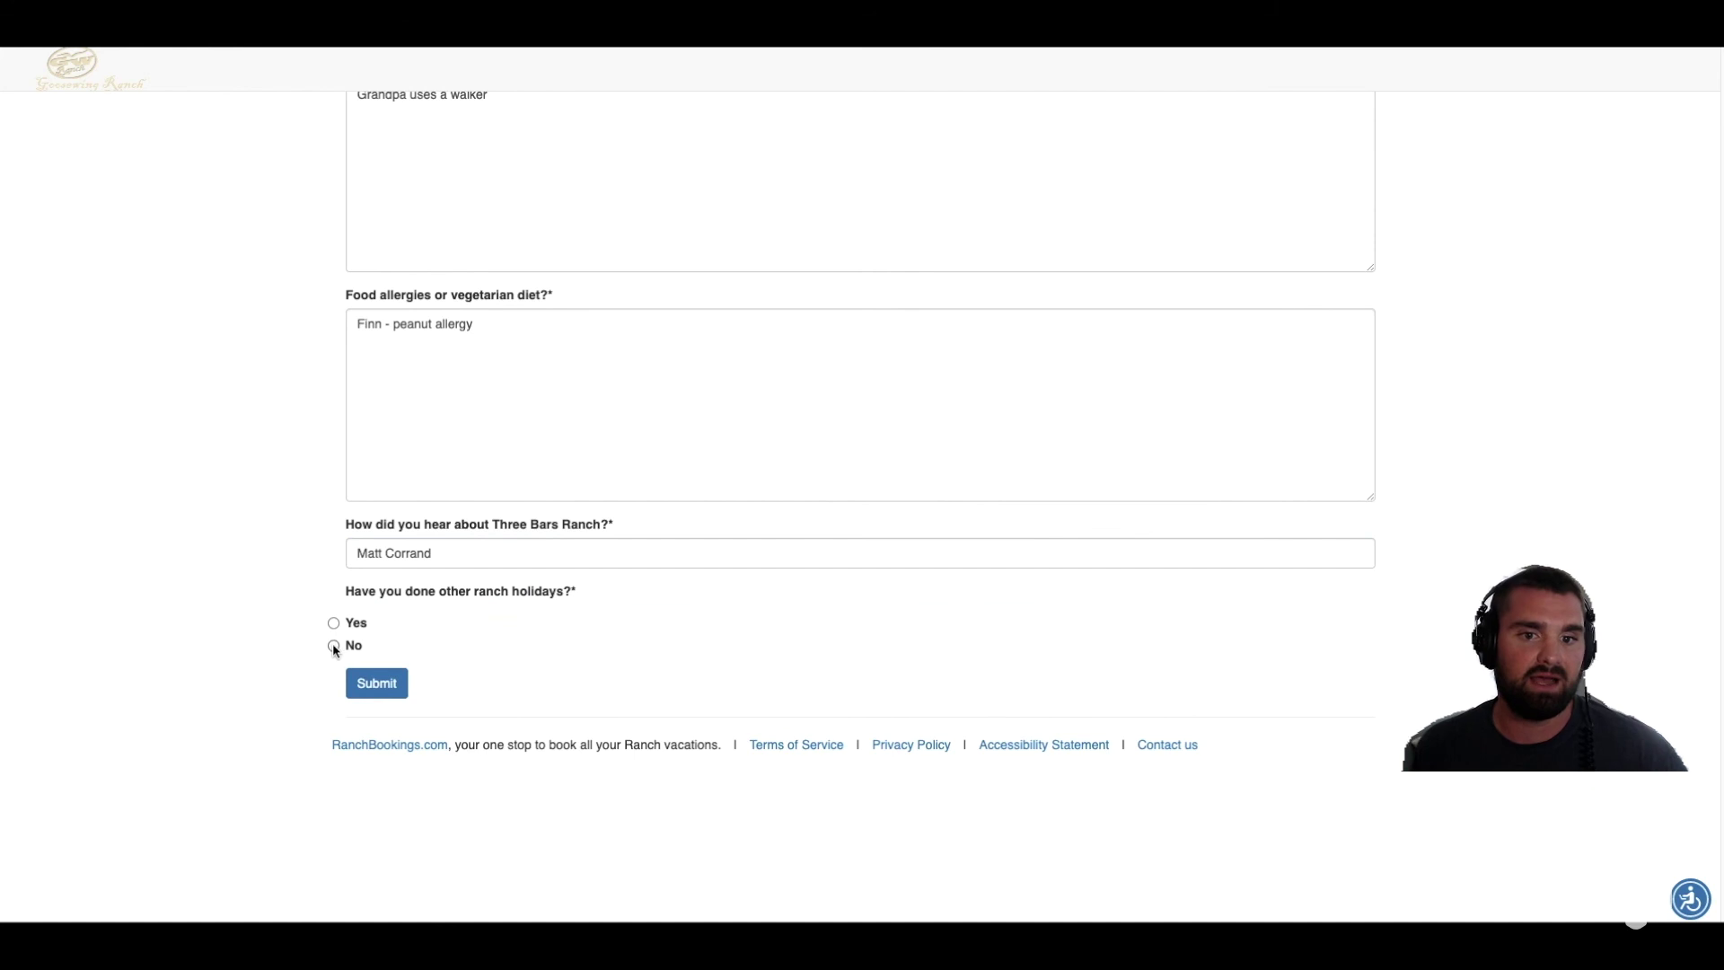
pyautogui.click(375, 684)
pyautogui.click(488, 439)
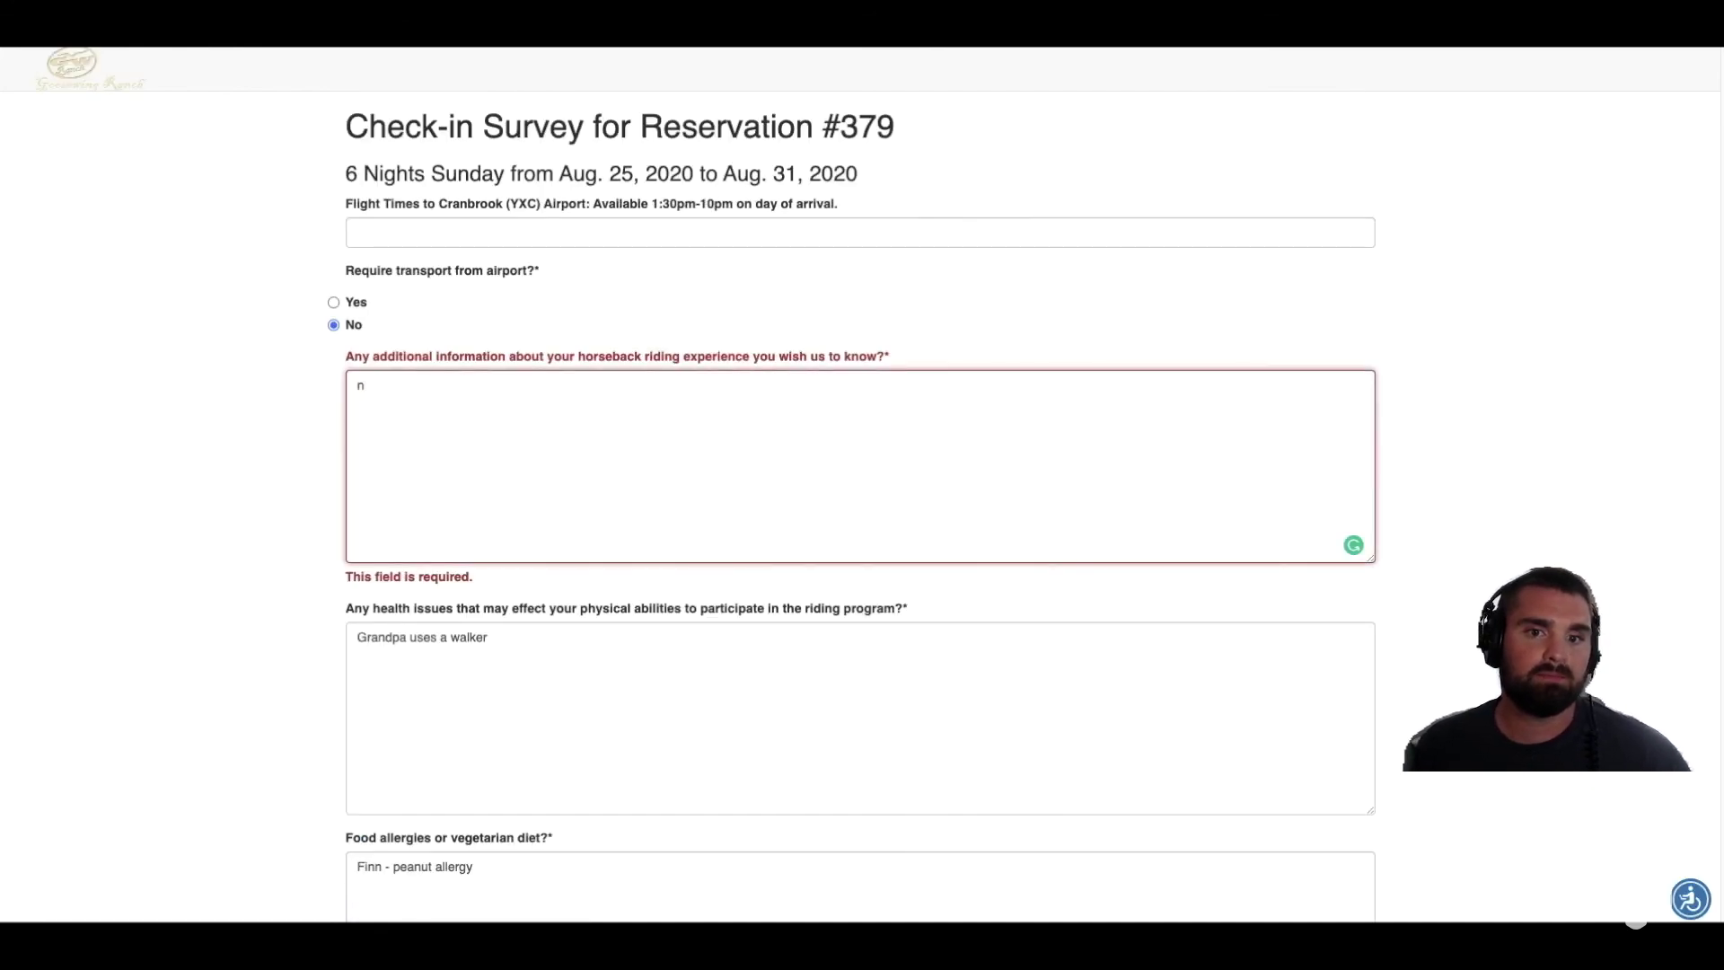
pyautogui.scroll(-4, 253, 502)
pyautogui.click(389, 849)
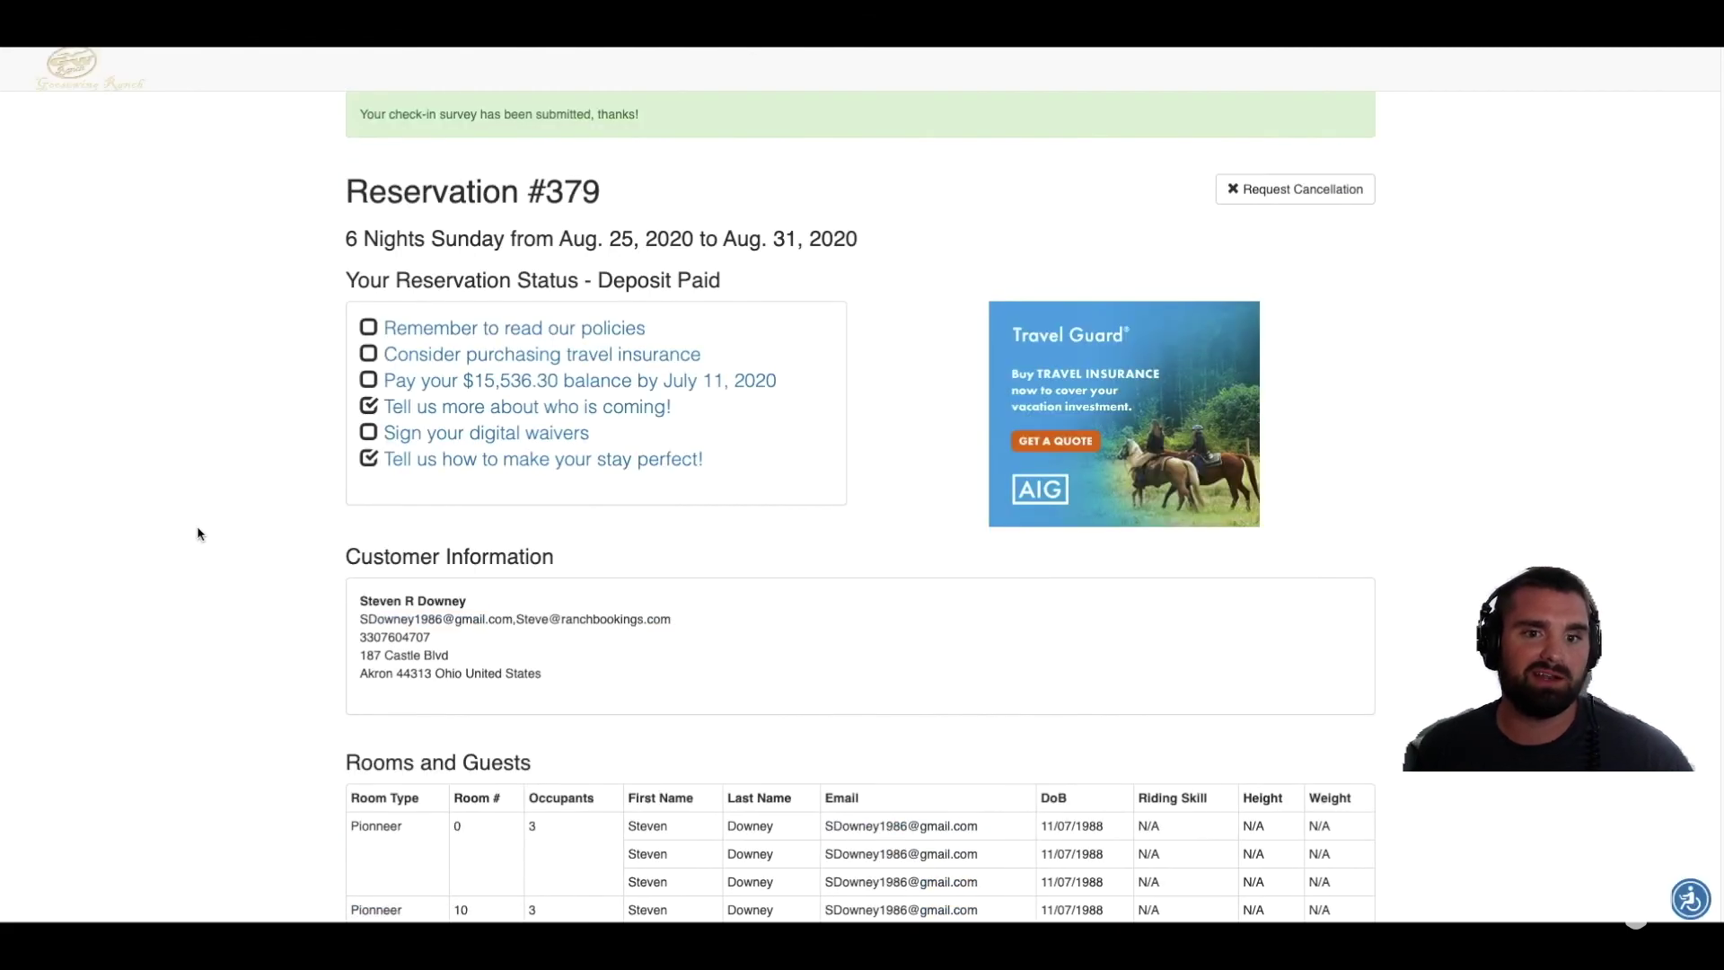
pyautogui.scroll(-1, 198, 534)
pyautogui.scroll(-4, 200, 534)
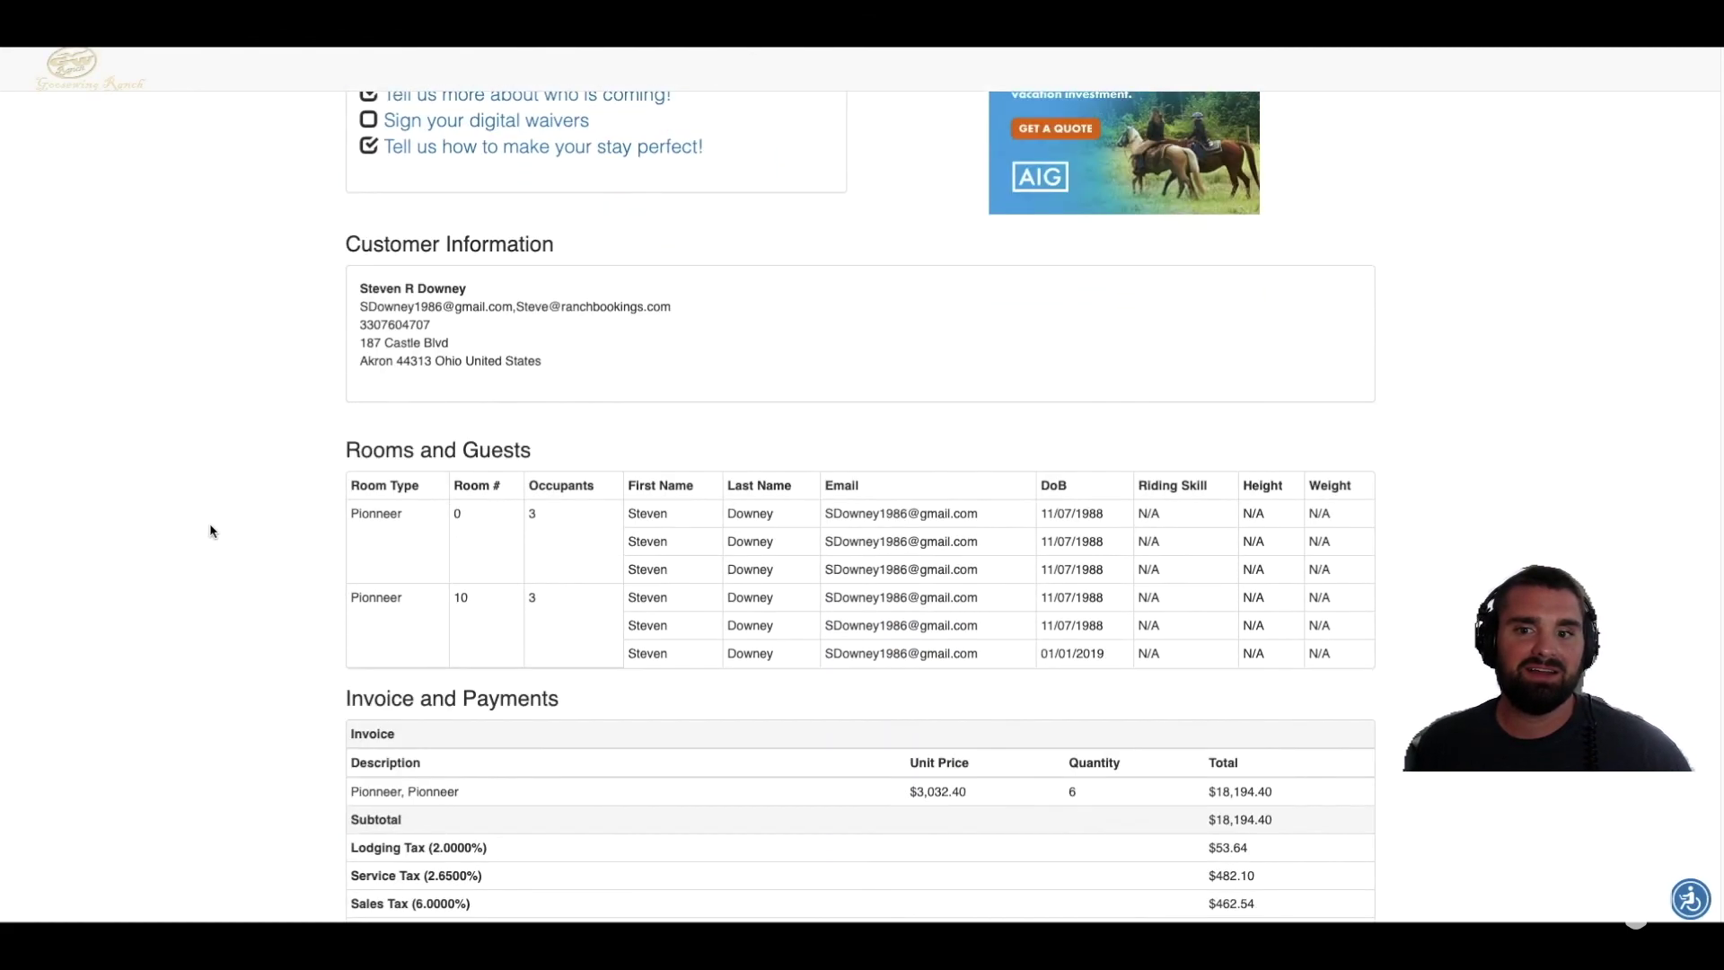
pyautogui.scroll(-1, 250, 521)
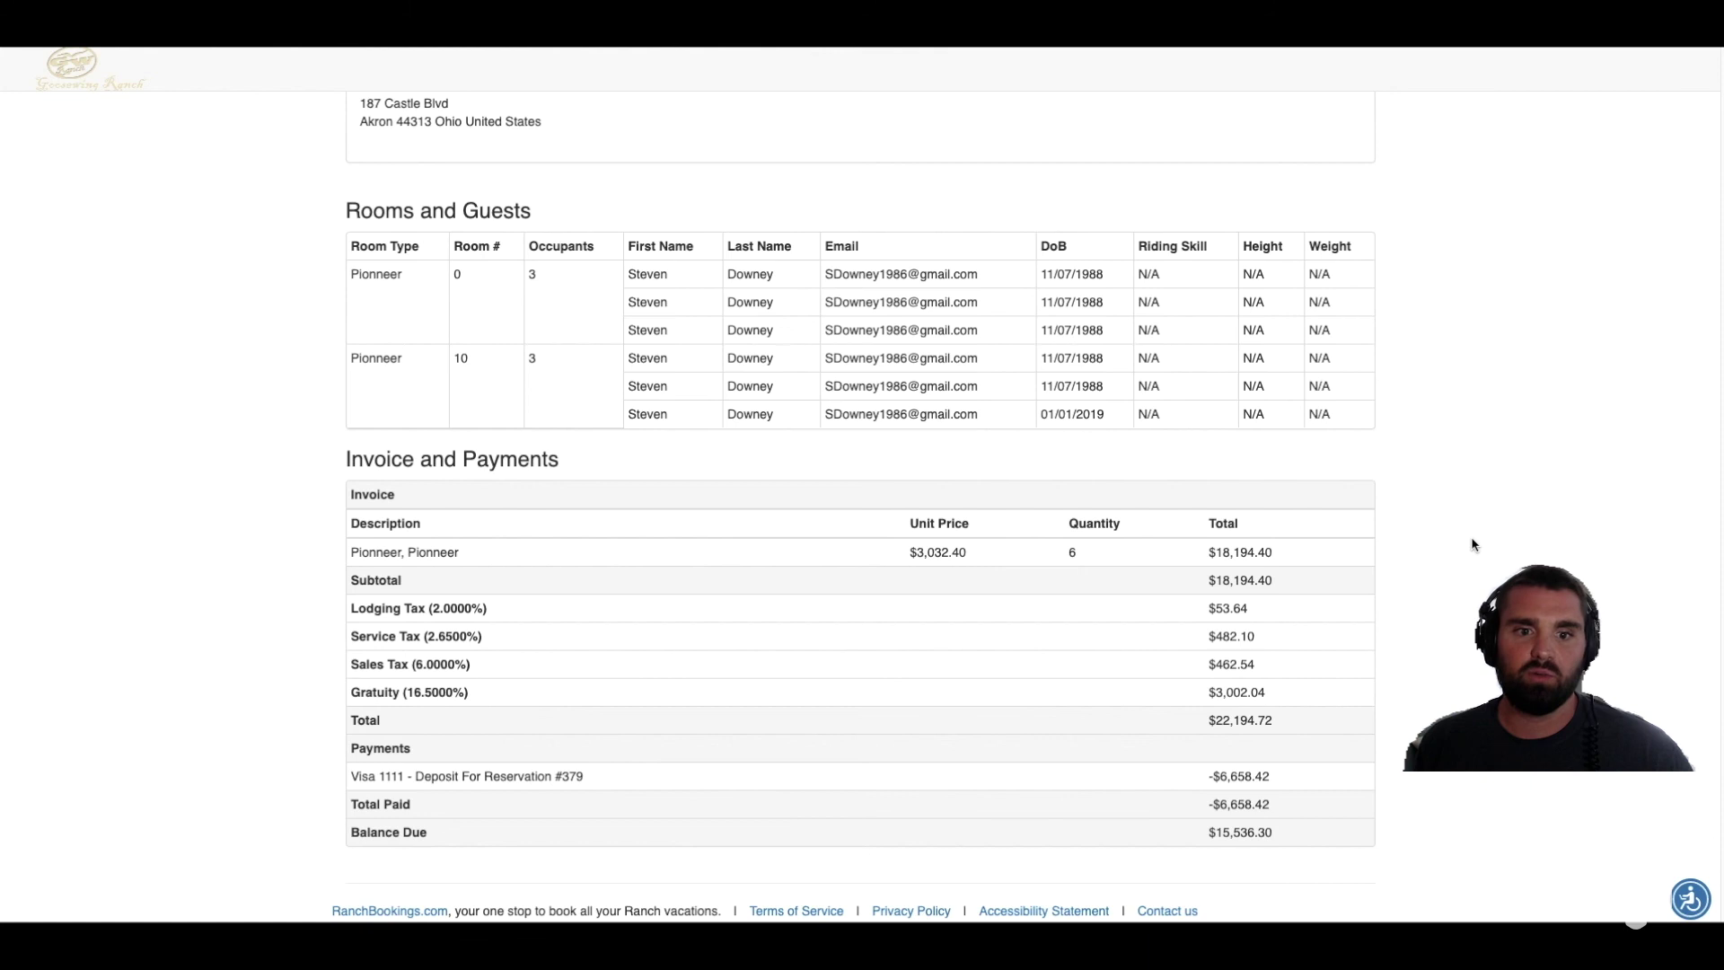
pyautogui.scroll(3, 1472, 545)
pyautogui.scroll(4, 1463, 554)
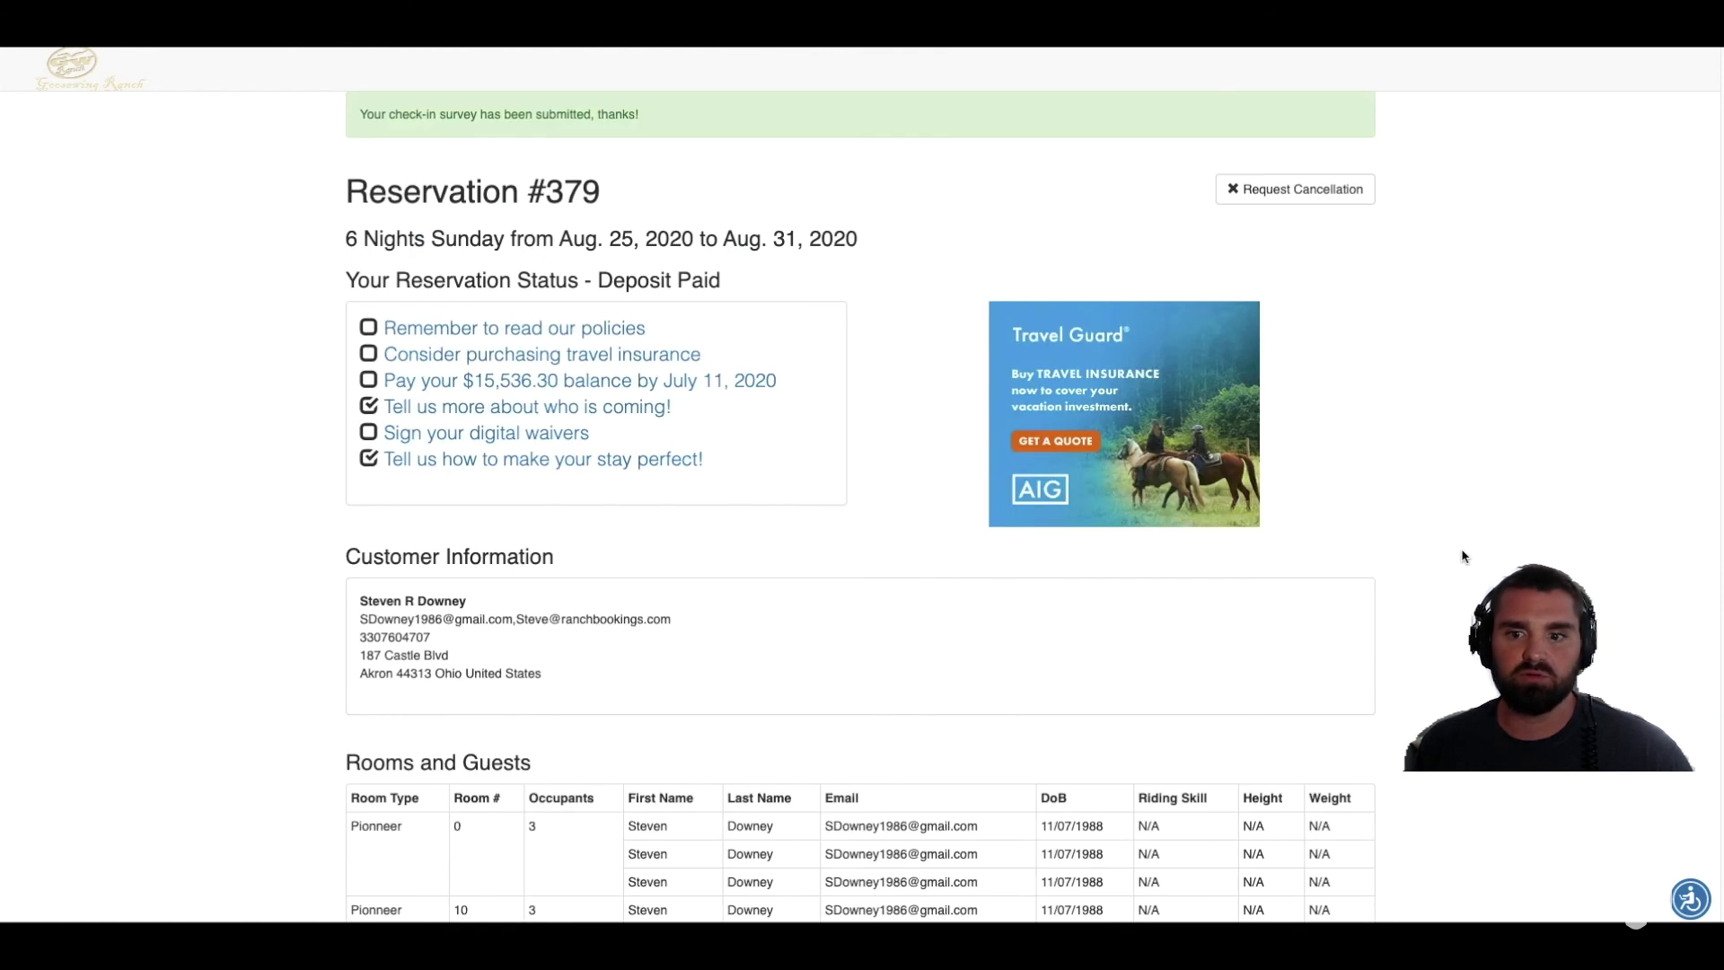
pyautogui.scroll(-6, 1461, 556)
pyautogui.scroll(-1, 1401, 691)
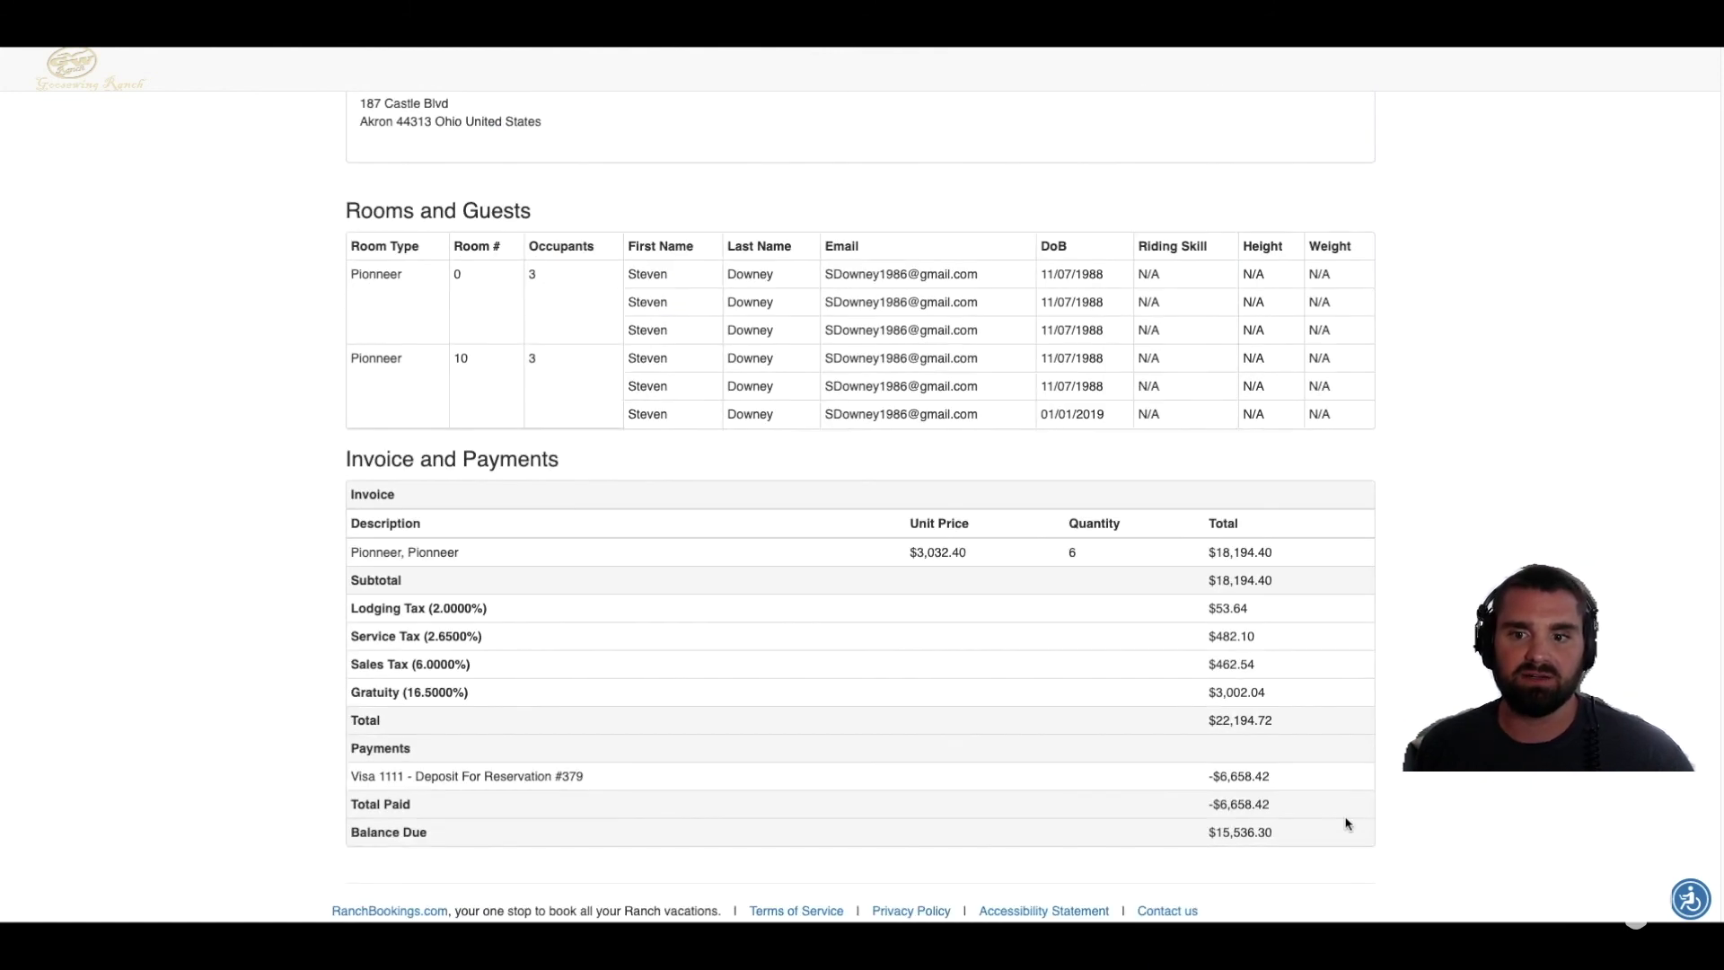
pyautogui.scroll(1, 1239, 718)
pyautogui.scroll(6, 1221, 692)
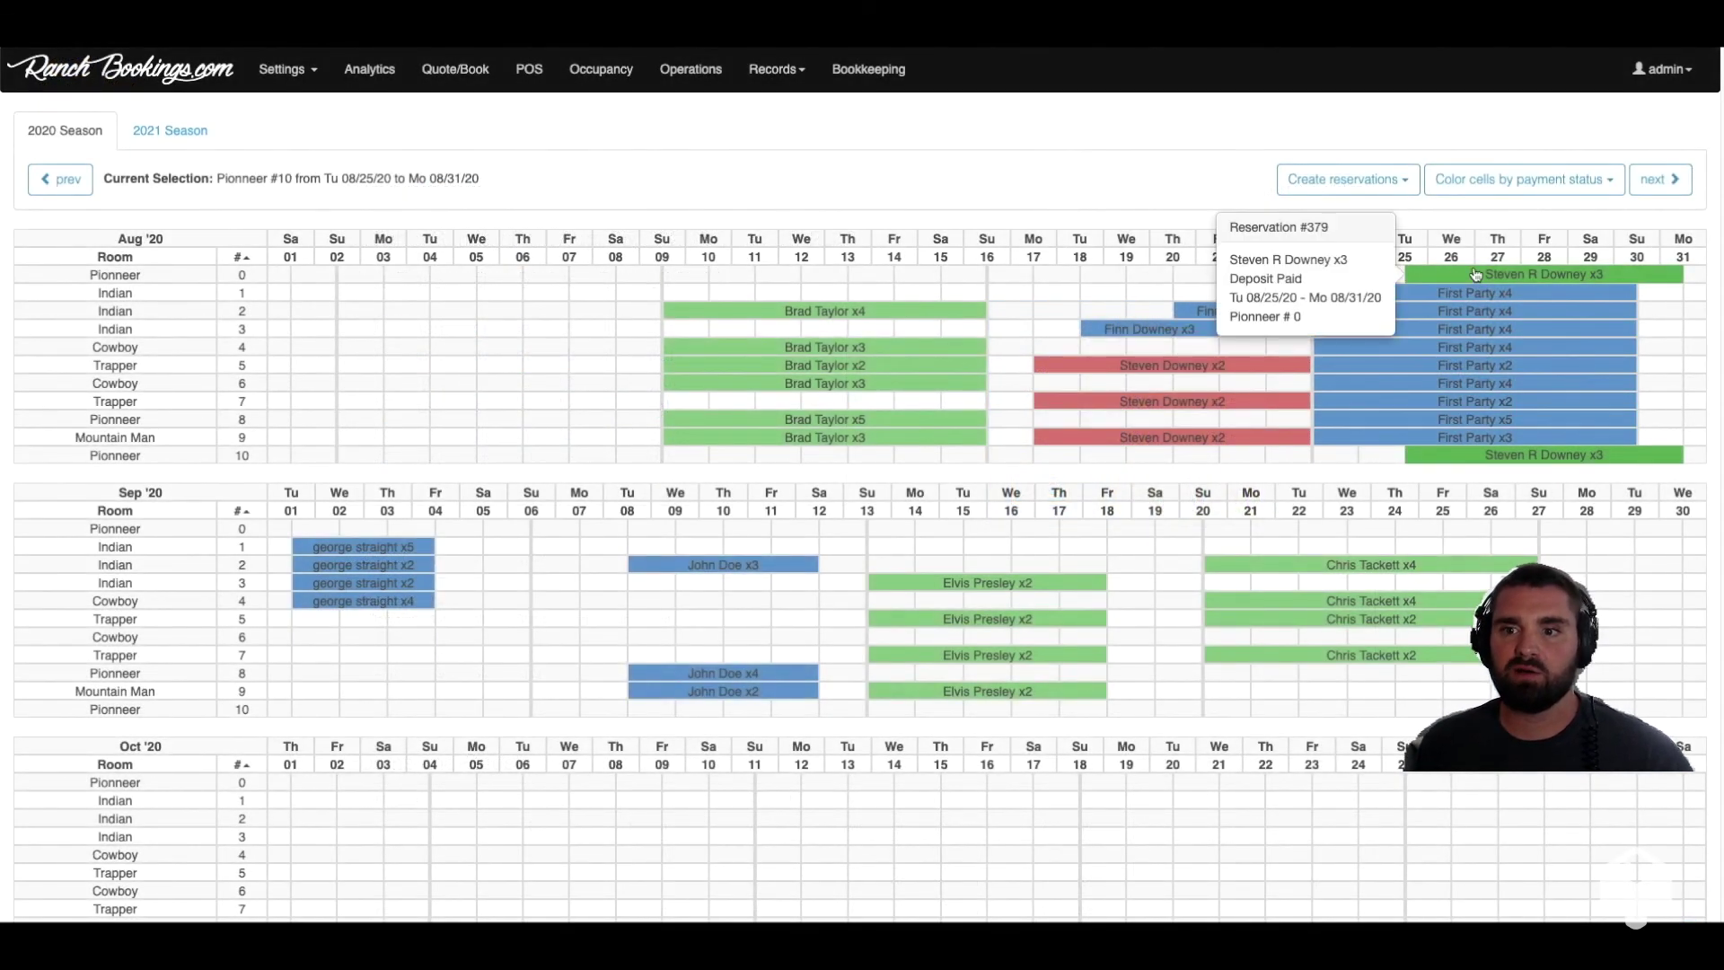
pyautogui.click(1475, 274)
pyautogui.click(422, 409)
pyautogui.scroll(-7, 968, 268)
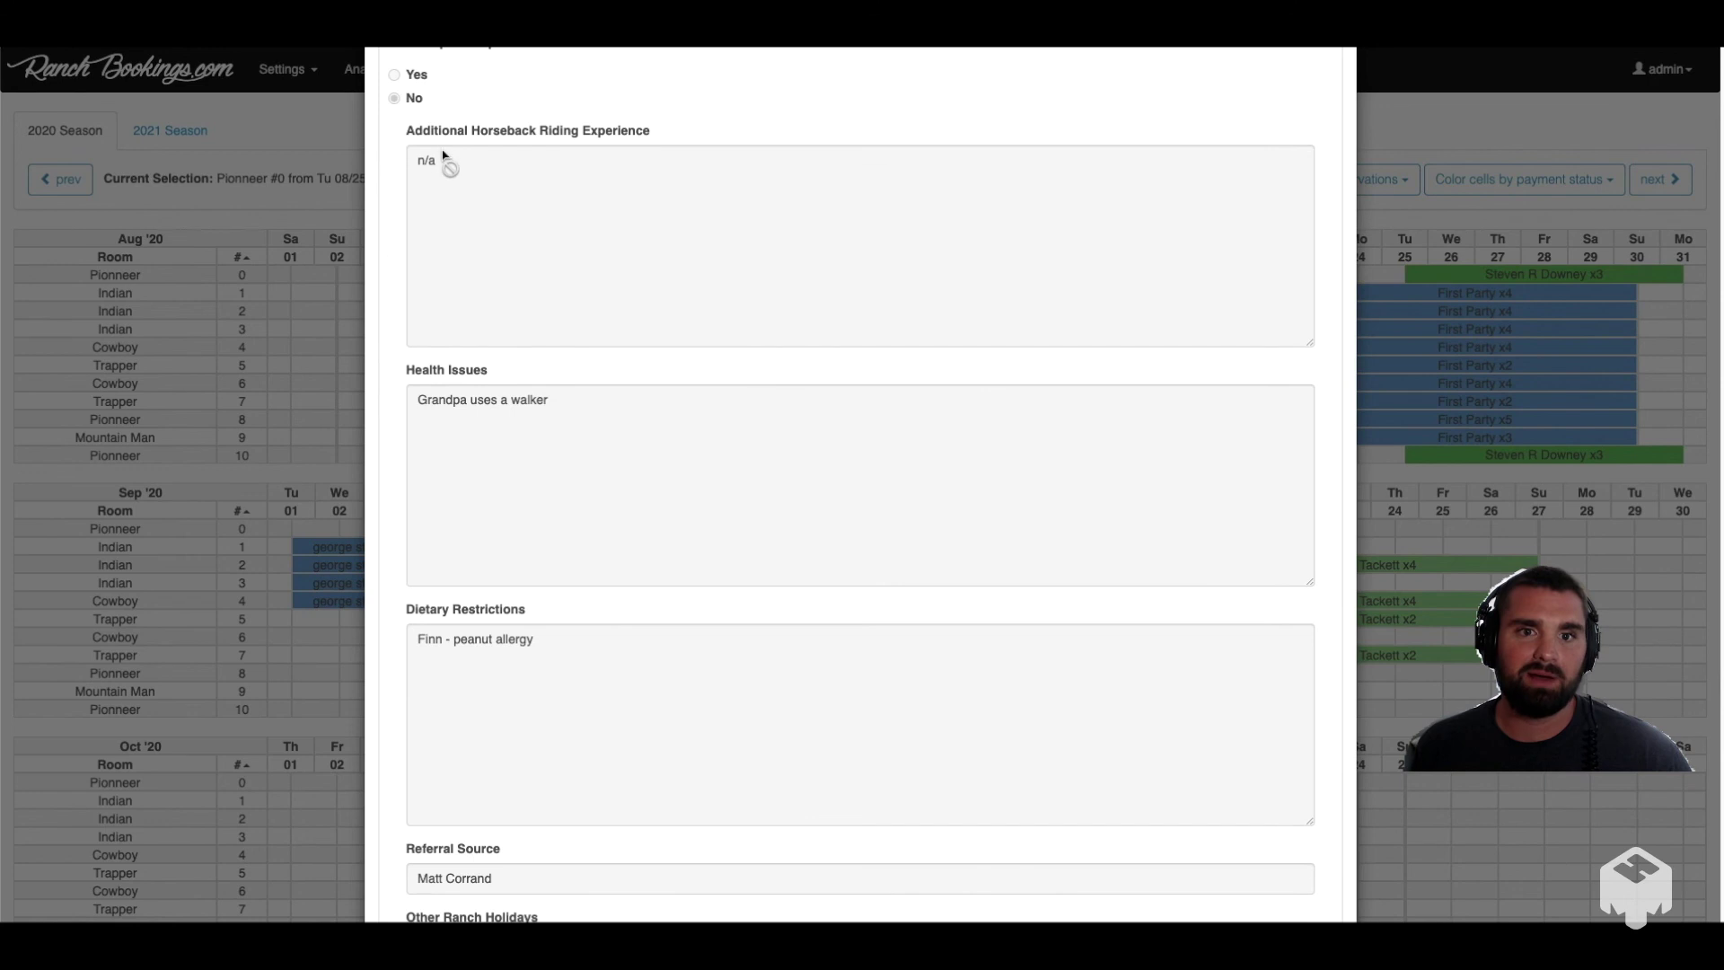
pyautogui.scroll(-1, 633, 476)
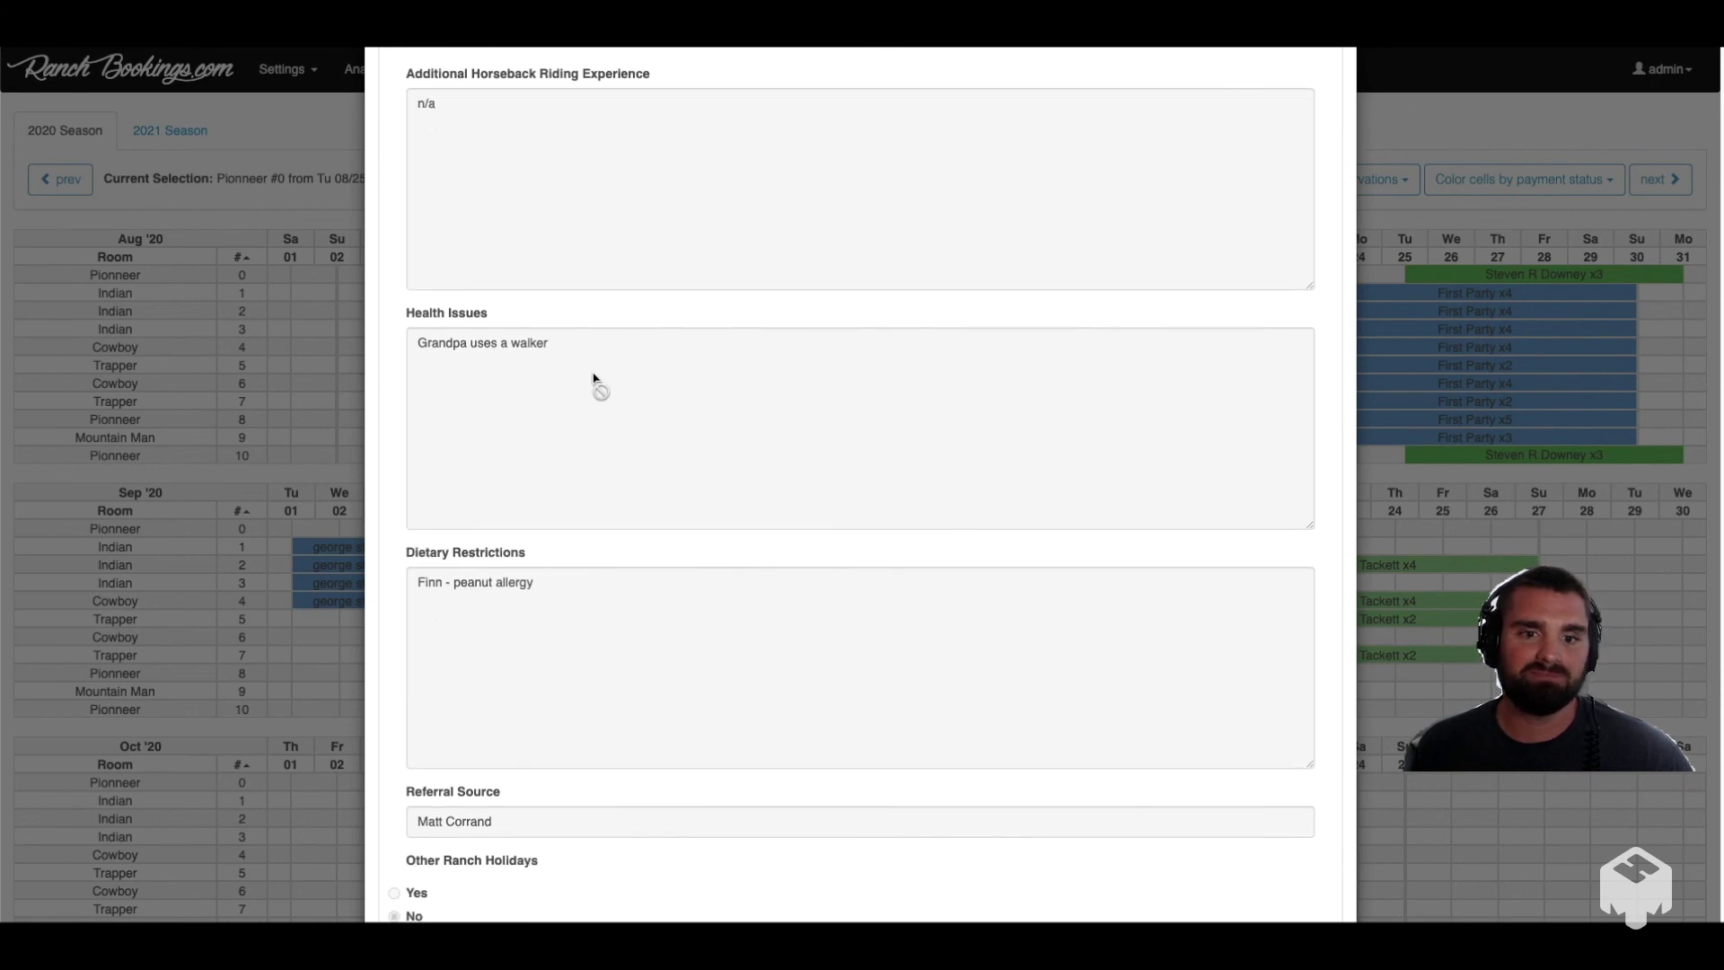
pyautogui.scroll(-4, 701, 459)
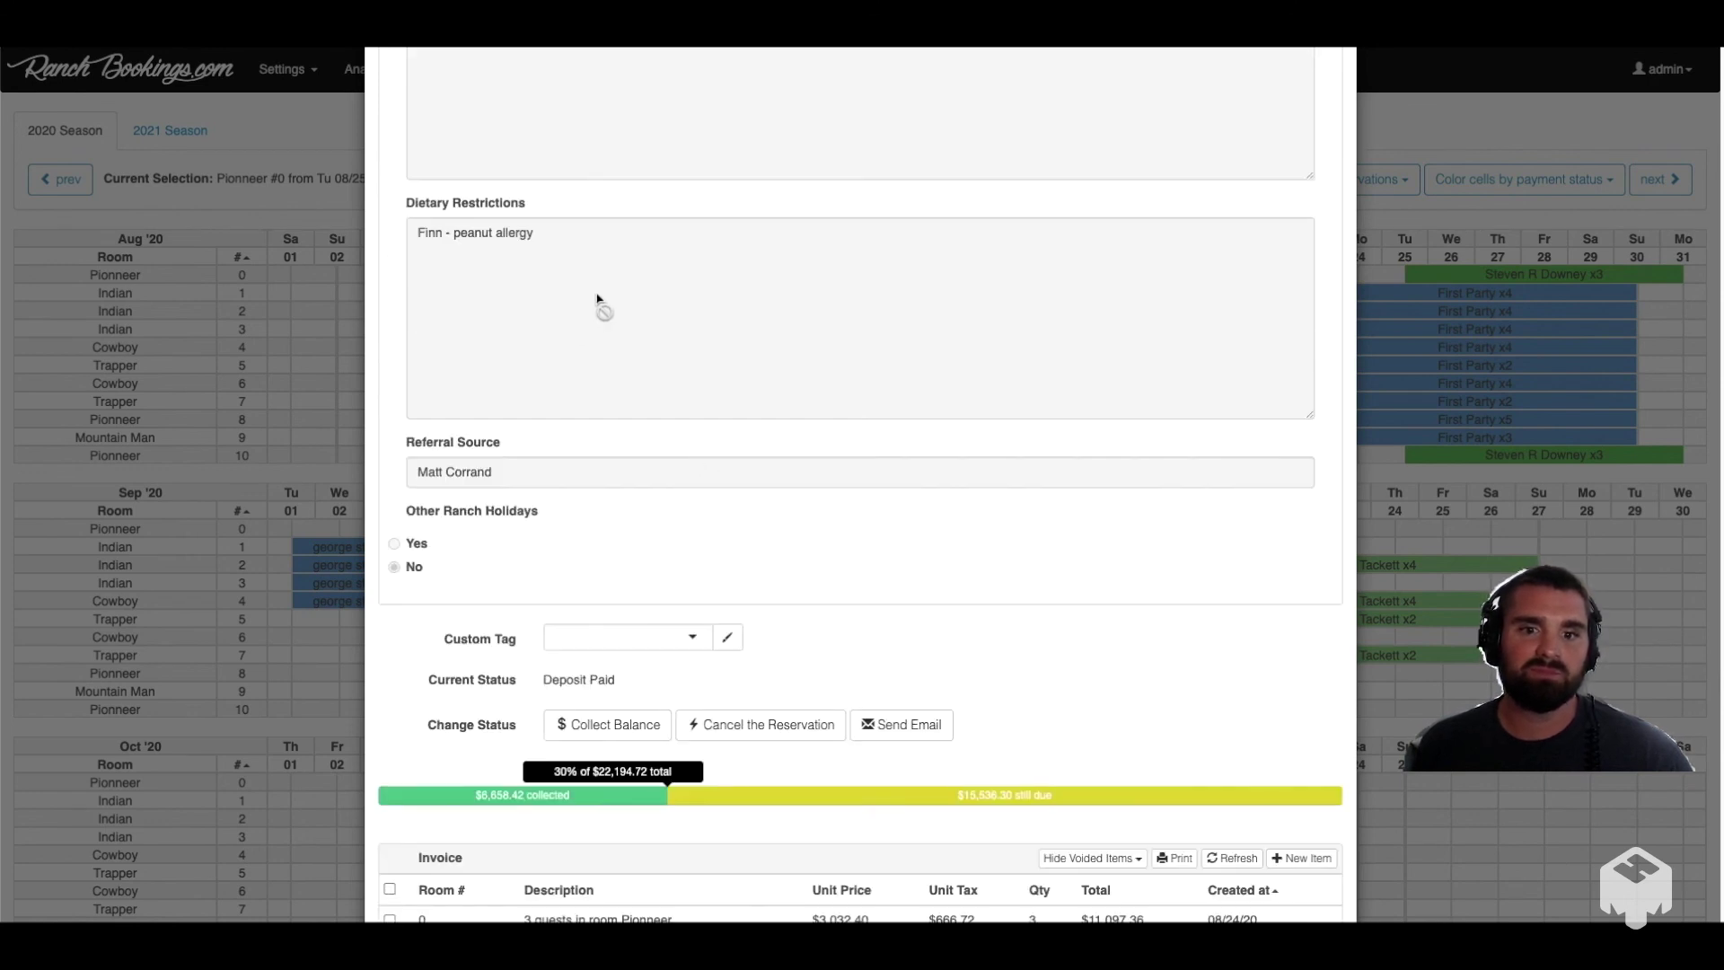
pyautogui.scroll(-2, 744, 492)
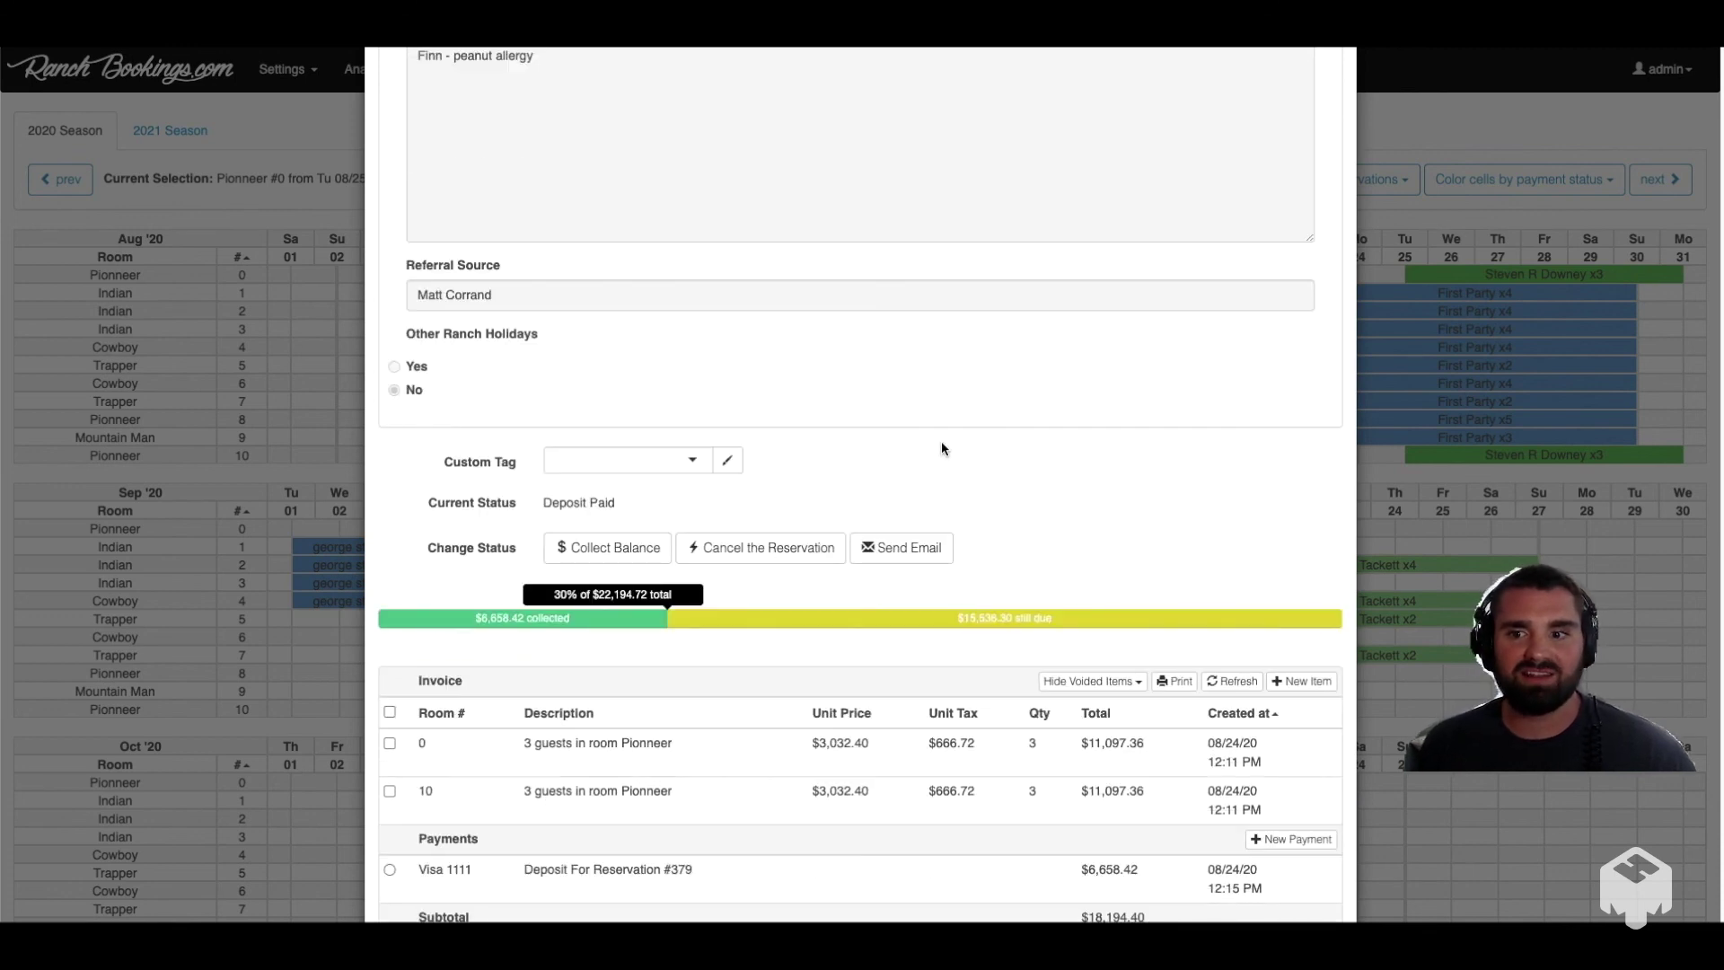
pyautogui.scroll(10, 941, 447)
pyautogui.scroll(2, 941, 447)
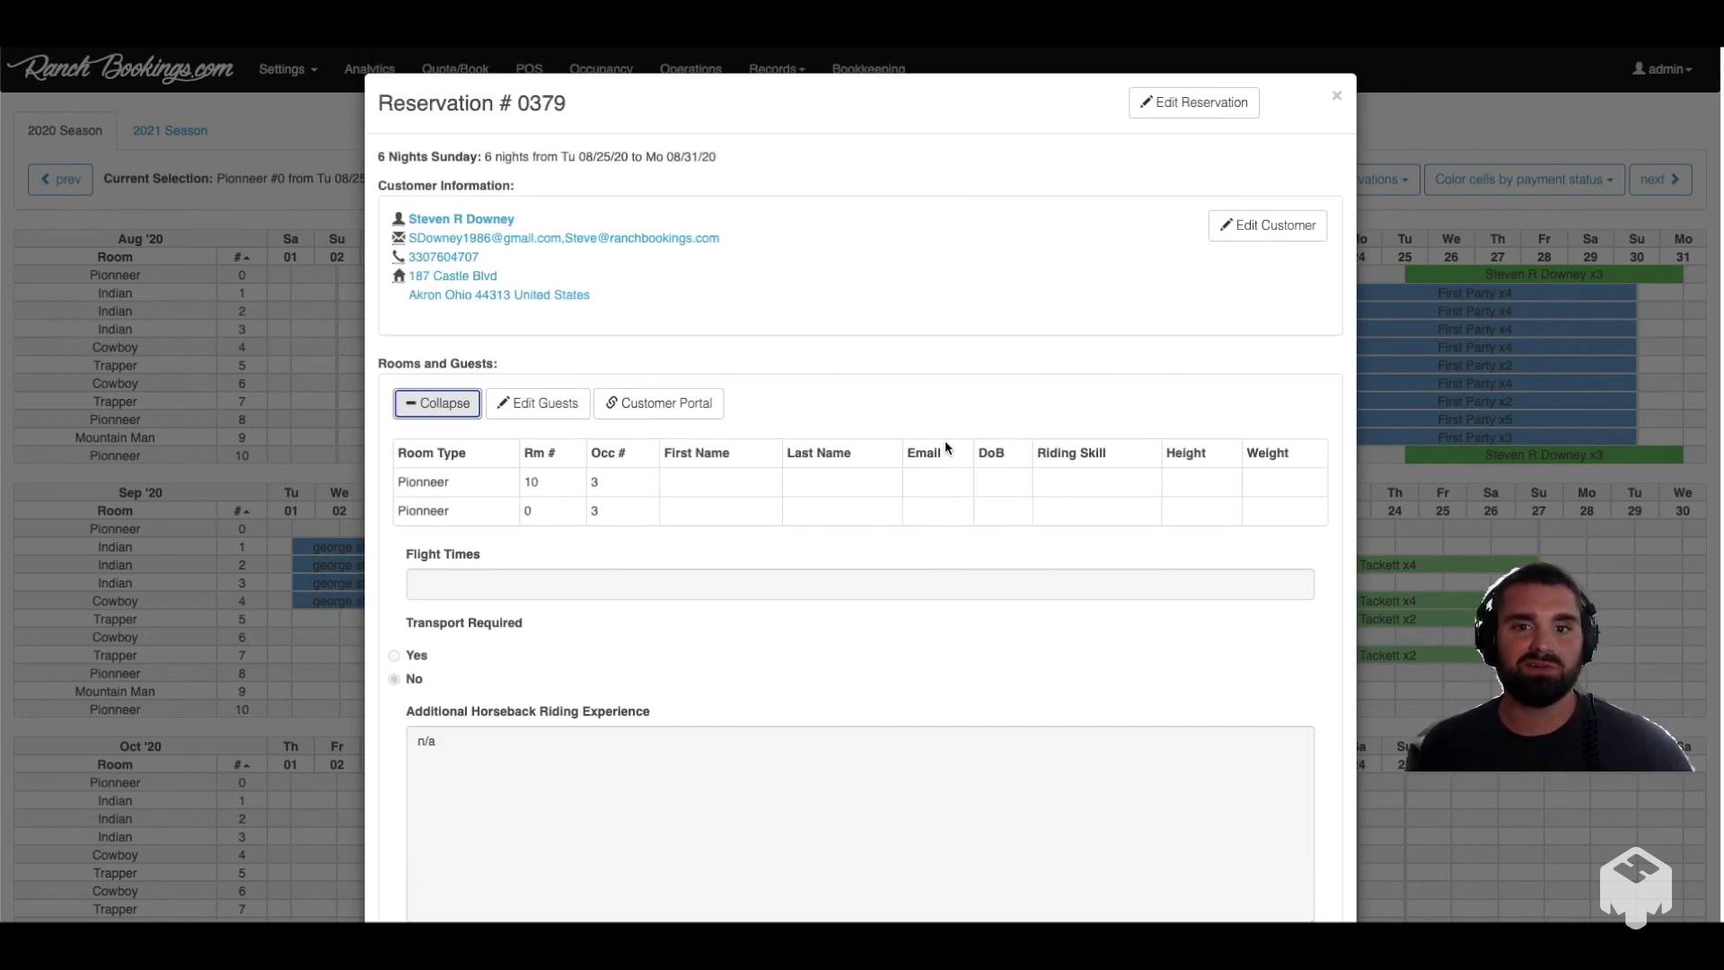
pyautogui.click(1338, 100)
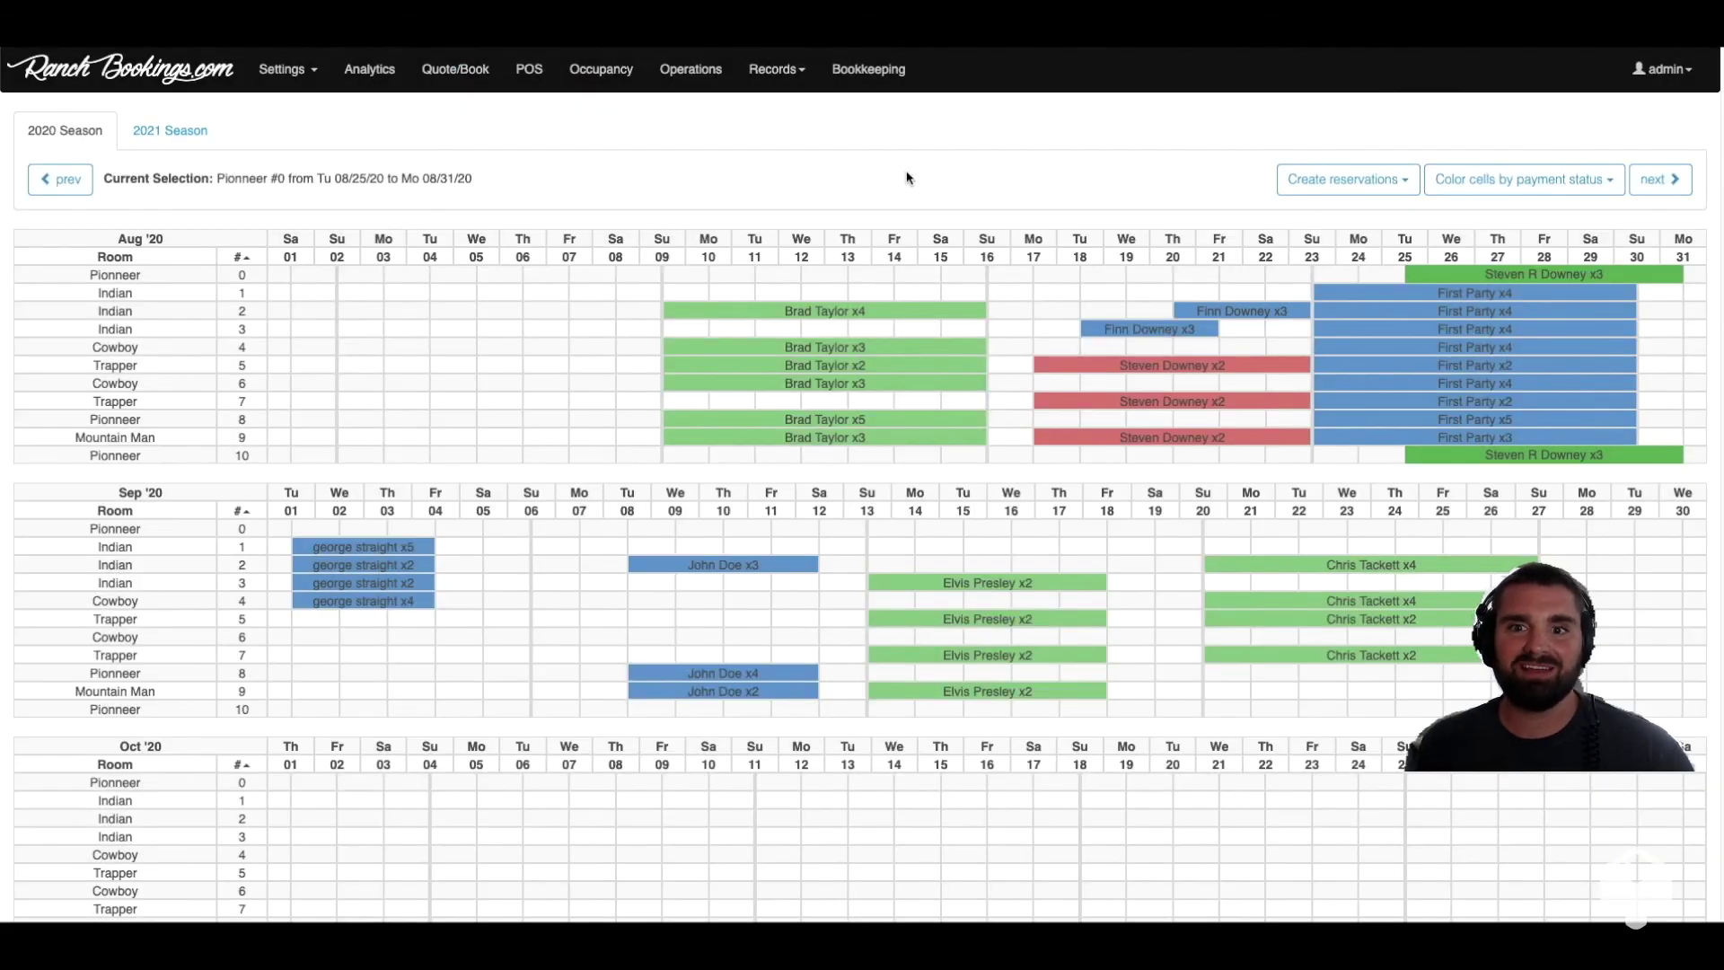